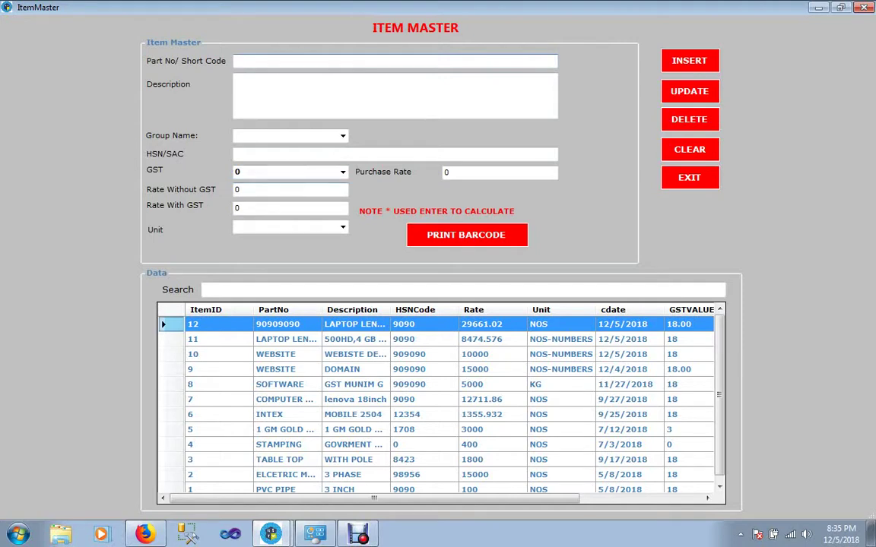
- Browse the Unit list in ItemMaster and close it without choosing a unit
left_click(289, 207)
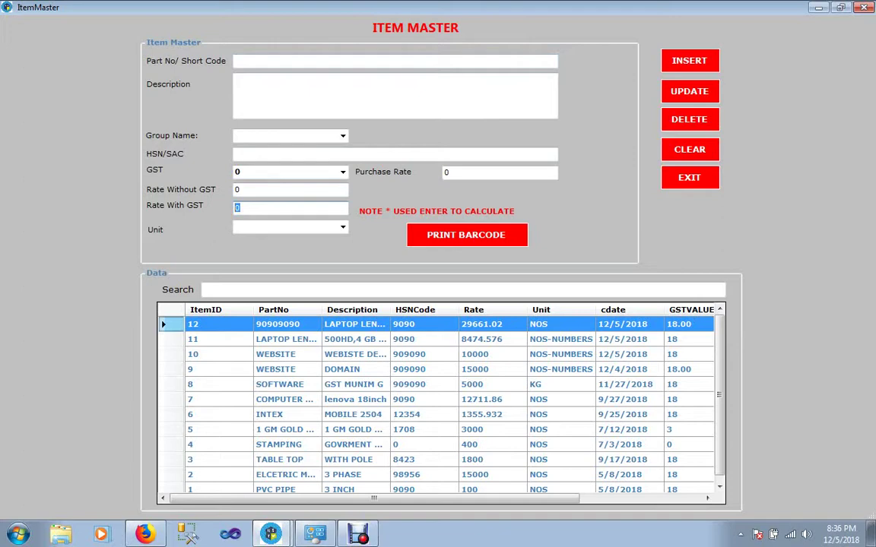
key("Return")
key("alt+Down")
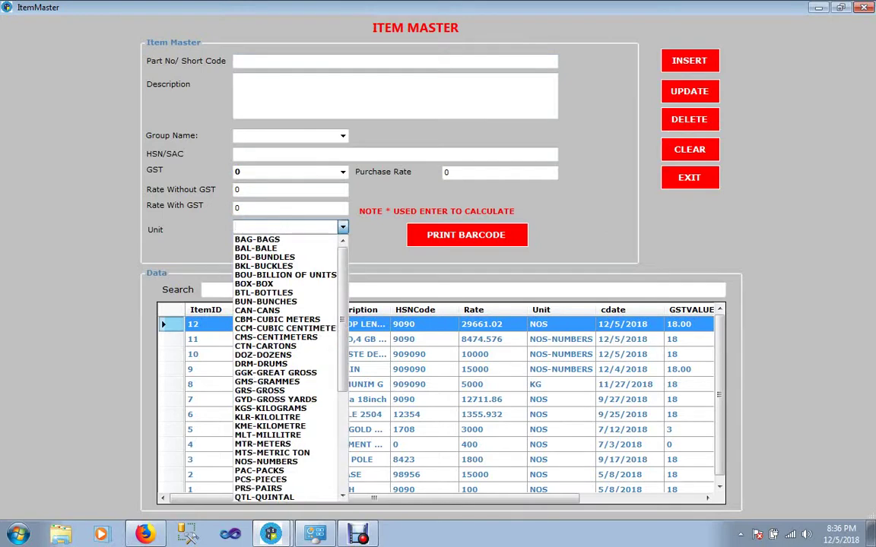
key("Down")
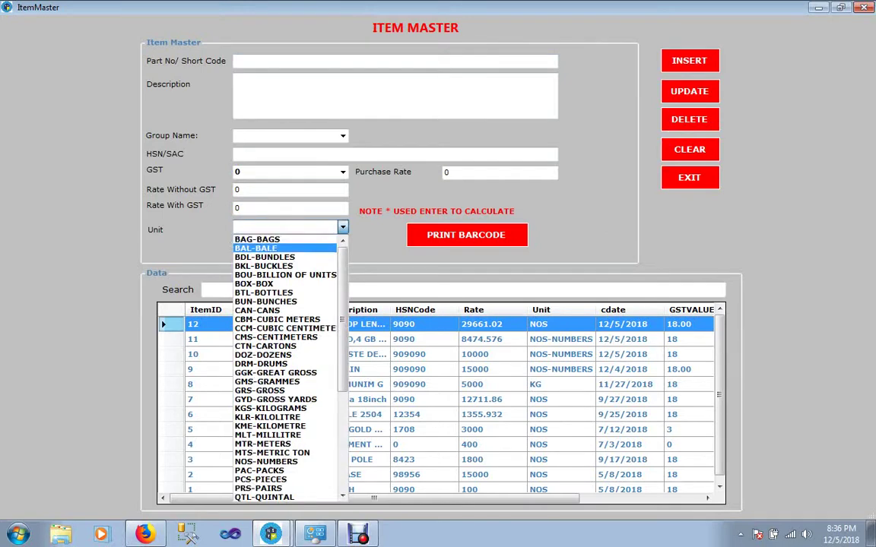
key("Down")
key("Down")
key("Down")
key("Down")
key("Down")
key("Down")
key("Down")
key("Down")
key("Down")
key("Down")
key("Down")
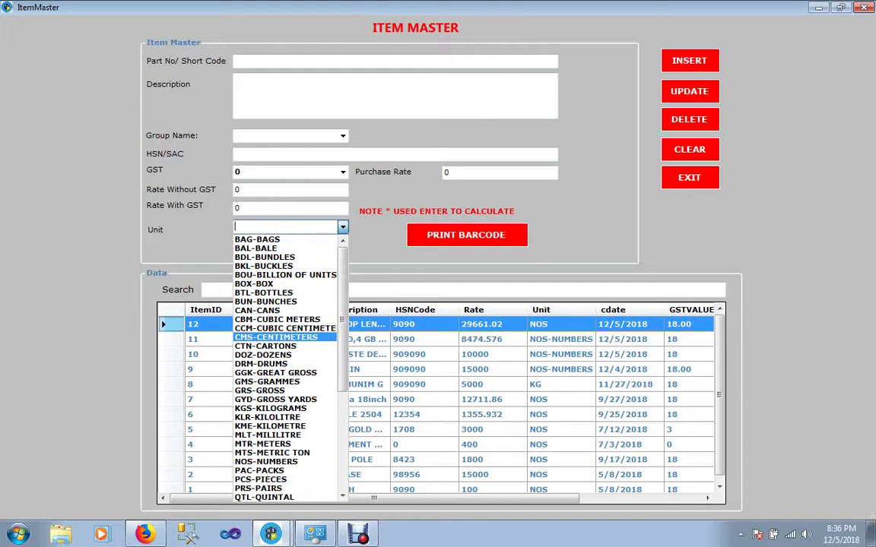
key("Down")
key("Down")
key("Down")
key("Down")
key("Down")
key("Down")
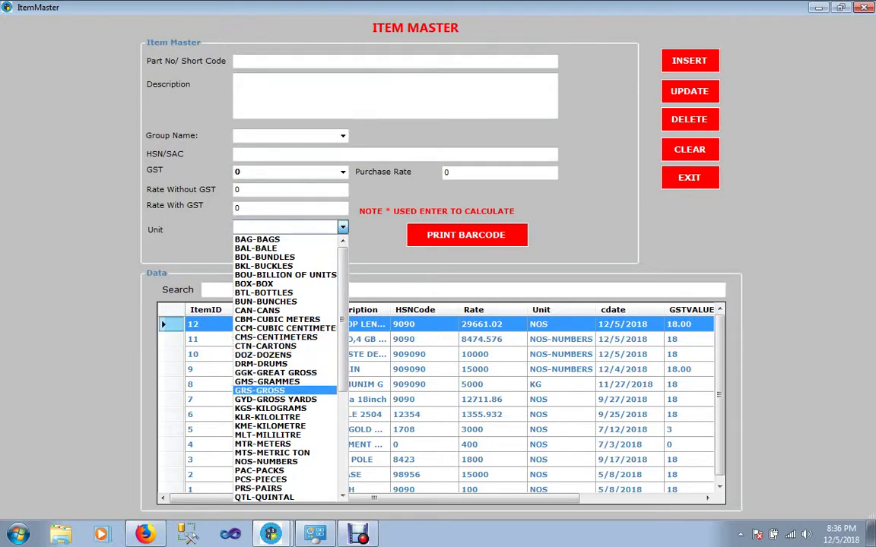
key("Up")
key("Up")
key("Up")
key("Up")
key("Up")
key("Up")
key("Escape")
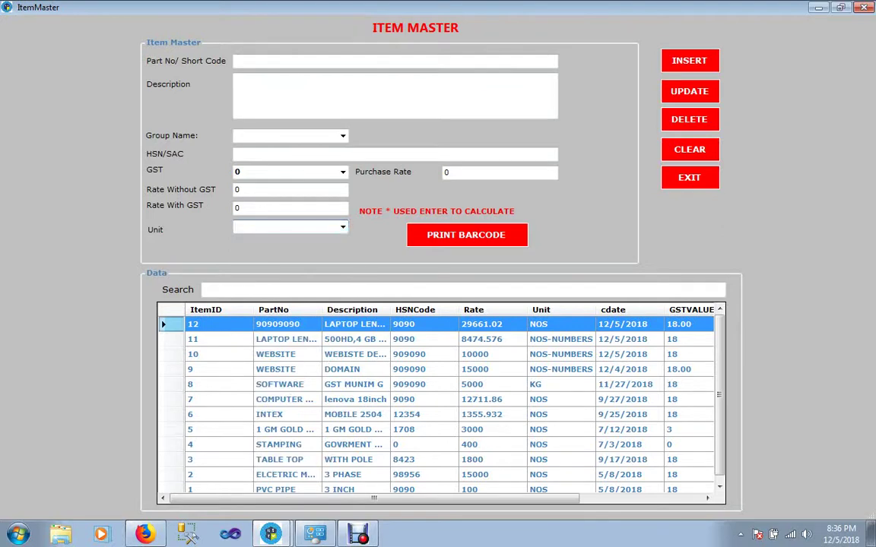
- Enter part code 989898 and a LAPTOP description listing 1TB disk, 4 GB RAM, 15 inch screen
left_click(236, 60)
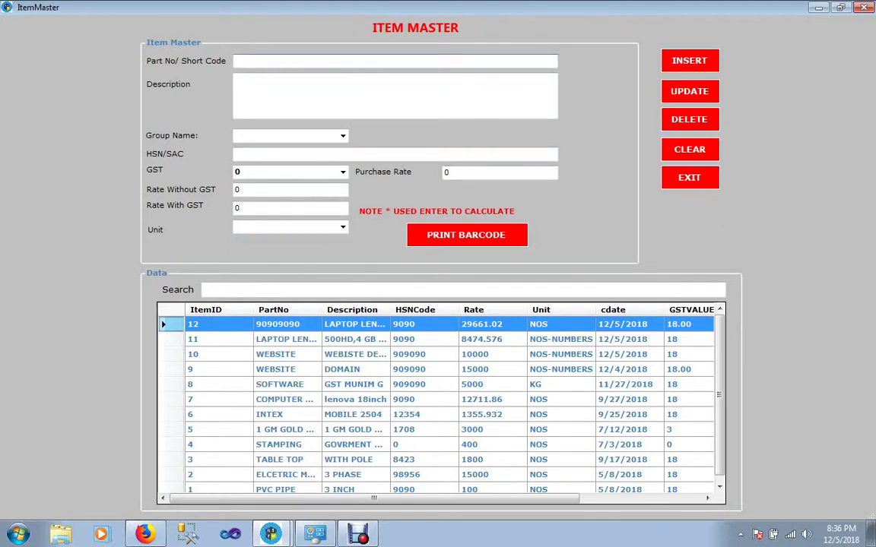
type("989898")
left_click(237, 79)
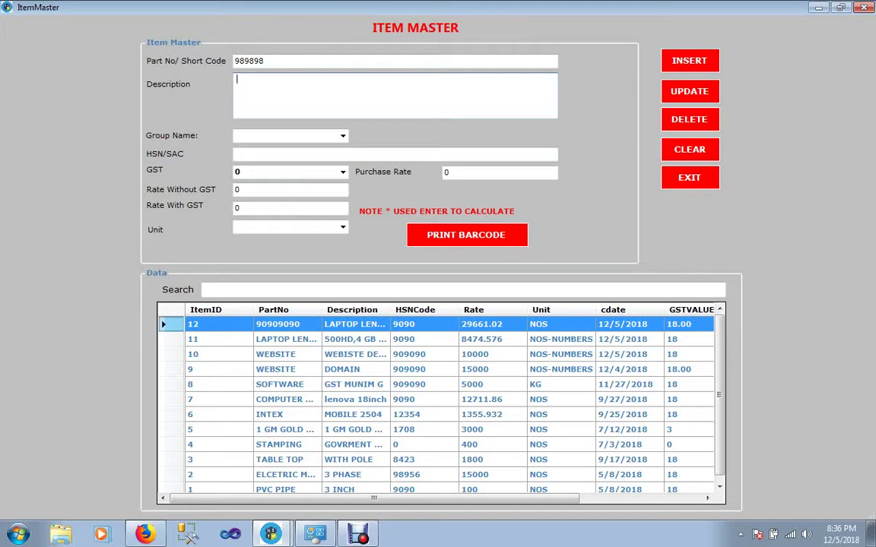
type("aptop")
key("BackSpace")
key("BackSpace")
key("BackSpace")
key("BackSpace")
key("BackSpace")
key("BackSpace")
type("LAPTOP")
key("Return")
type("HARD DISK")
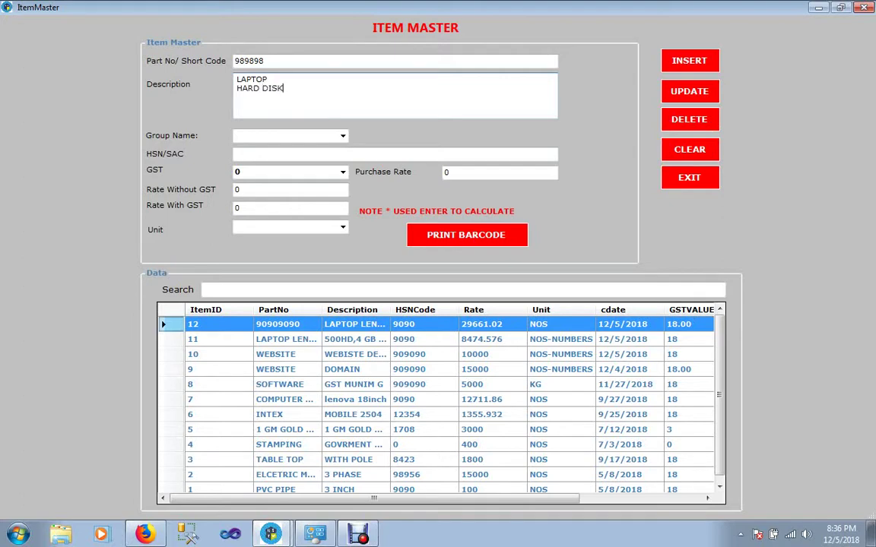
type(" 1TB /RAM 4 GB GRAPIC ")
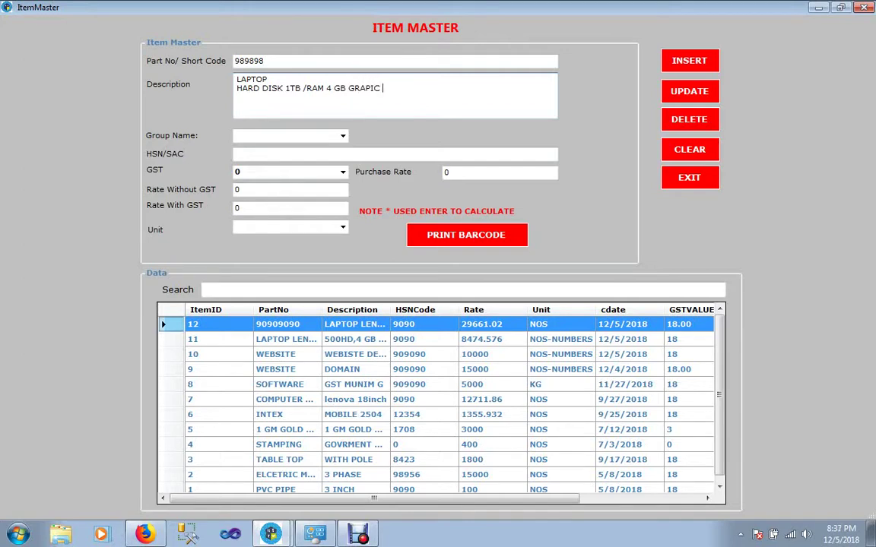
type("CARD 2 GB SCENN 15")
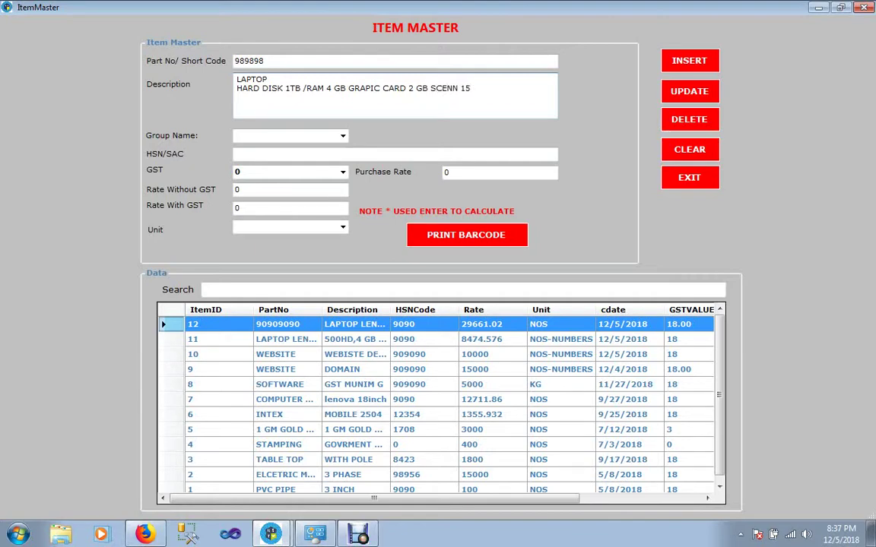
type(" INCH")
key("Return")
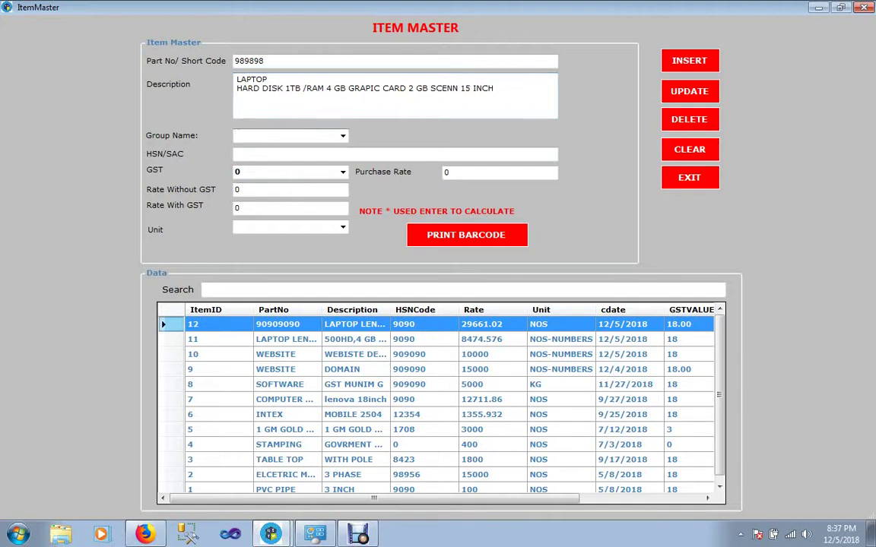
- Set group LAPTOP, HSN/SAC 9090 and GST rate 18 for the new item
left_click(250, 135)
key("alt+Down")
key("Down")
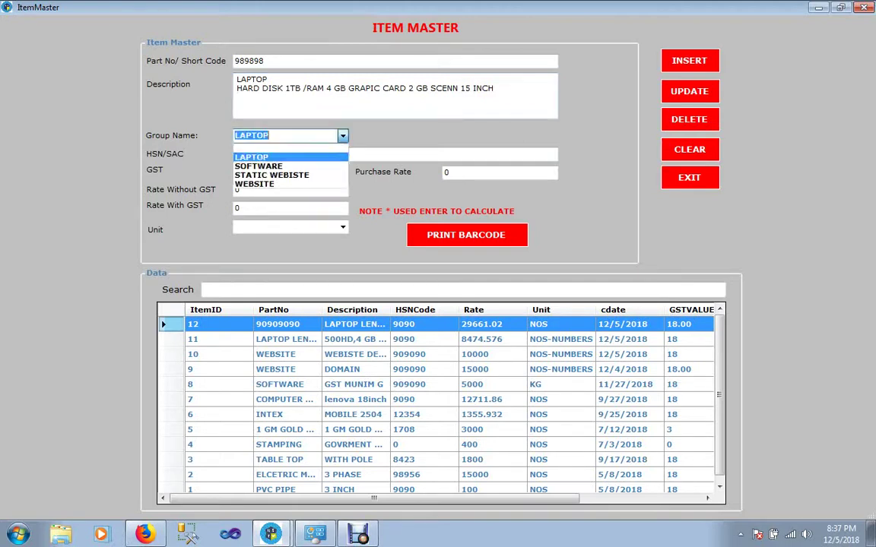
key("Return")
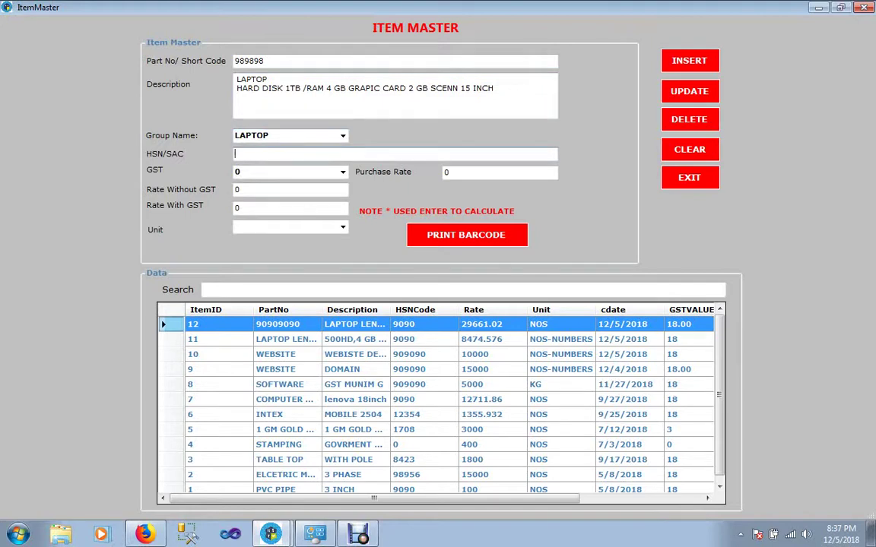
type("9090")
key("Tab")
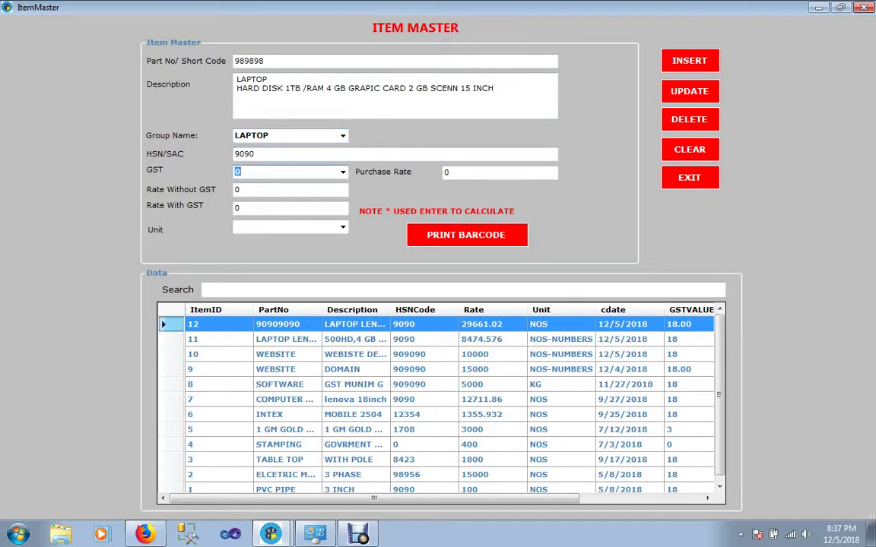
type("18")
key("Tab")
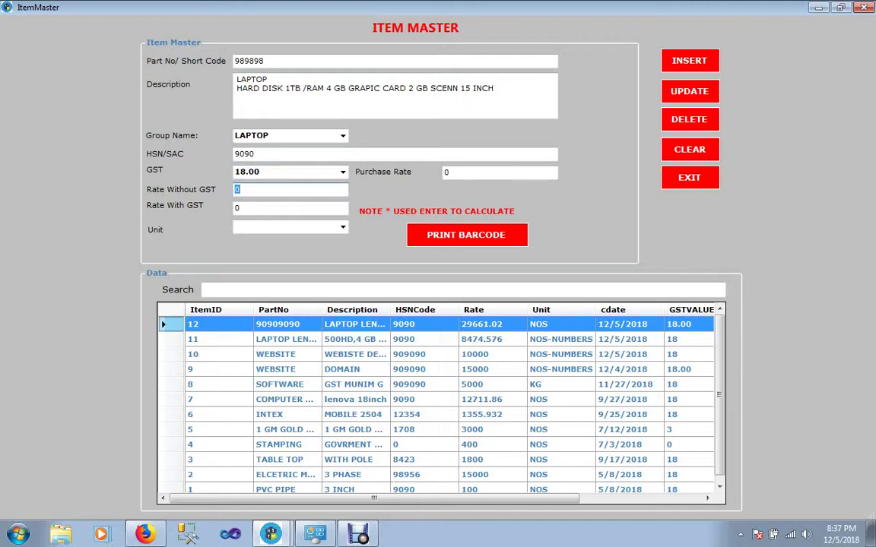
- Enter 32000 as the rate with GST, giving 27118.64 without GST
key("Return")
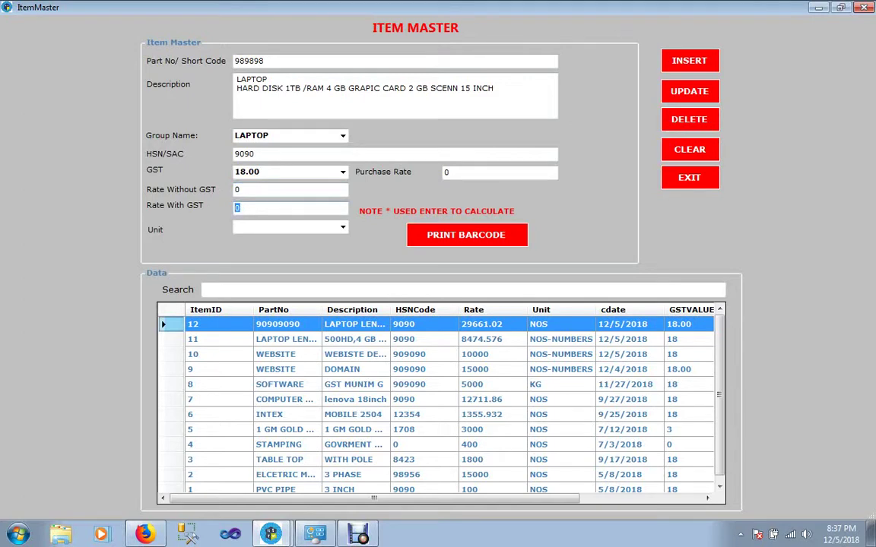
type("32000")
key("Return")
left_click(289, 226)
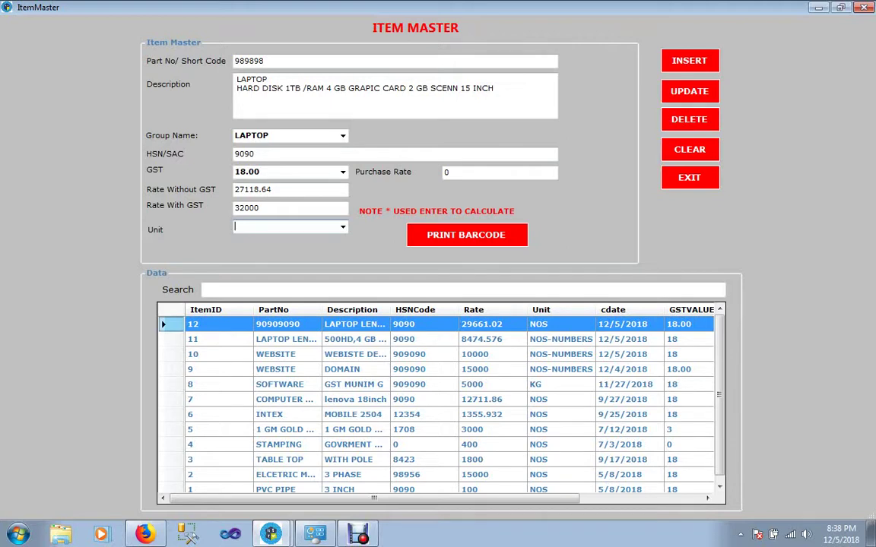
- Set the item's unit to NOS
type("NOS")
key("Down")
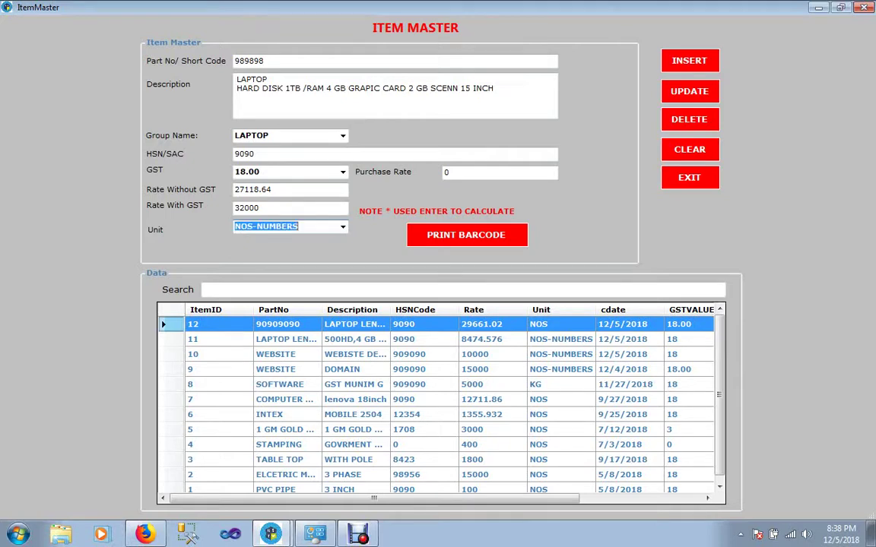
key("End")
key("BackSpace")
key("BackSpace")
key("BackSpace")
key("BackSpace")
key("BackSpace")
key("BackSpace")
key("BackSpace")
key("BackSpace")
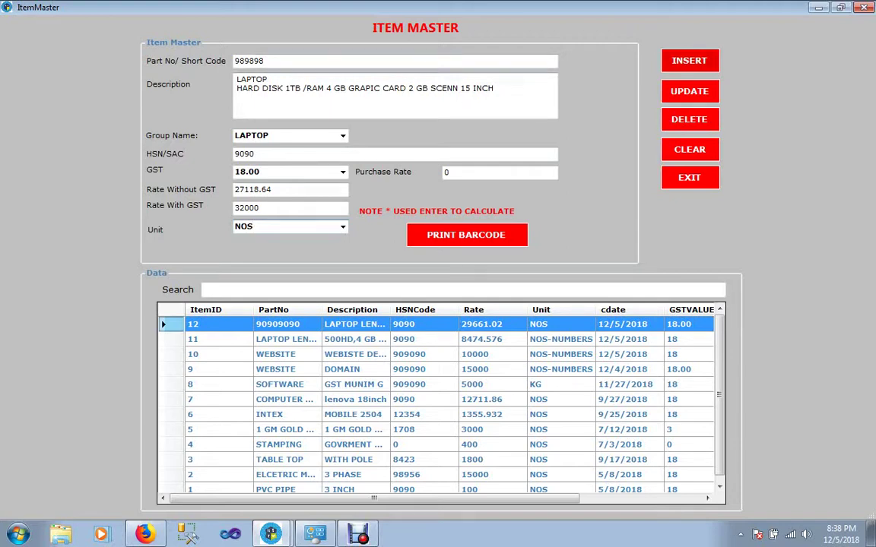
- Save the laptop as item 13 and filter the item list by LAPTOP
left_click(688, 60)
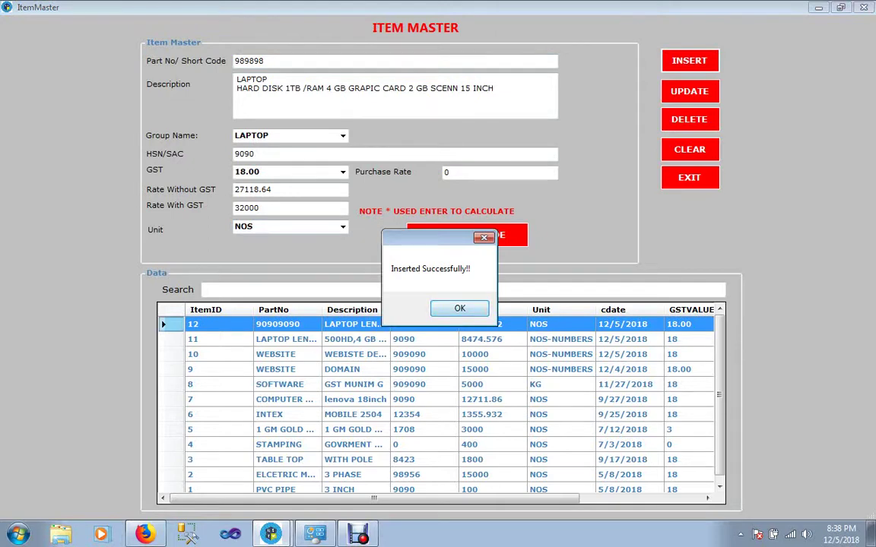
key("Return")
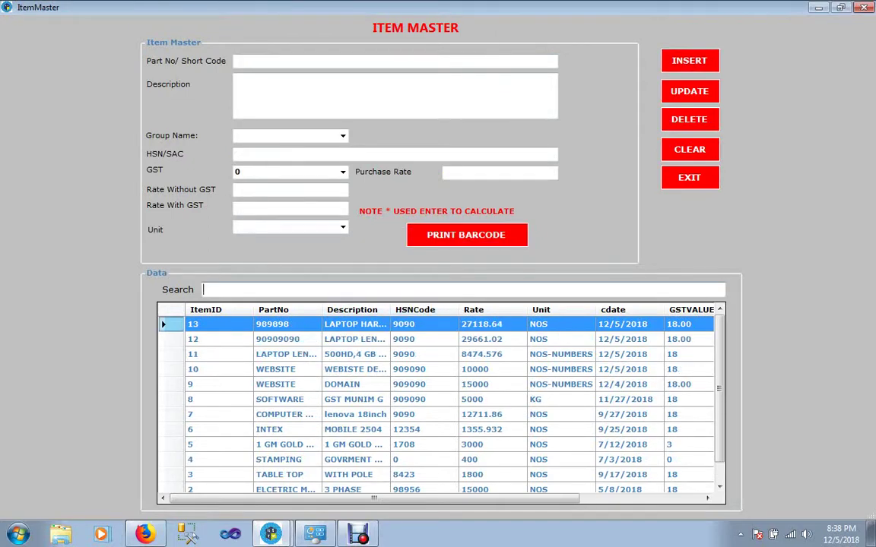
type("LAPT")
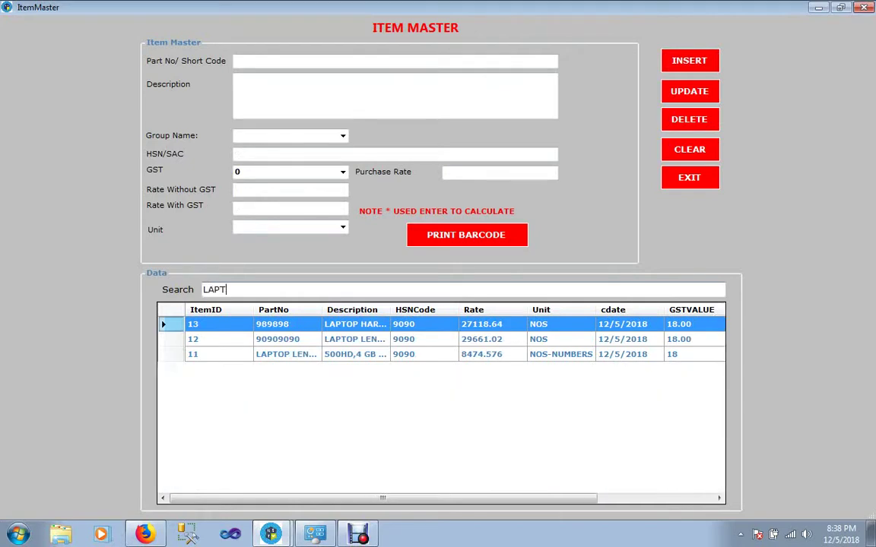
type("OP")
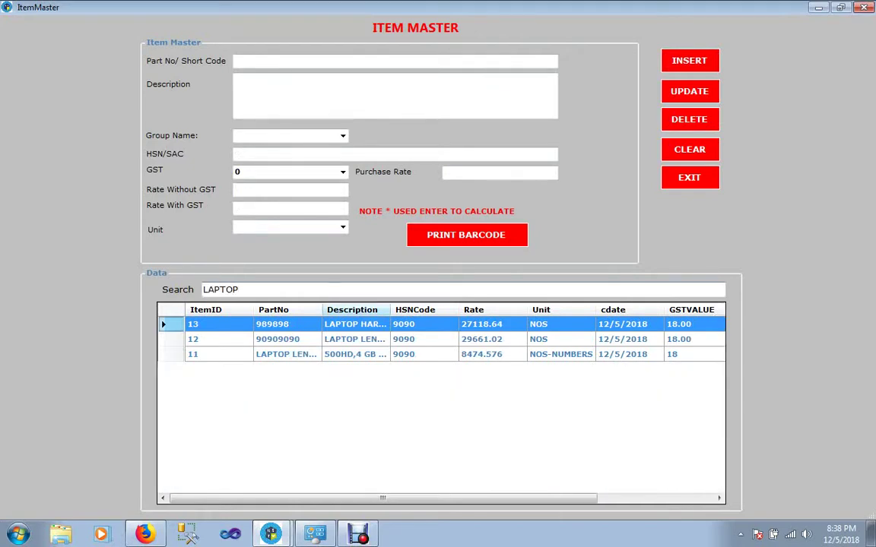
key("Return")
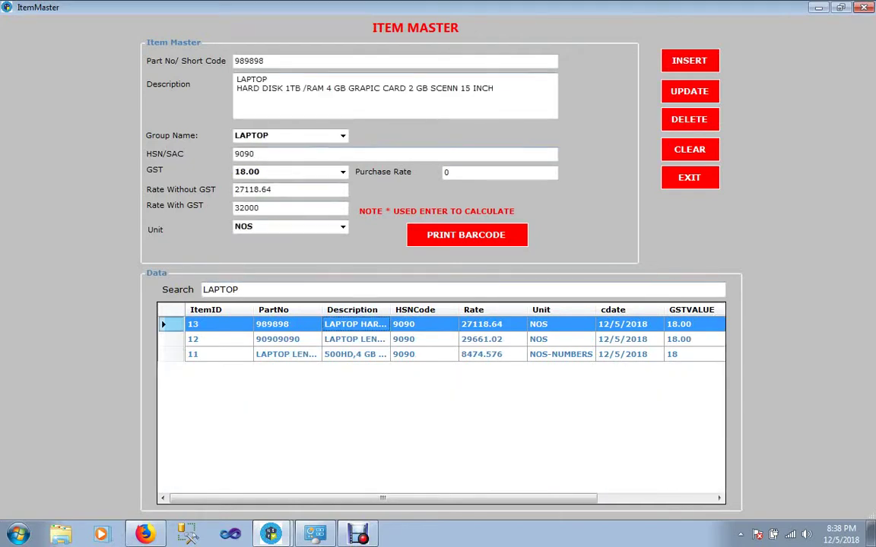
- Replace LENOVA with DELL in item 13's description, update it, and exit Item Master
left_click(271, 79)
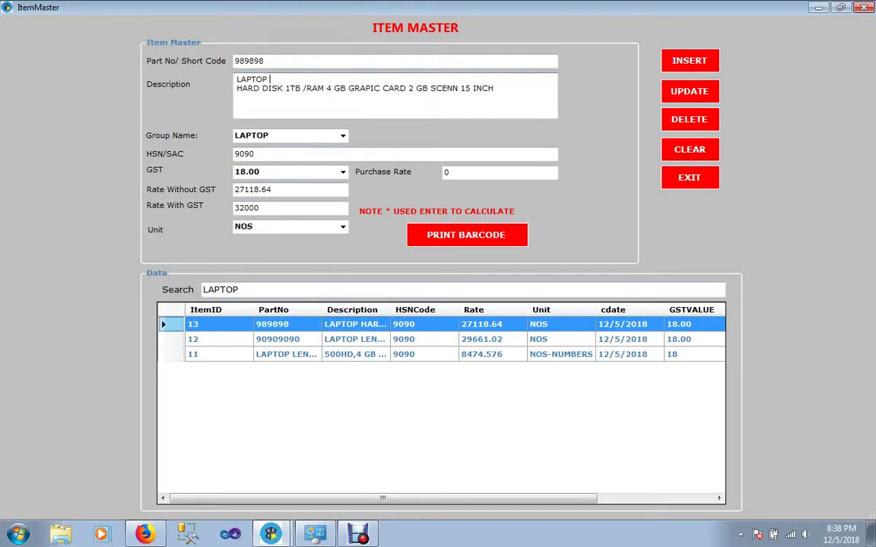
type("LENOVA")
left_click_drag(303, 79, 245, 76)
type("DELL")
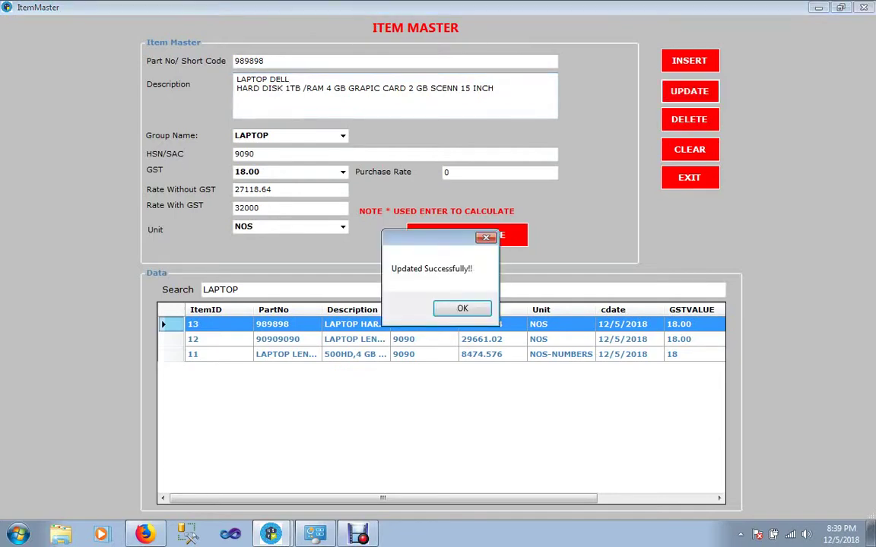
key("Return")
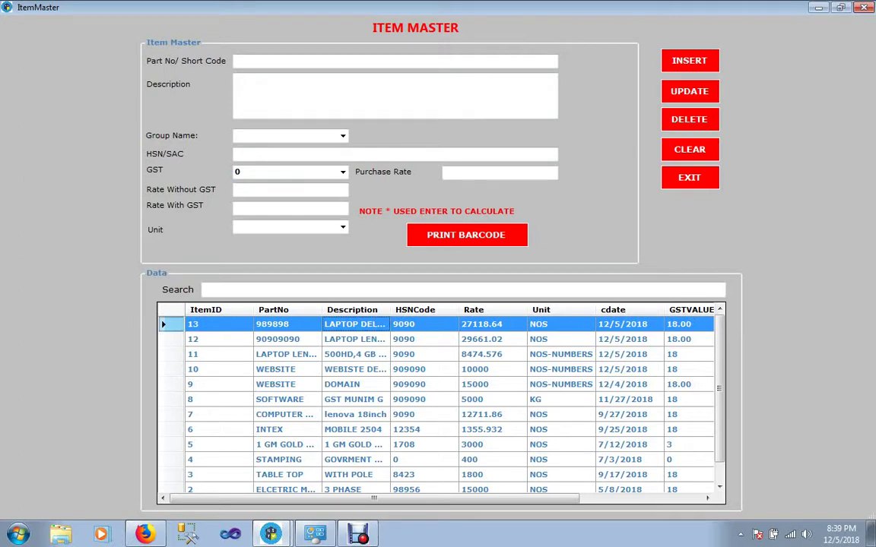
left_click(353, 324)
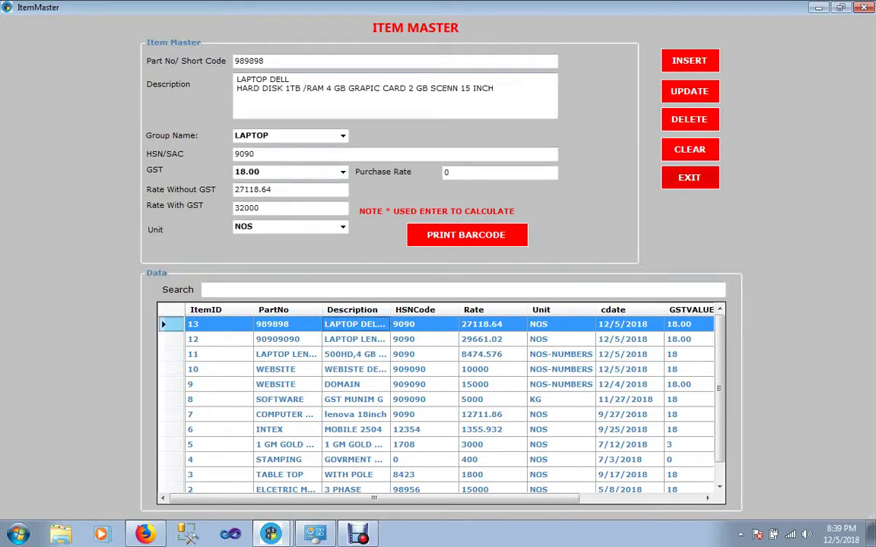
left_click(689, 177)
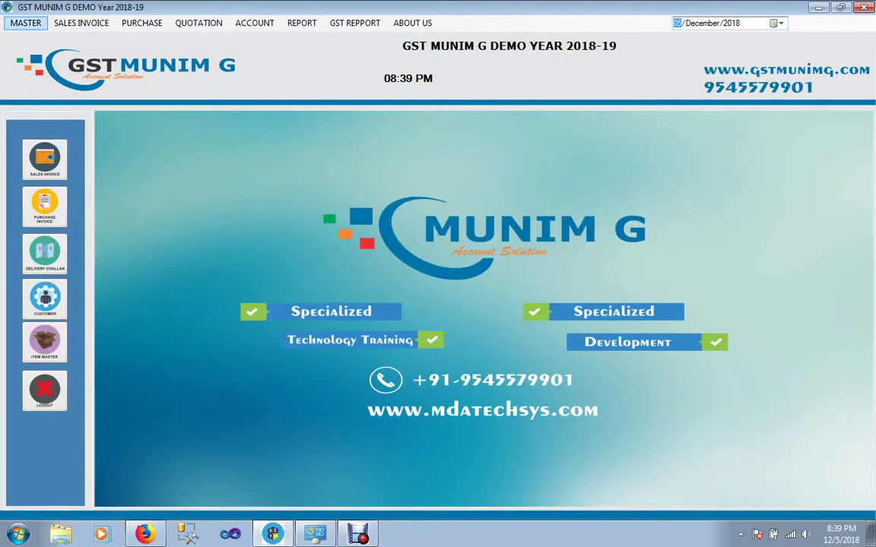
left_click(25, 23)
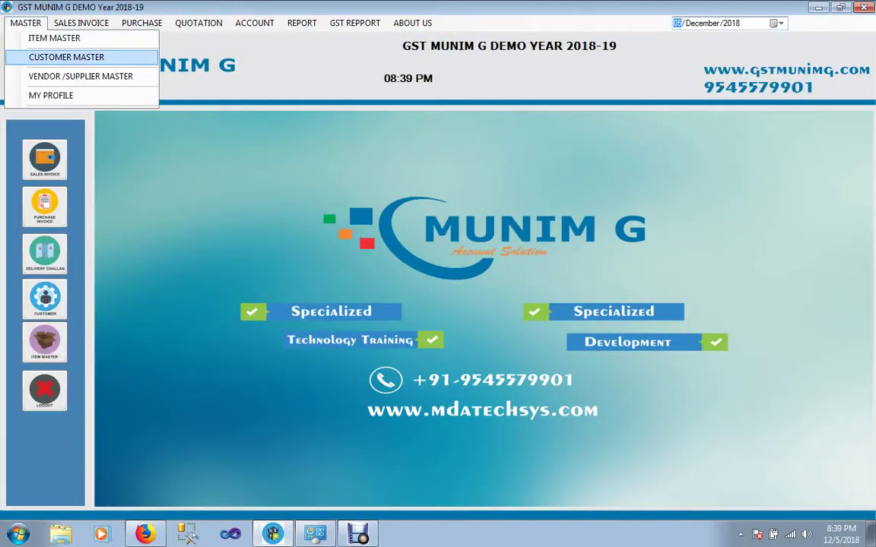
left_click(66, 57)
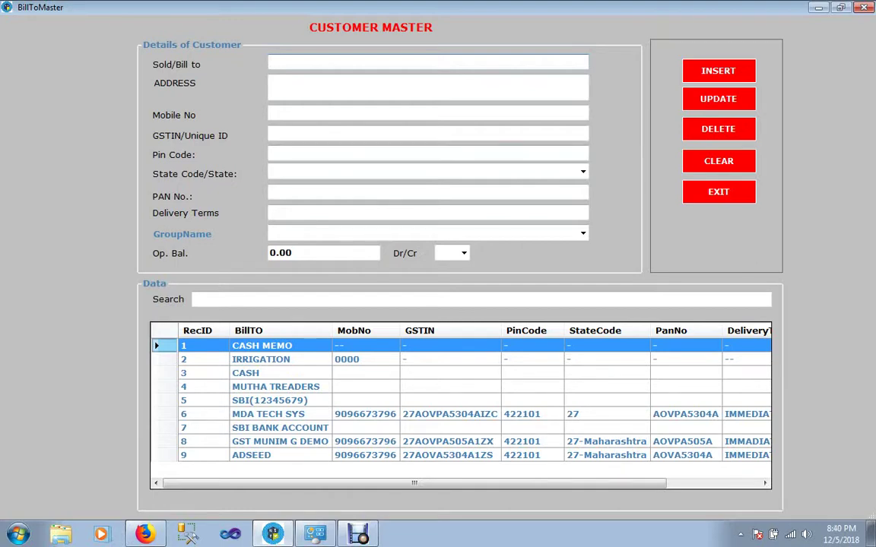
key("Escape")
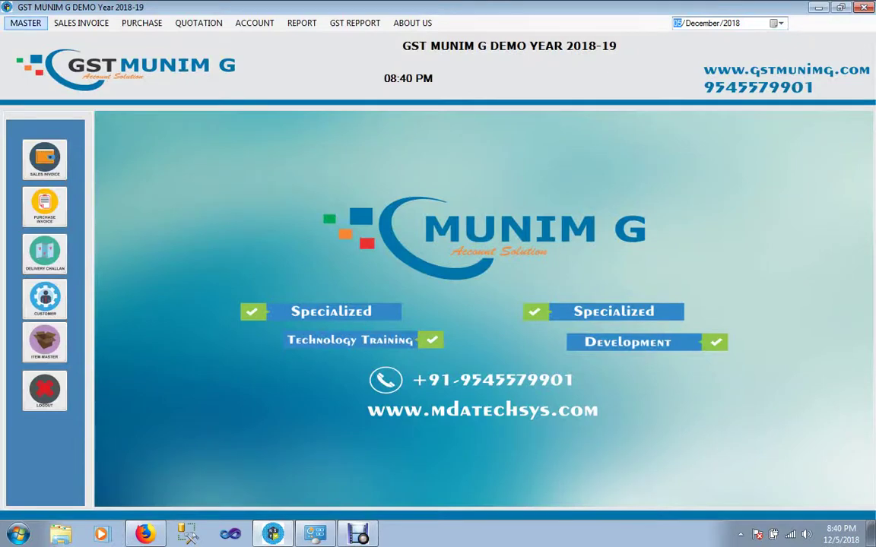
left_click(25, 23)
left_click(80, 76)
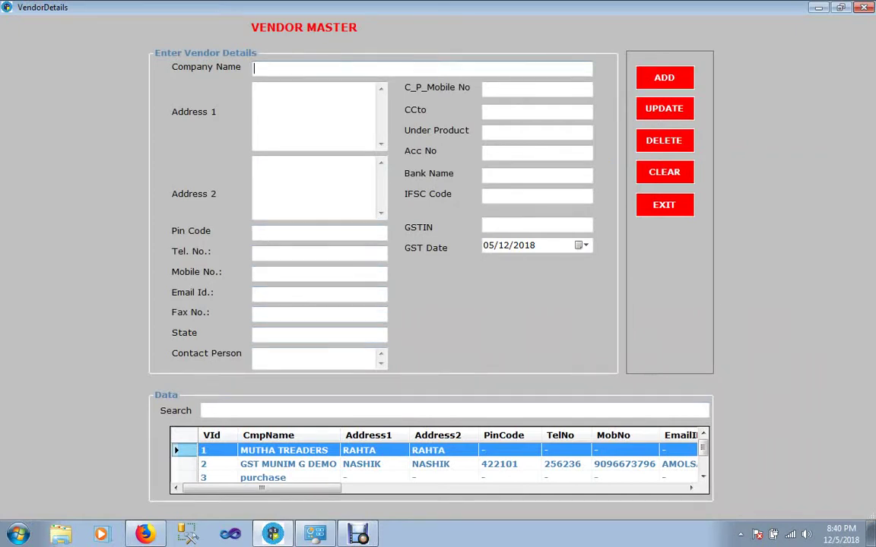
left_click(257, 90)
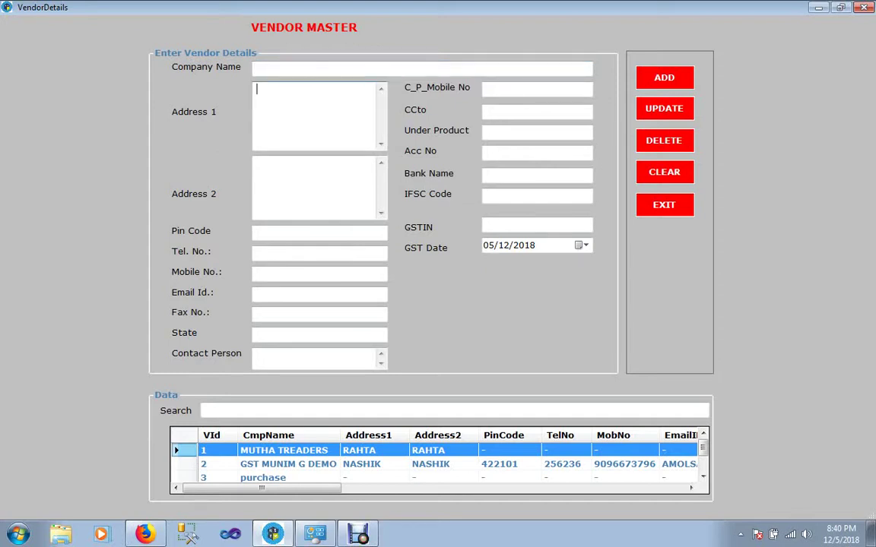
left_click(257, 165)
left_click(257, 90)
left_click(257, 164)
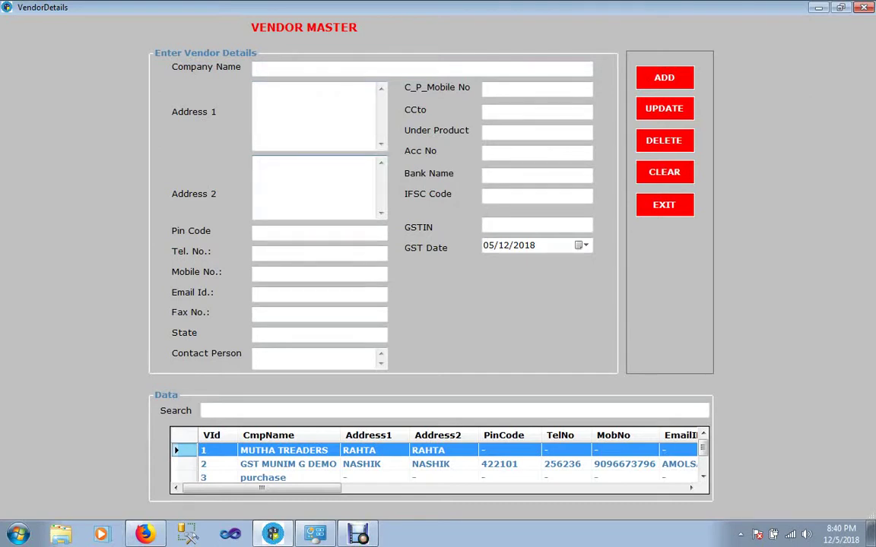
left_click(319, 232)
left_click(319, 253)
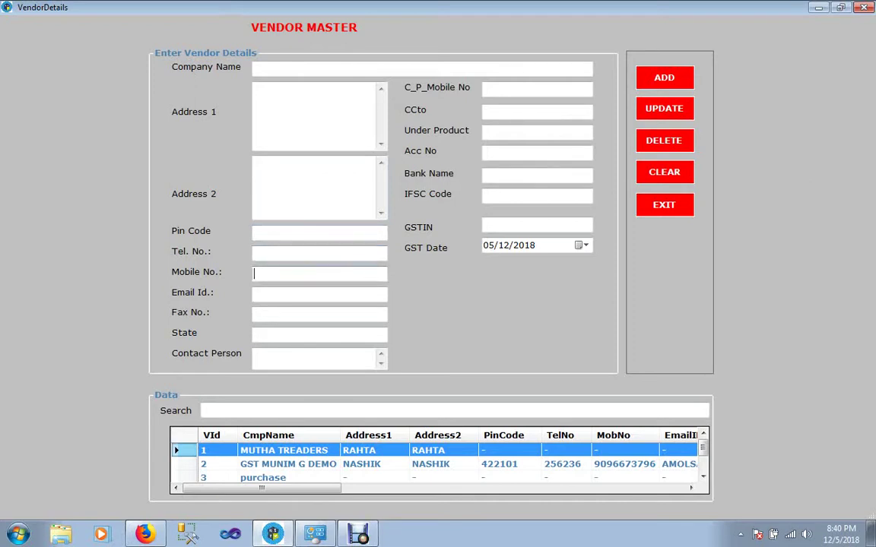
left_click(319, 273)
left_click(319, 294)
left_click(320, 314)
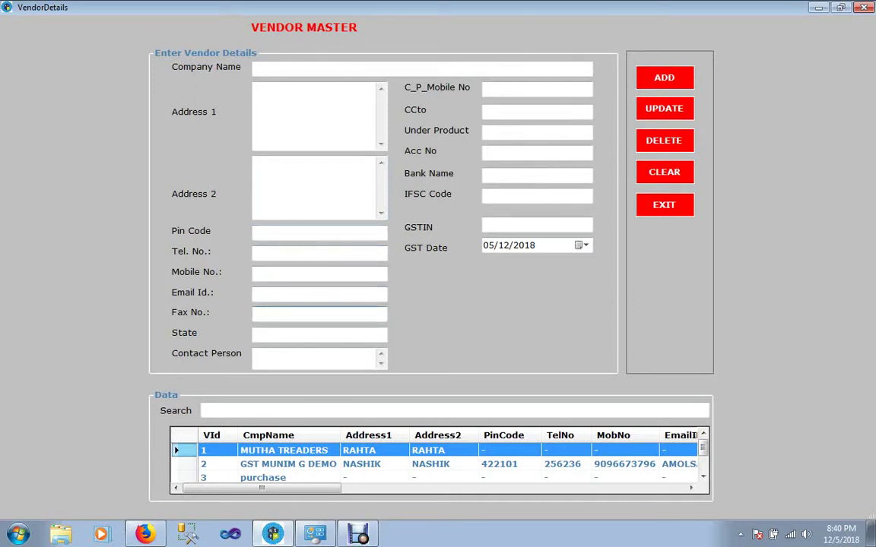
left_click(320, 334)
left_click(316, 355)
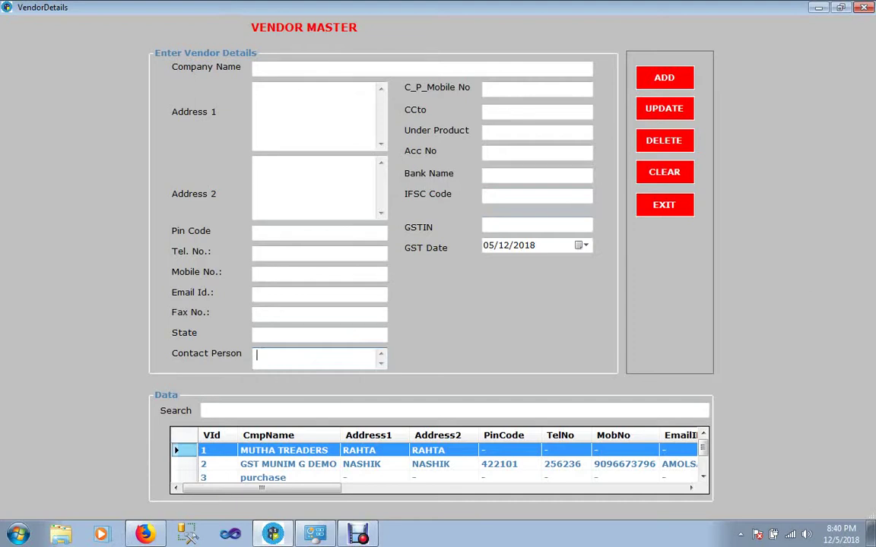
left_click(284, 450)
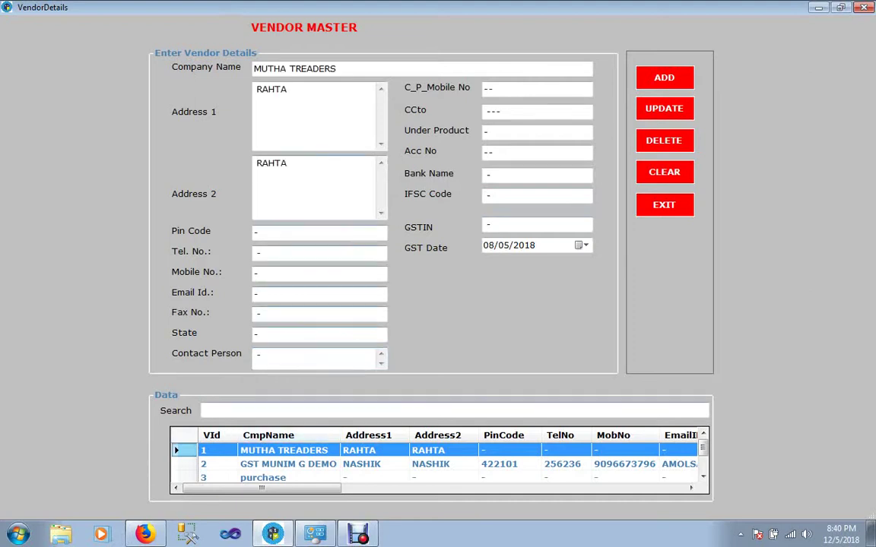
left_click(288, 464)
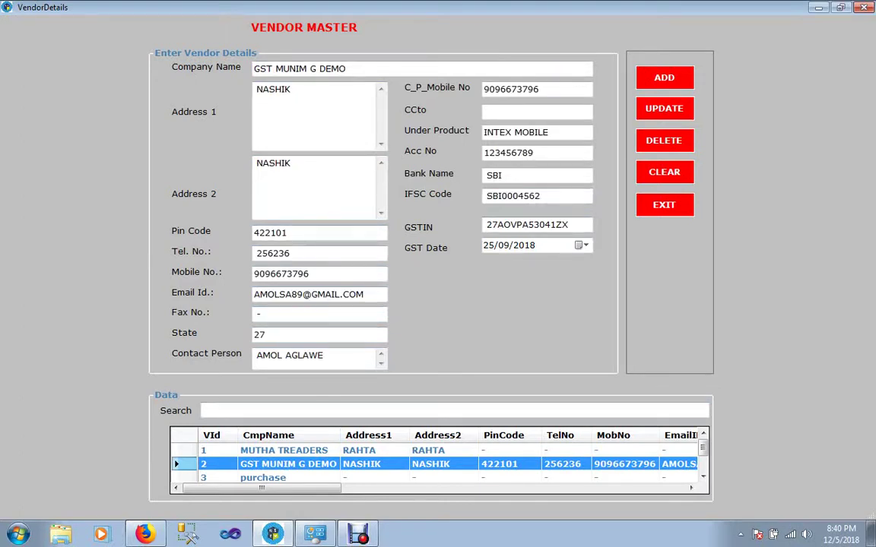
key("alt+F4")
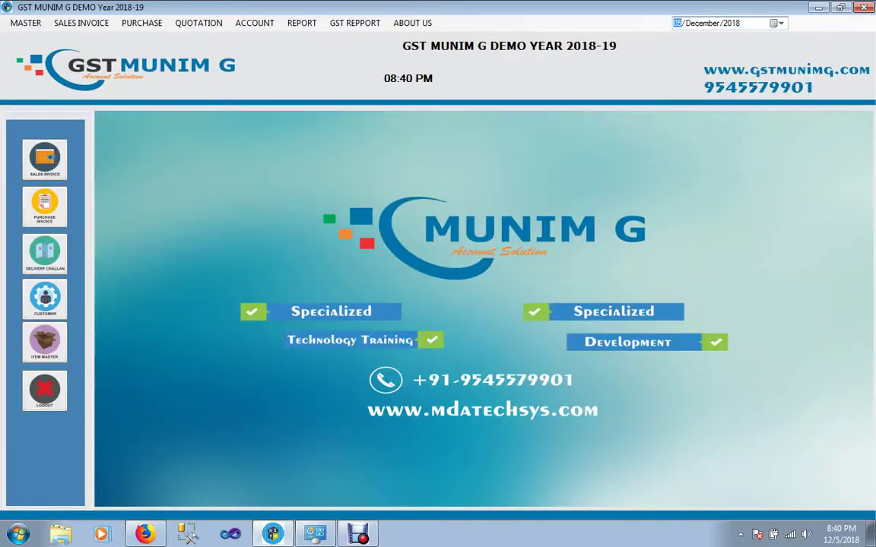
key("alt+m")
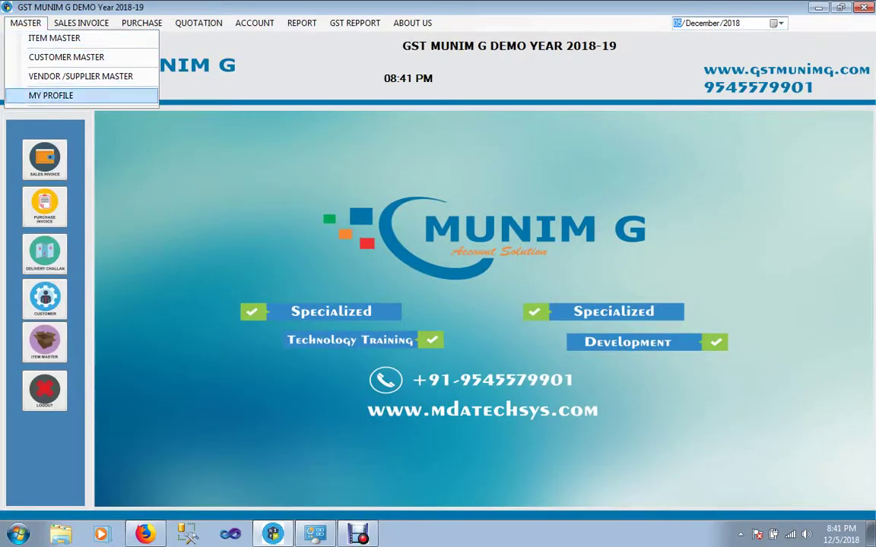
key("Return")
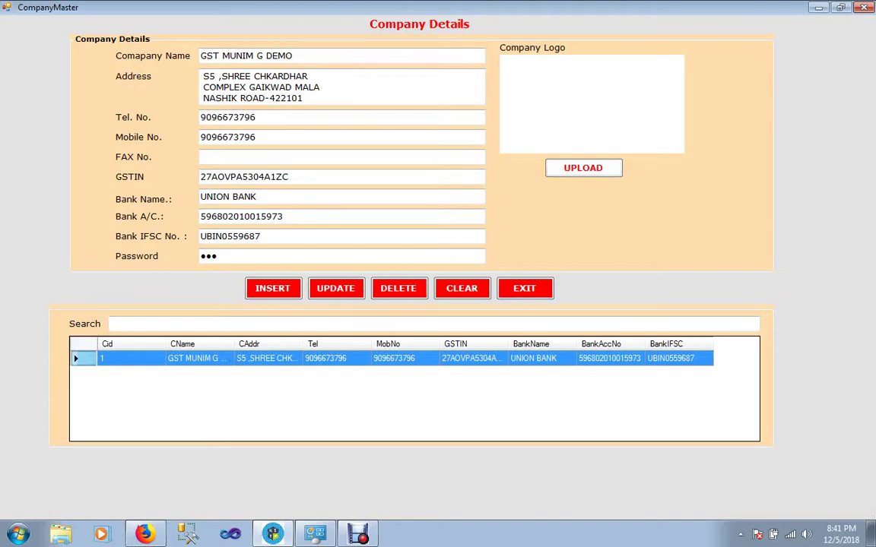
key("alt+F4")
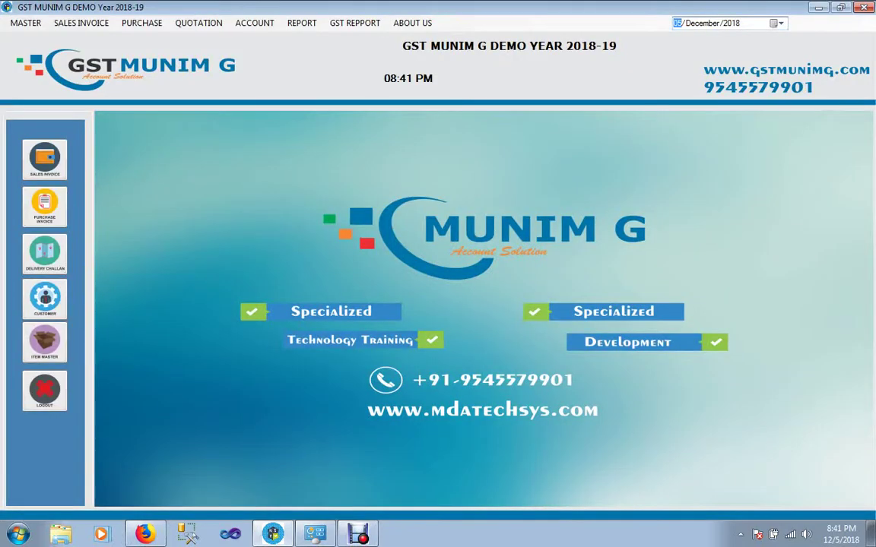
- Show the Sales Invoice ADD submenu with REGULAR, REVERSE and CASH MEMO choices
key("alt")
key("Right")
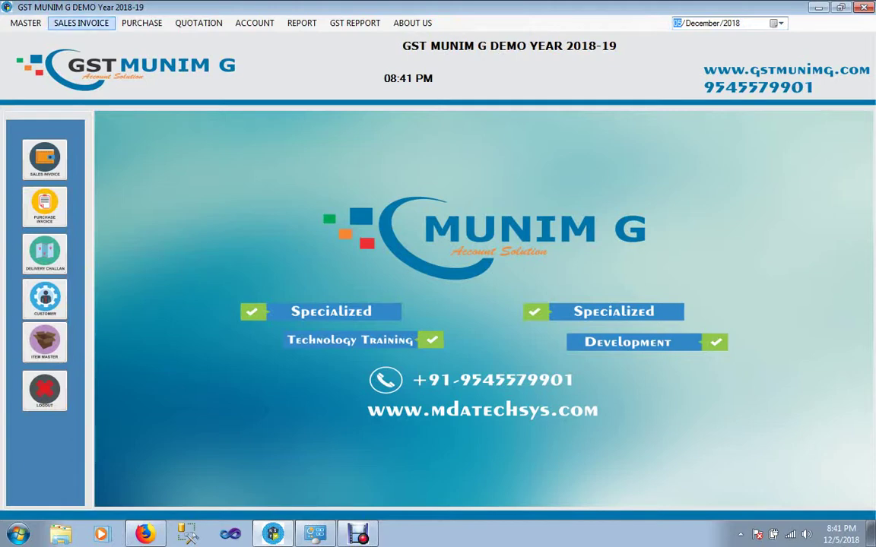
key("Down")
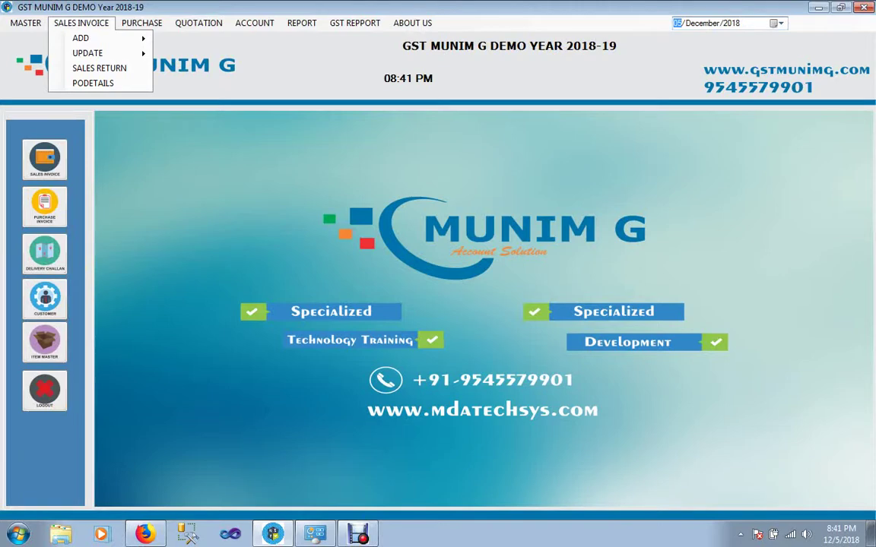
mouse_move(81, 38)
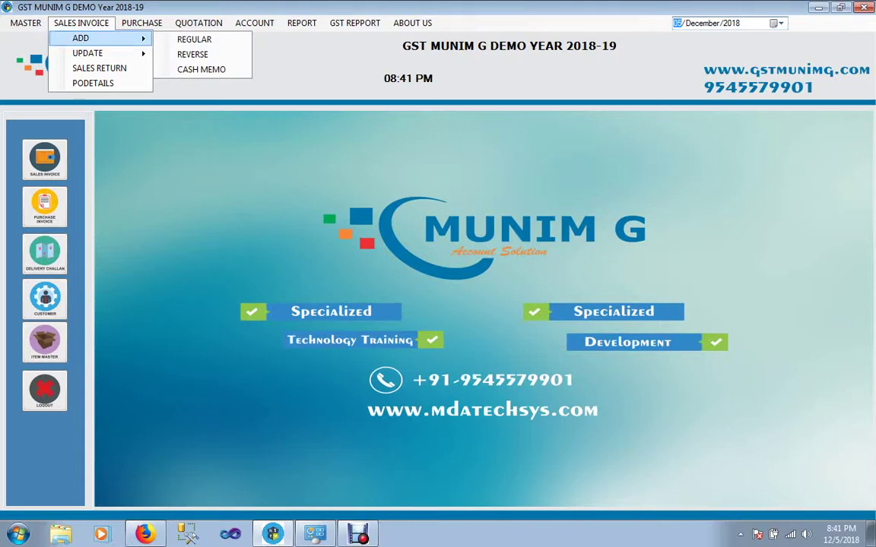
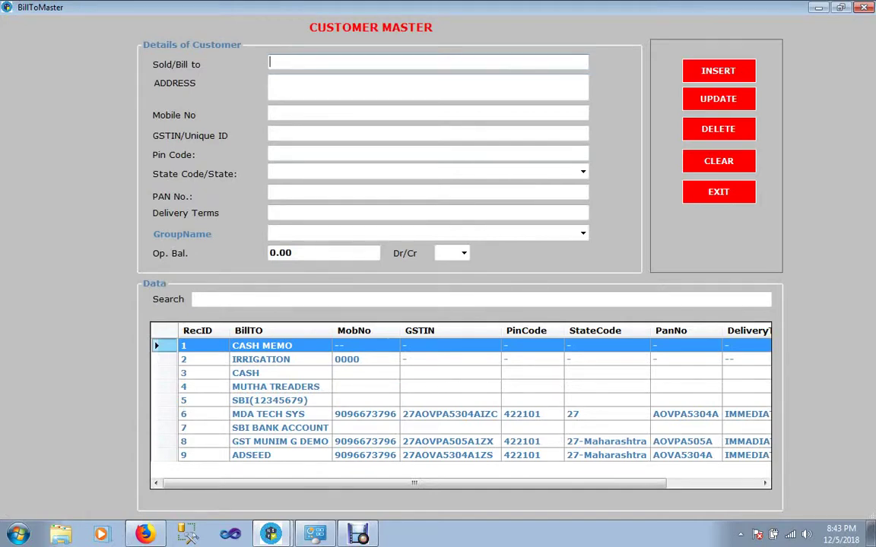
- Enter customer WIRESYS with its Nashik address, mobile number and GSTIN
type("WIRESYS")
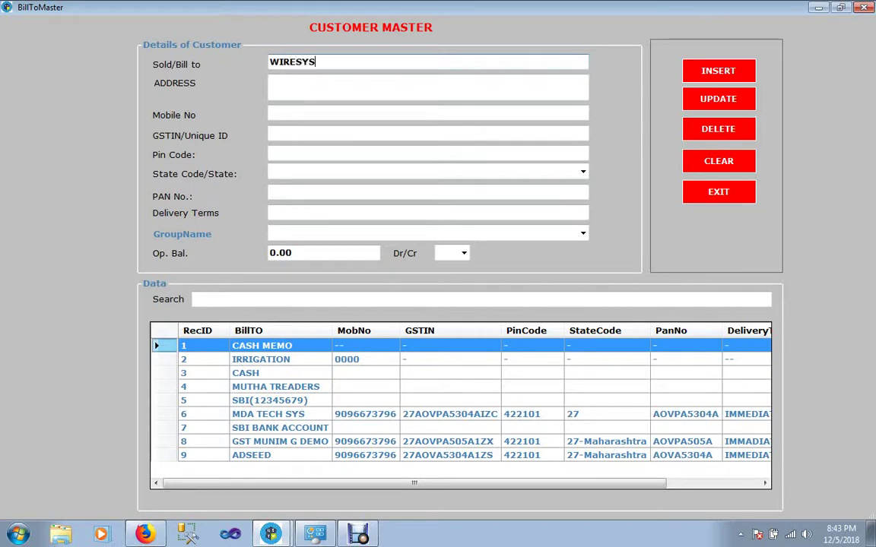
left_click(272, 82)
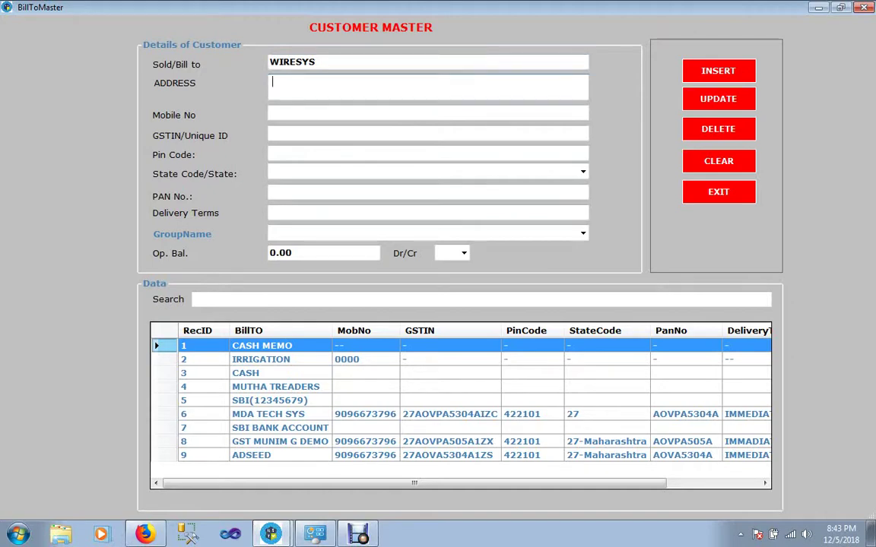
type("MIDC")
key("BackSpace")
key("BackSpace")
key("BackSpace")
key("BackSpace")
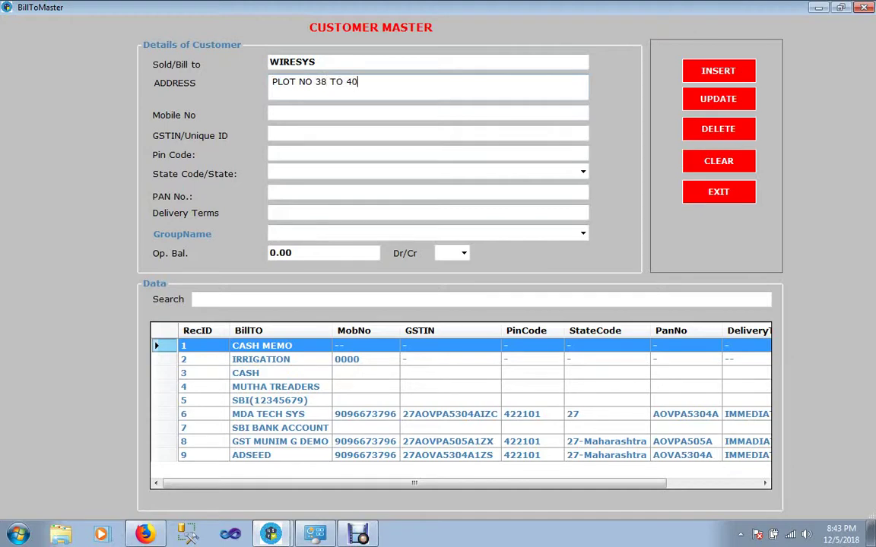
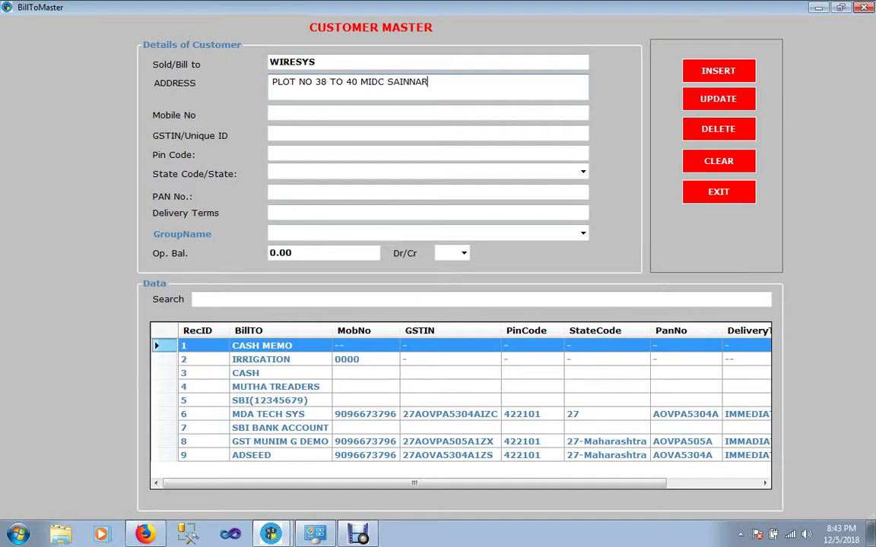
key("Tab")
type("9090909090")
key("Tab")
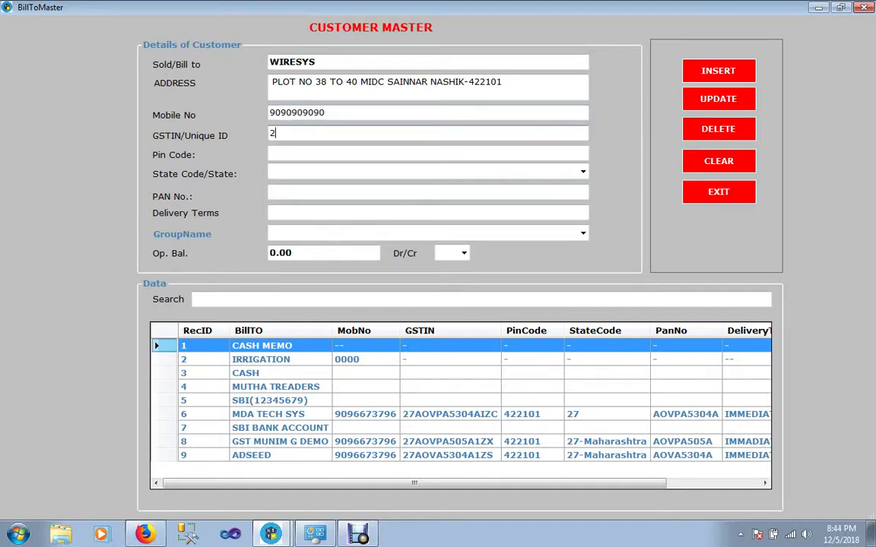
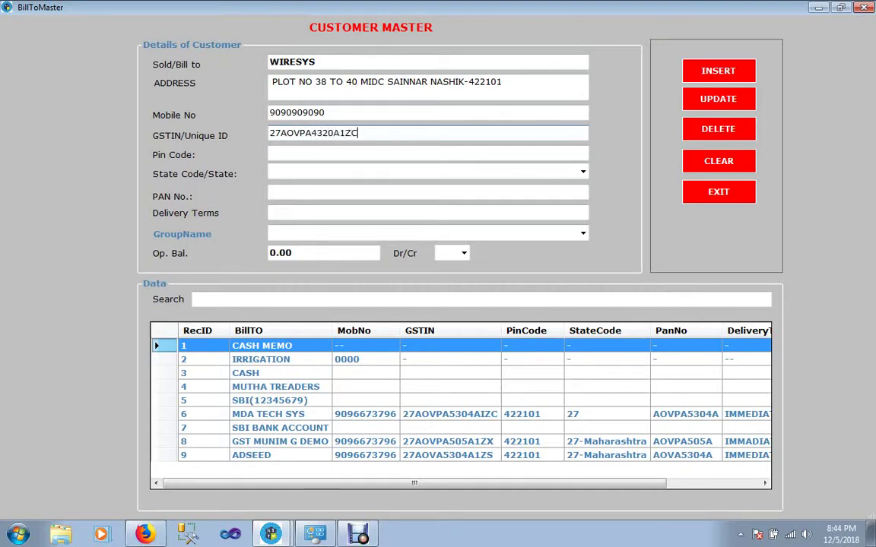
type("422101")
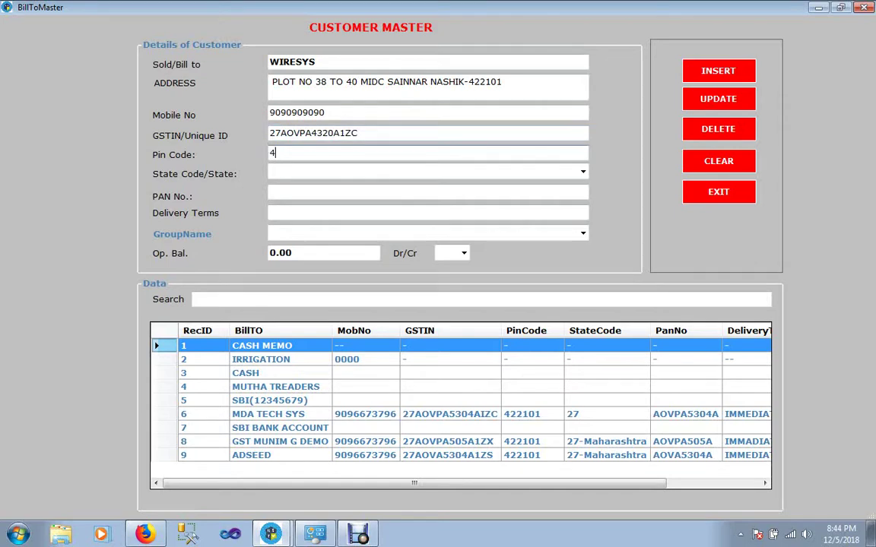
- Set the state to 27-Maharashtra and copy the PAN portion of the GSTIN into PAN
left_click(271, 171)
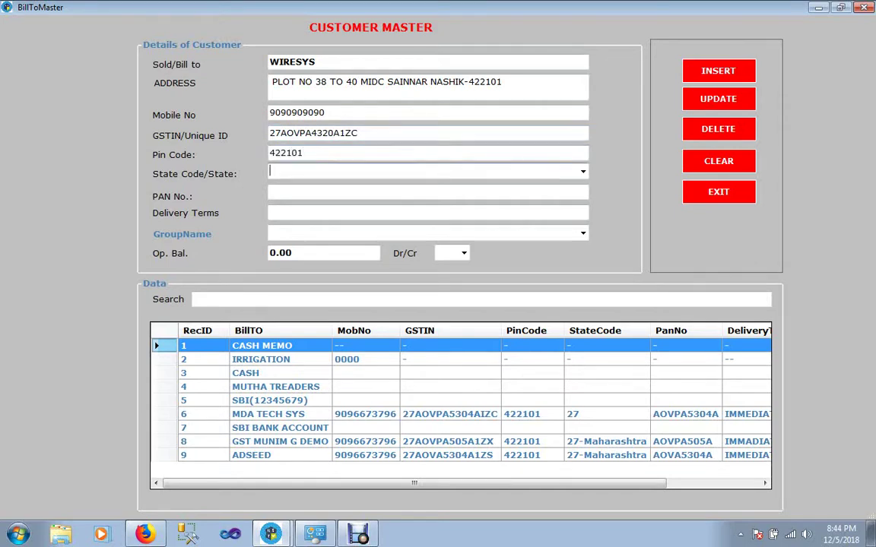
type("27")
key("Return")
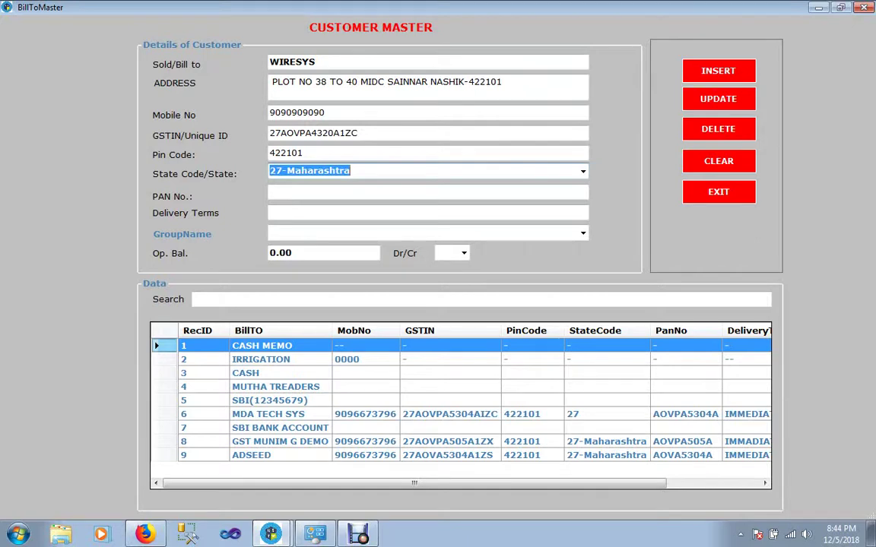
left_click(281, 133)
key("shift+Home")
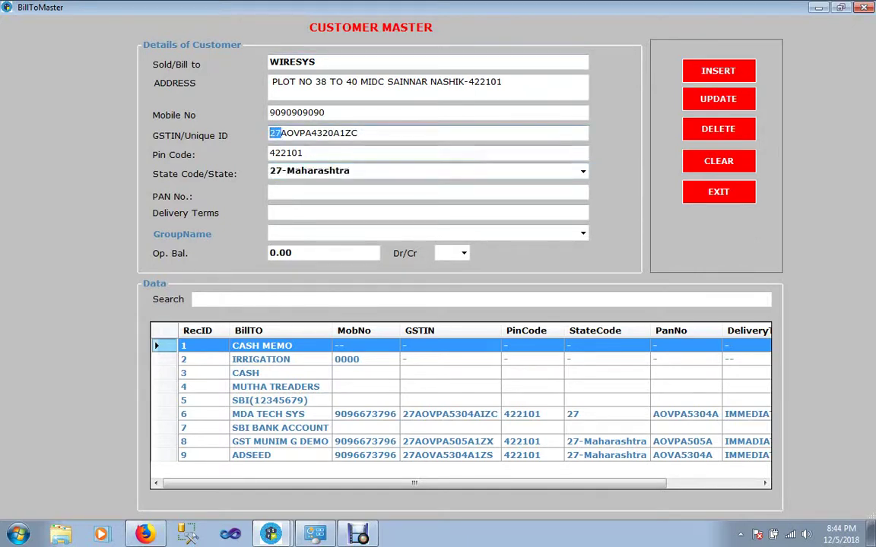
key("Tab")
left_click_drag(280, 133, 339, 133)
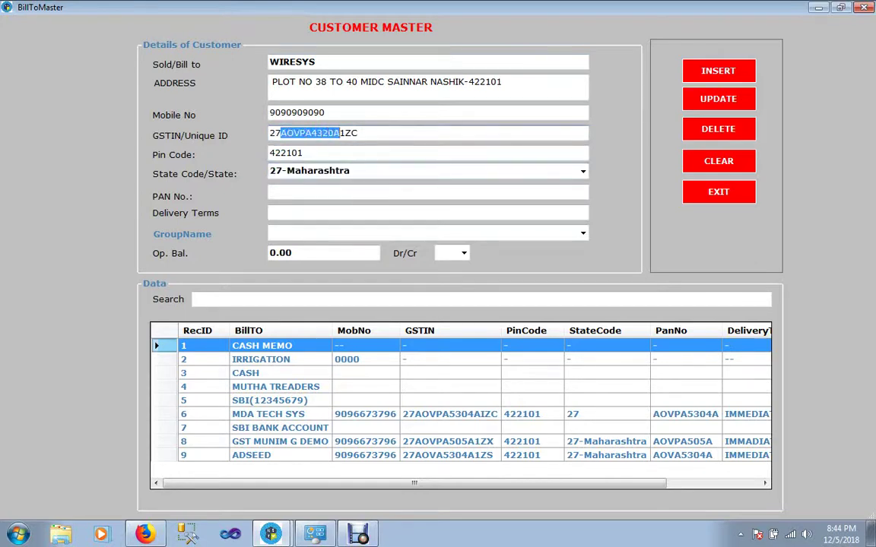
key("ctrl+c")
key("Tab")
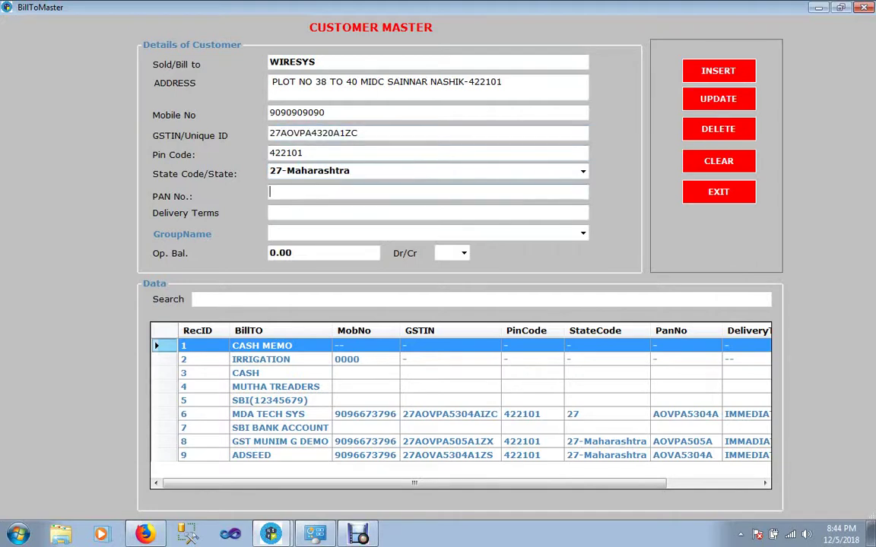
key("Tab")
key("ctrl+v")
- Set delivery terms to 30 DAYS, group Sundry Debitors, and save the customer
left_click(274, 213)
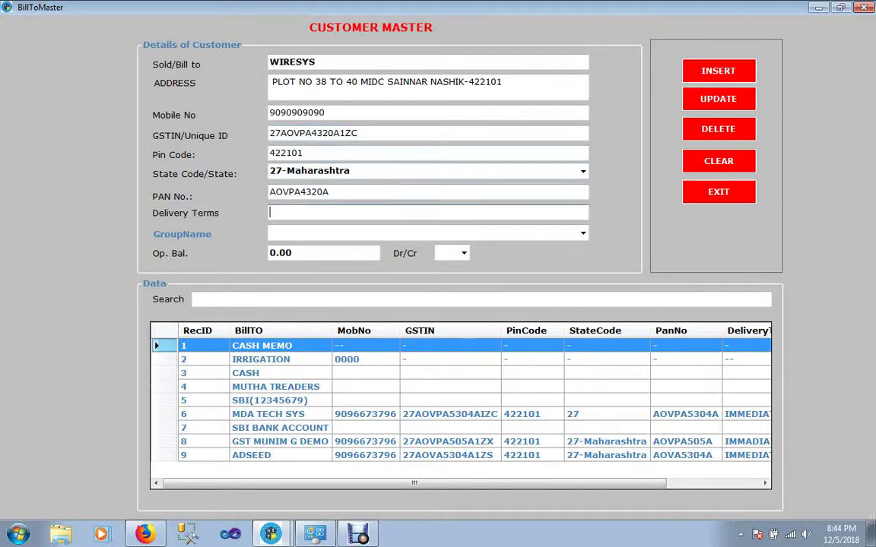
type("IMMEDIATE")
key("shift+Home")
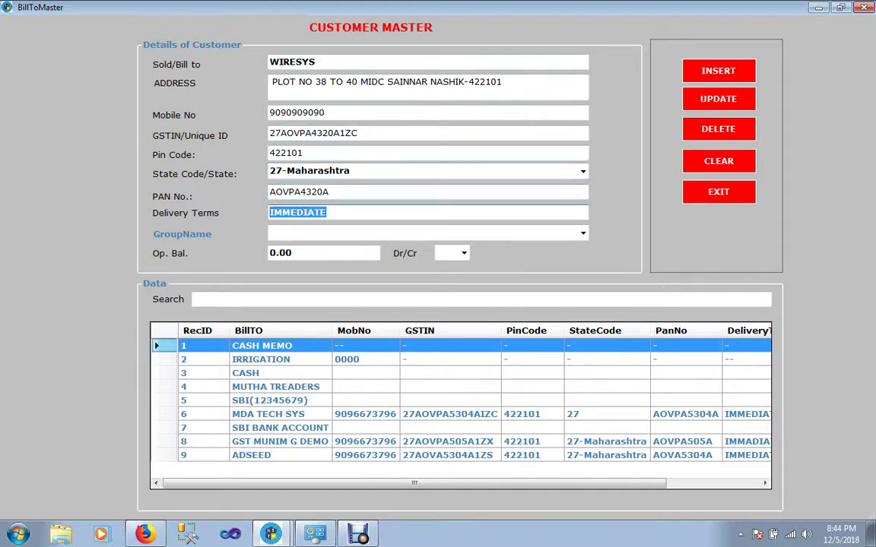
type("30 DAYS")
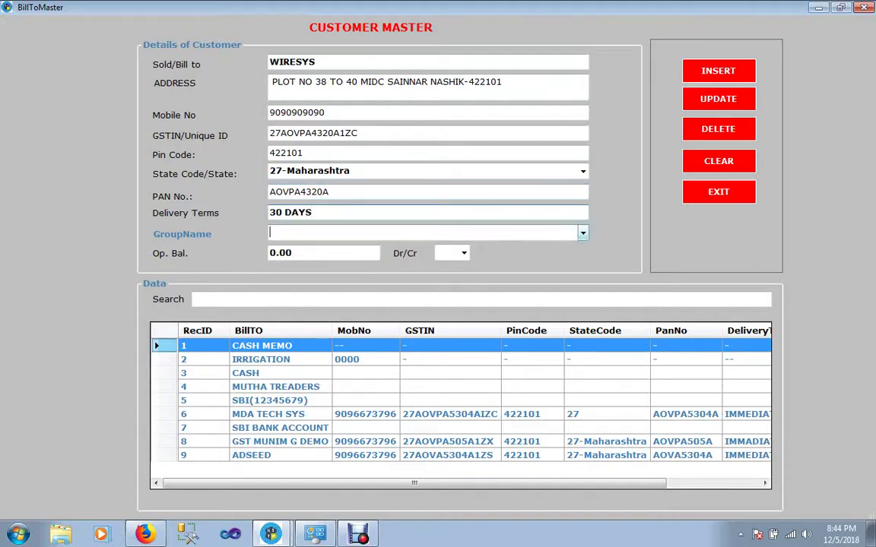
left_click(582, 233)
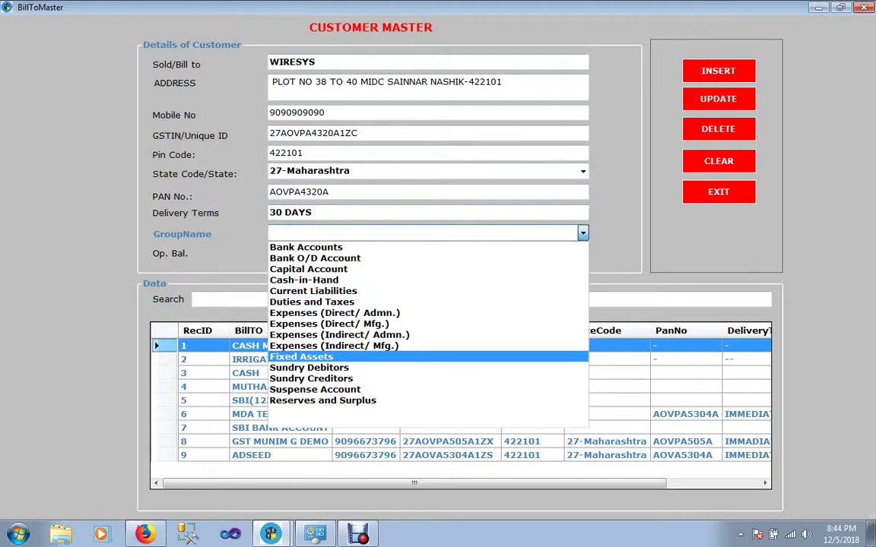
key("Return")
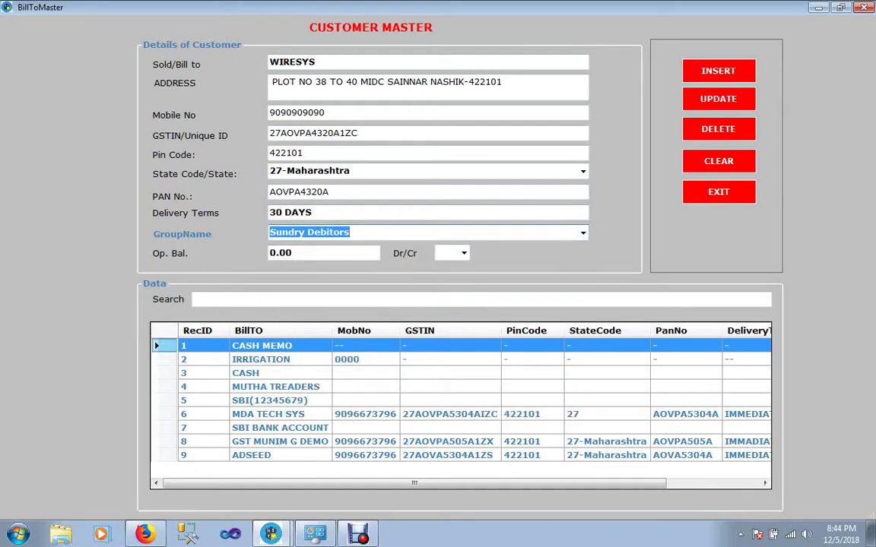
key("Tab")
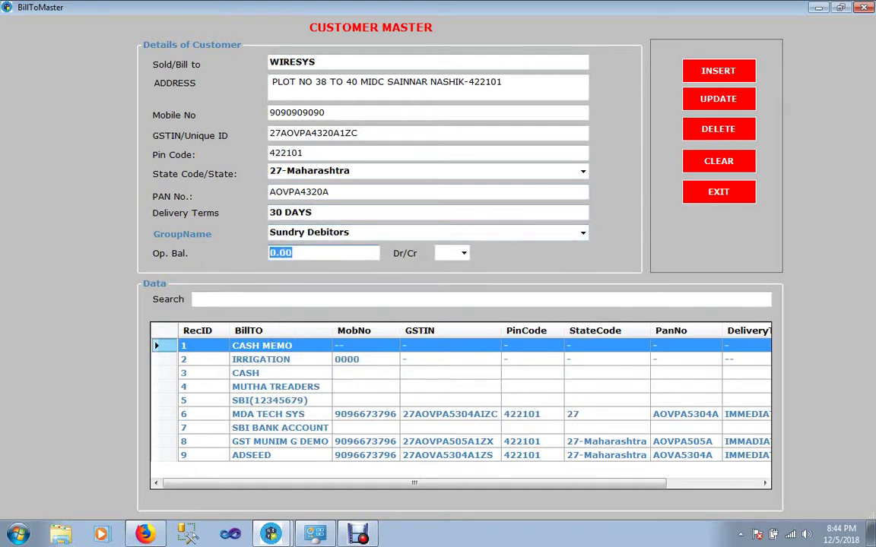
key("Tab")
key("alt+Down")
key("Escape")
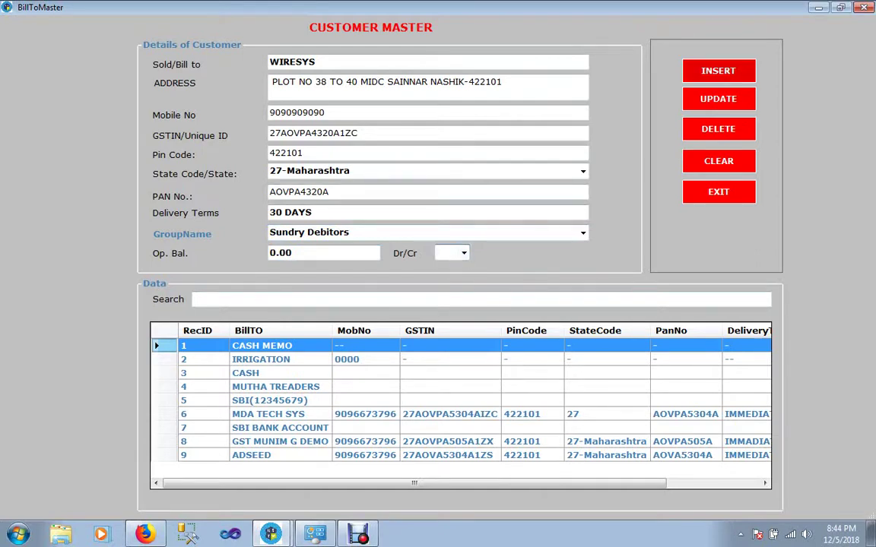
key("Return")
key("Return")
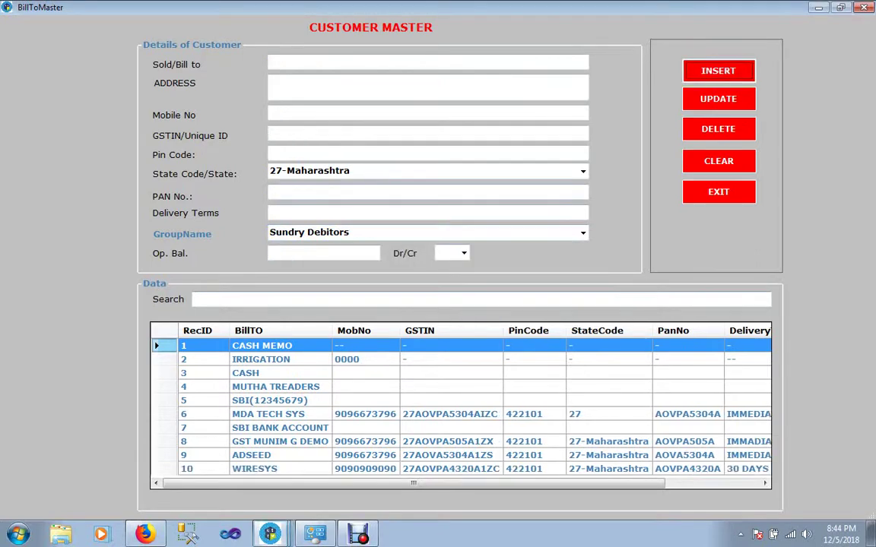
- Find WIRESYS by searching WIRE, rename it MDA TECH SYS, then search MDA
left_click(365, 468)
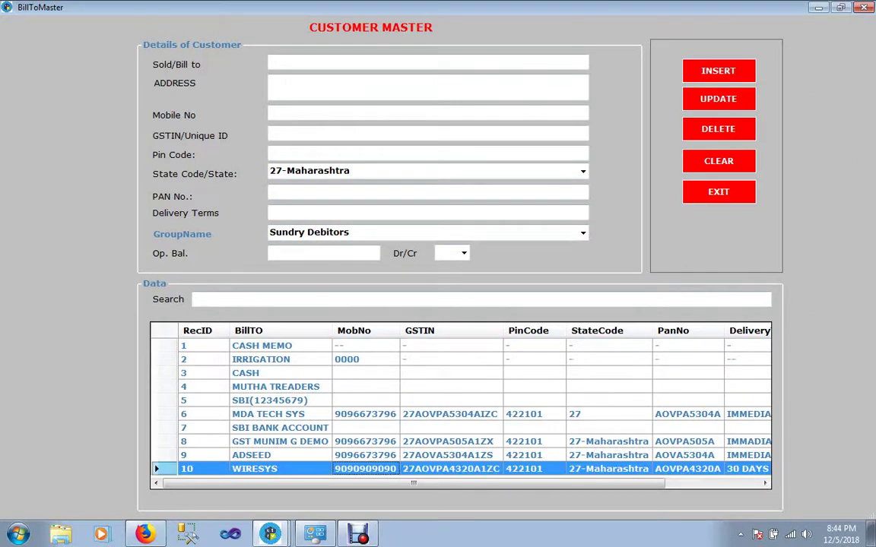
left_click(193, 298)
type("WIRE")
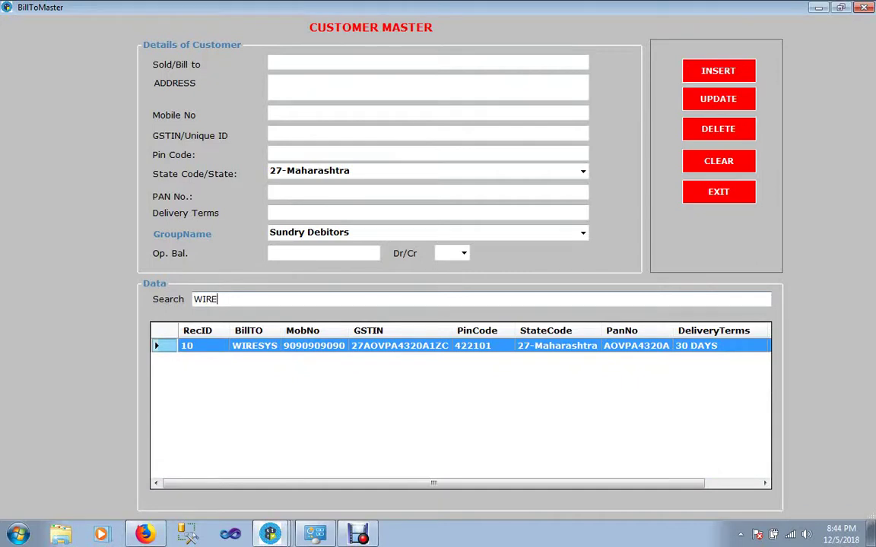
left_click(255, 346)
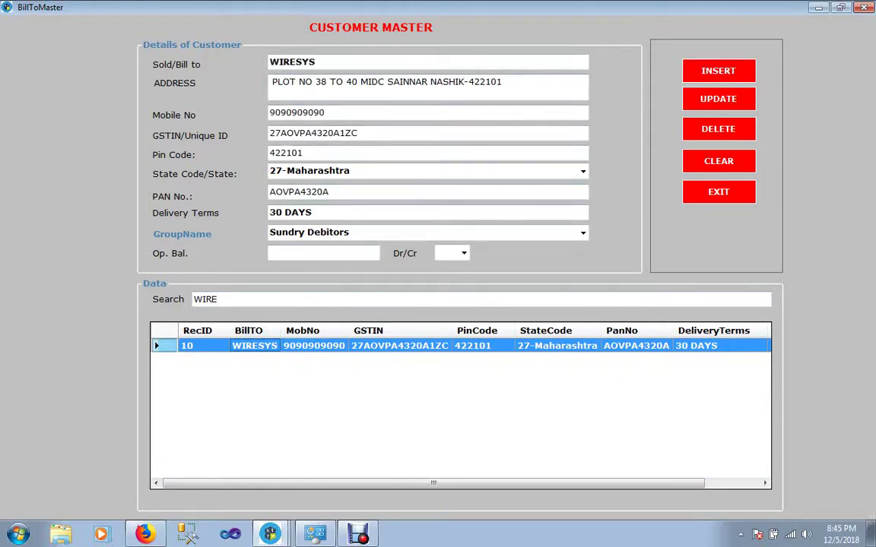
double_click(292, 62)
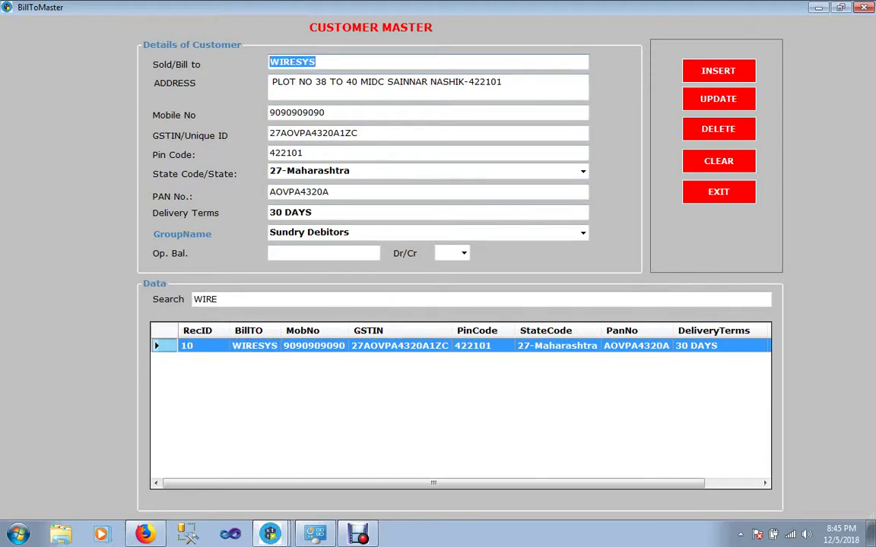
type("MDA")
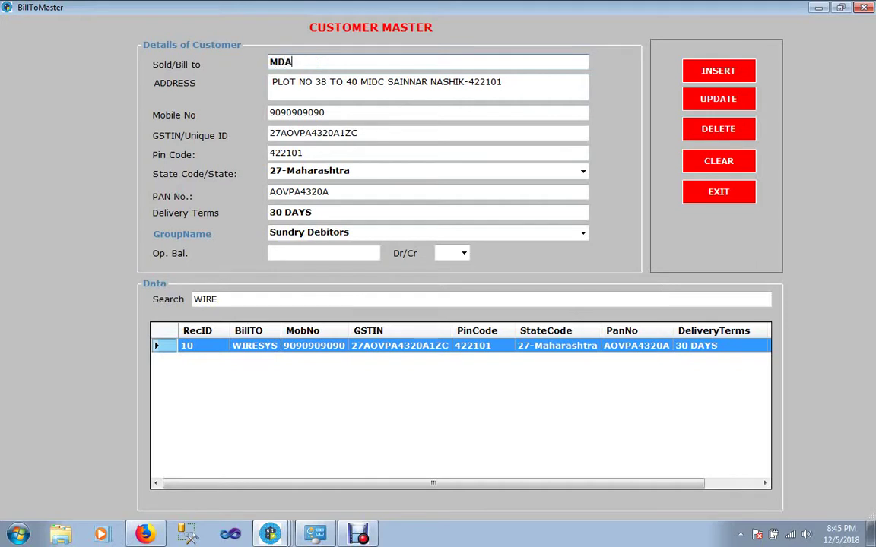
type(" TECH SYS")
key("Tab")
key("Tab")
key("Tab")
key("Tab")
key("Tab")
key("Tab")
key("Tab")
key("Tab")
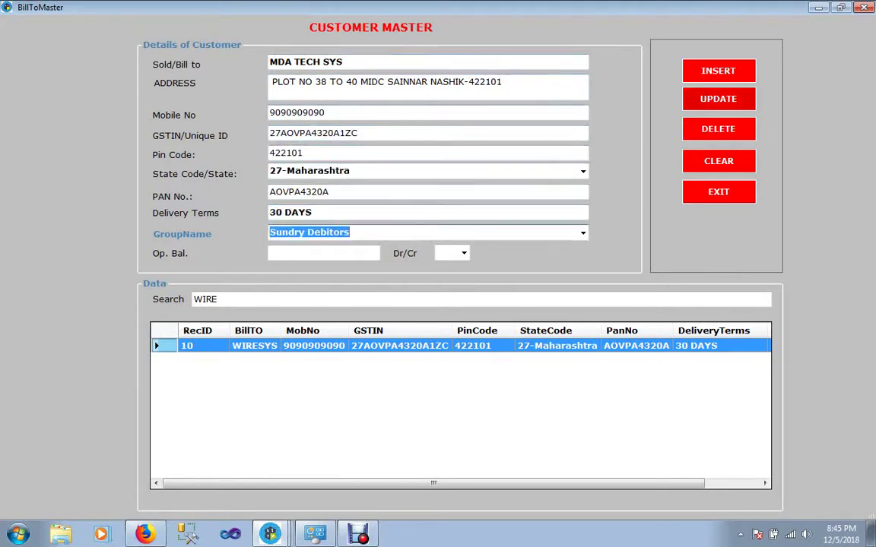
key("Return")
key("Return")
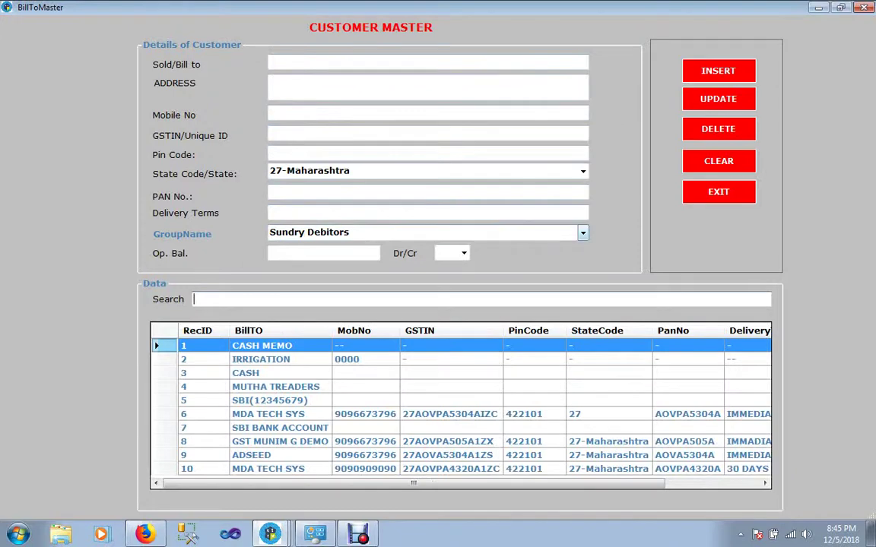
type("MDA")
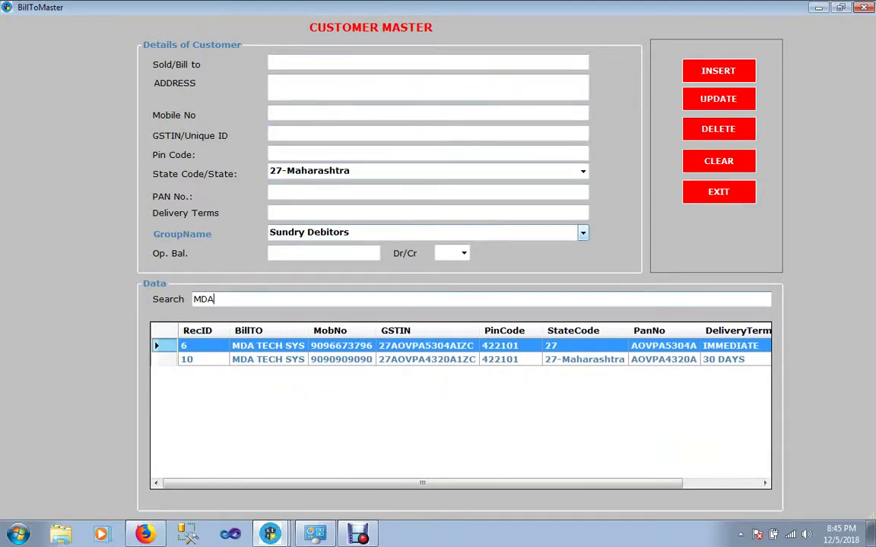
- Delete the duplicate MDA TECH SYS customer record
key("Return")
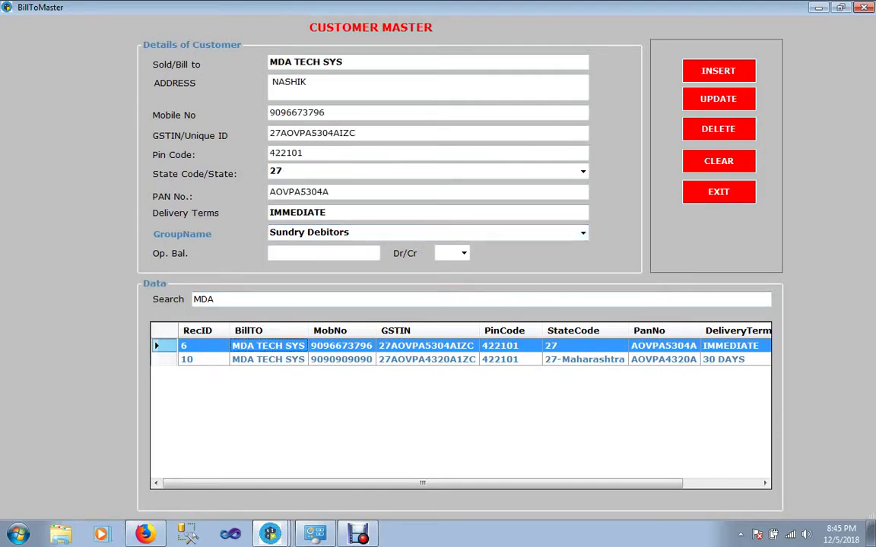
left_click(718, 128)
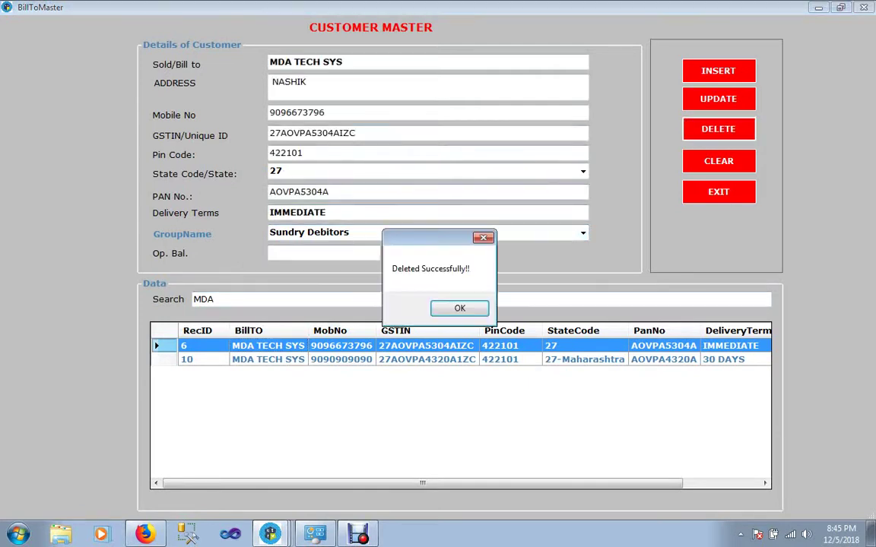
key("Return")
- Rename the remaining record 10 to MDA TECH SYS NEW and close Customer Master
left_click(195, 299)
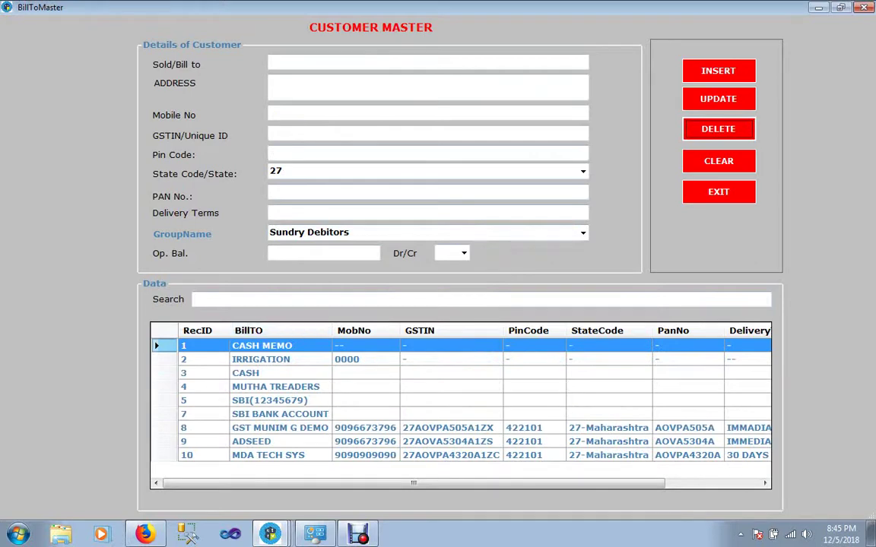
type("MDATEC")
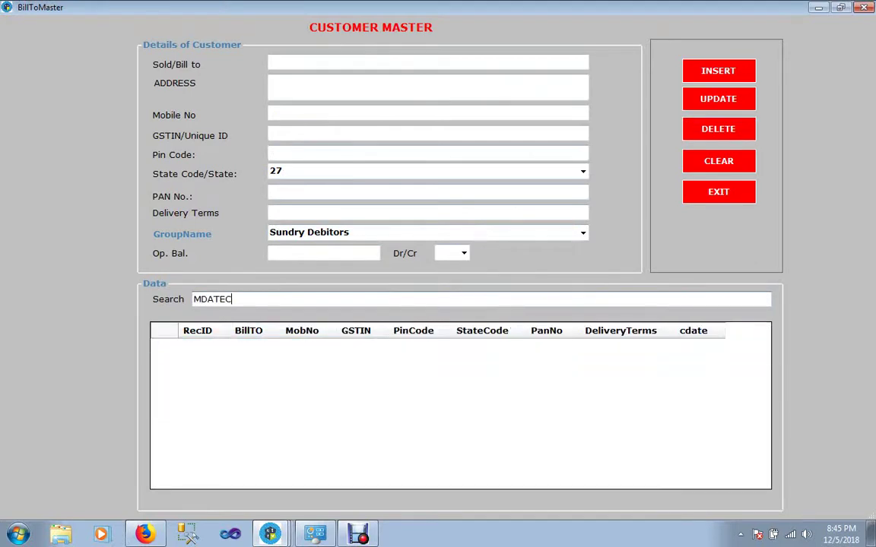
key("BackSpace")
key("BackSpace")
key("BackSpace")
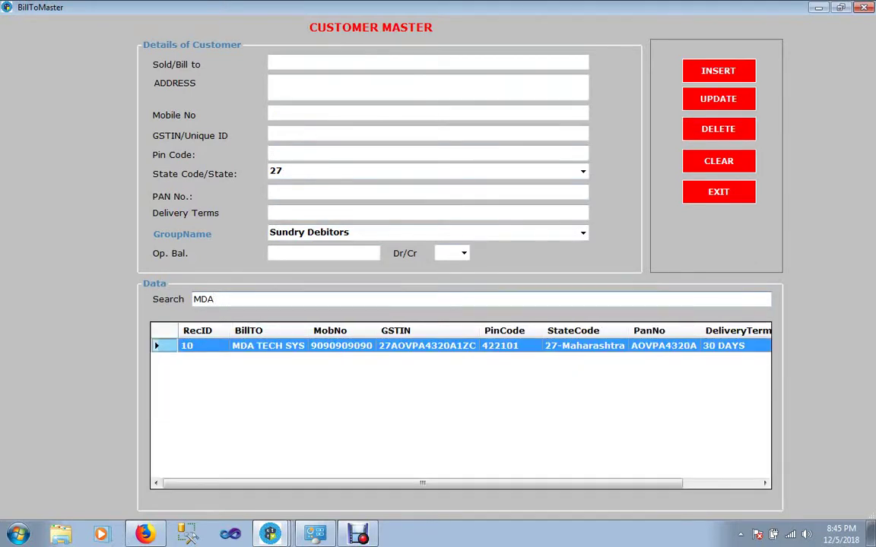
left_click(327, 61)
type("NEW")
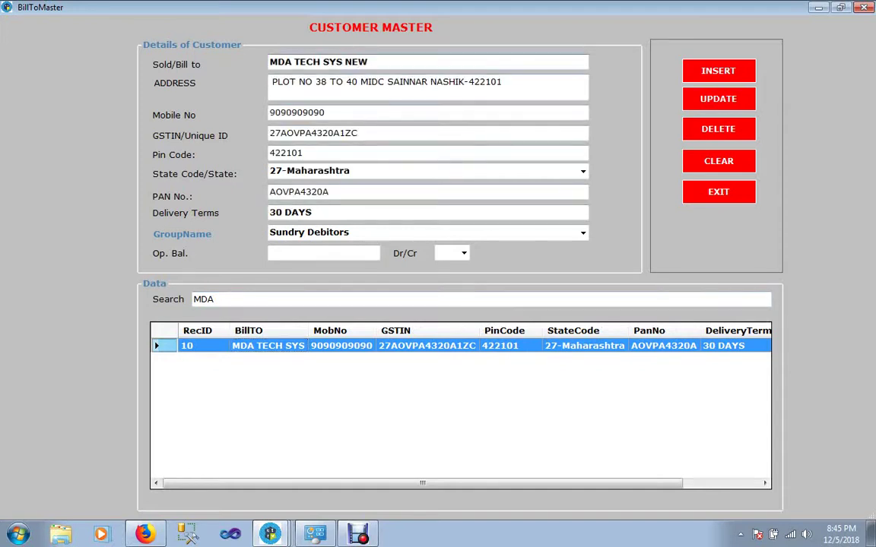
left_click(718, 99)
key("Return")
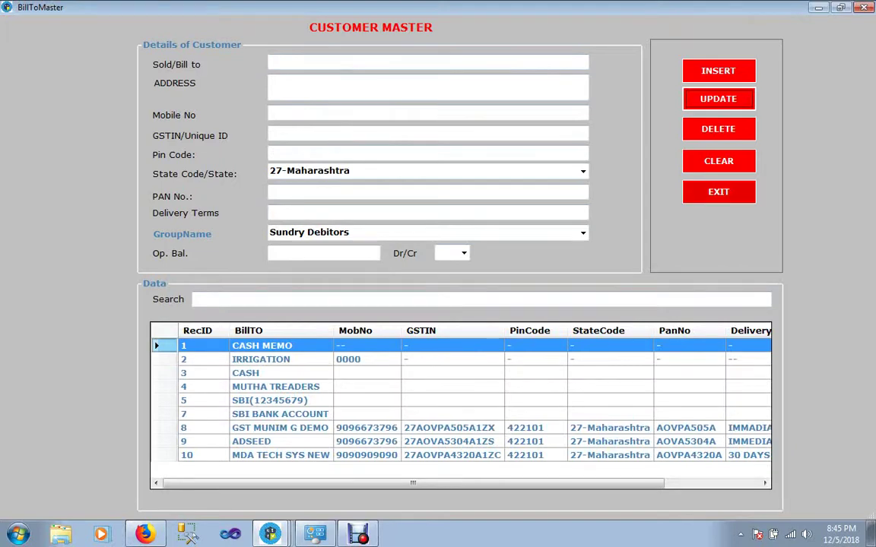
key("Escape")
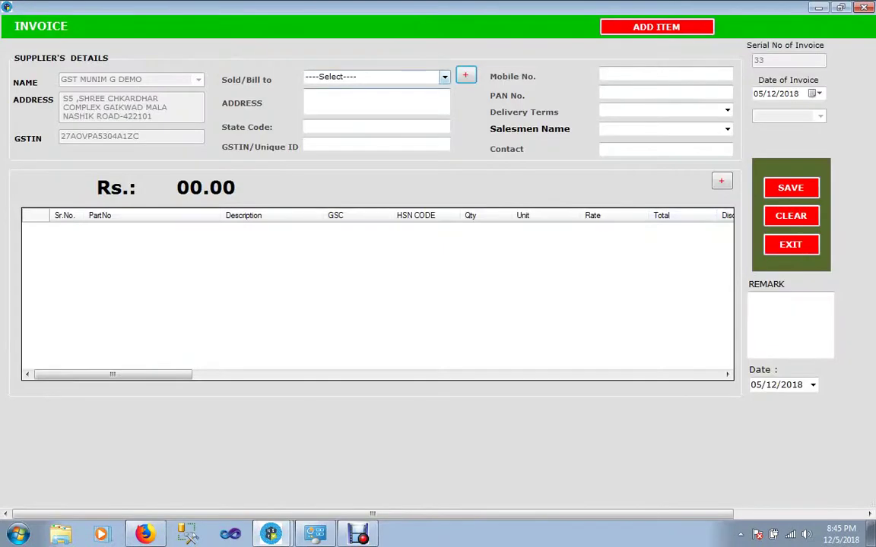
- Bill invoice 33 to MDA TECH SYS NEW, filling its address, GSTIN and terms
key("Down")
key("Down")
key("Down")
key("Down")
key("Down")
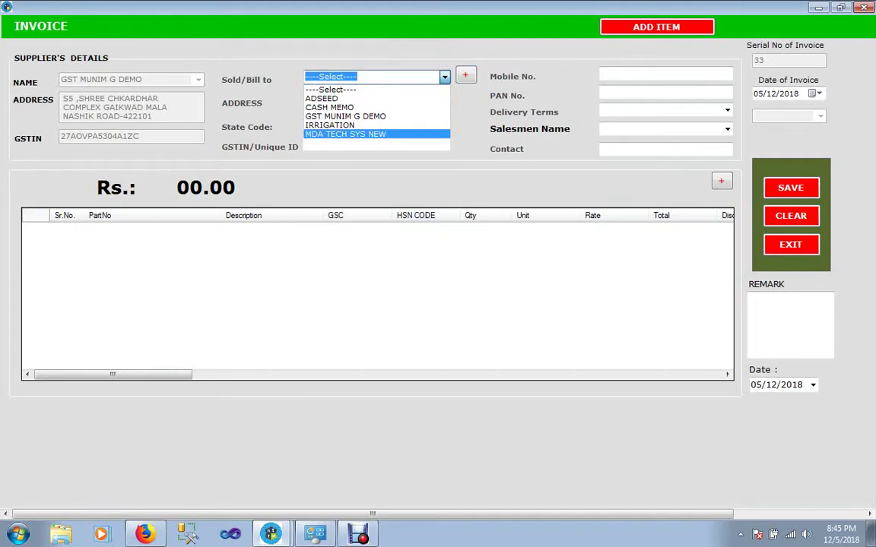
key("Return")
key("Tab")
key("Tab")
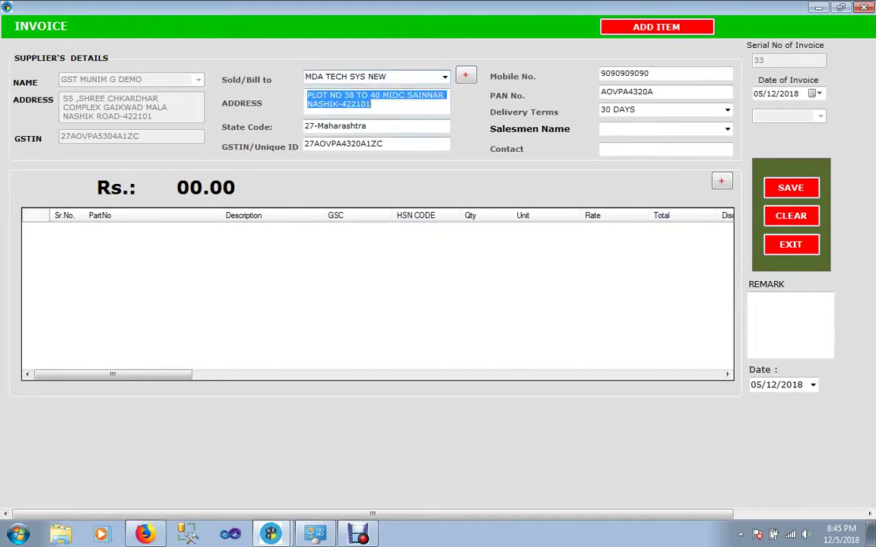
key("Tab")
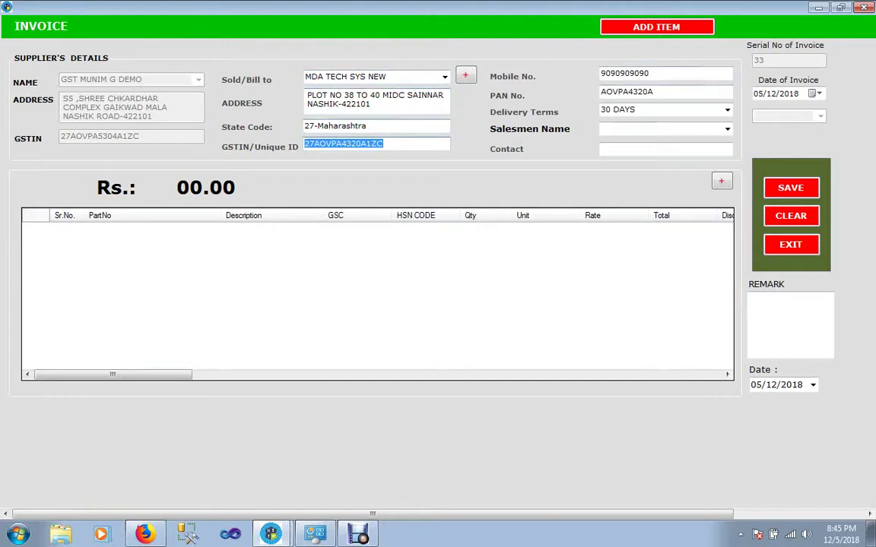
left_click(332, 103)
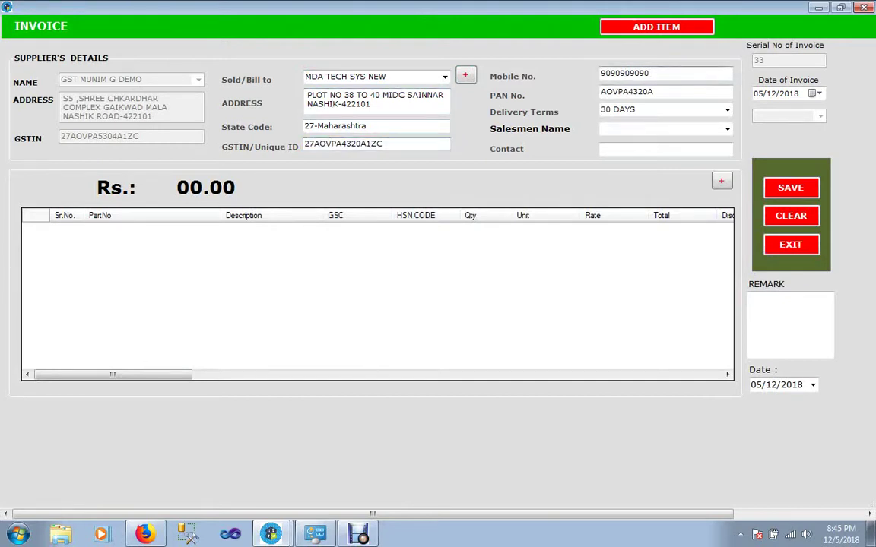
key("Tab")
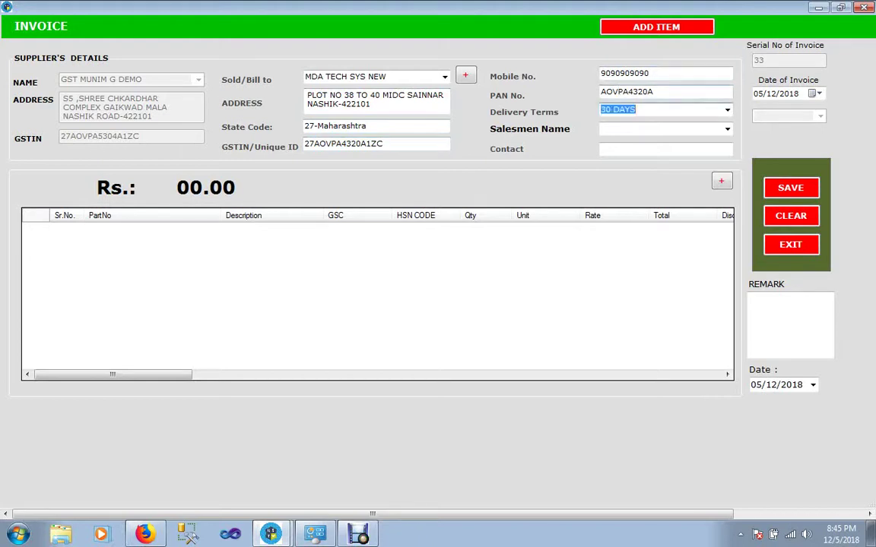
- Enter the salesman's name in the Salesmen Name field
key("Tab")
key("alt+Down")
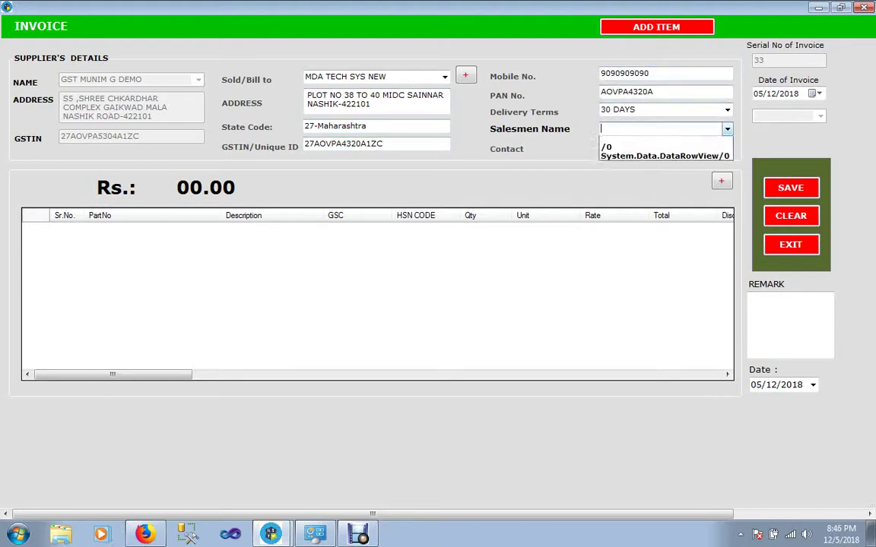
key("Escape")
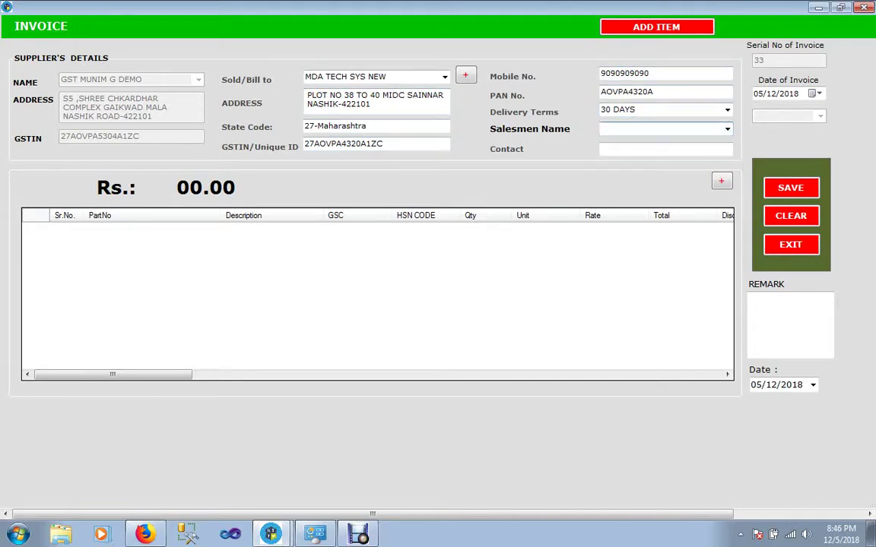
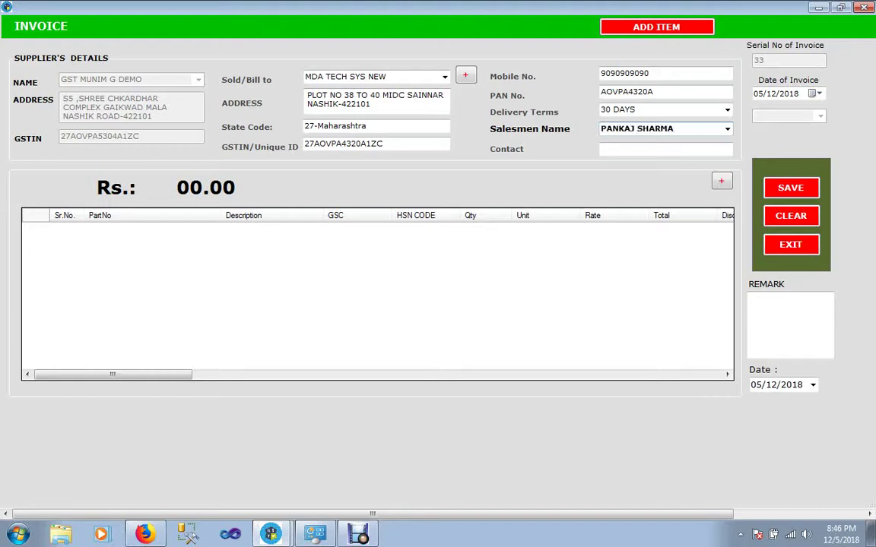
left_click(601, 148)
key("Return")
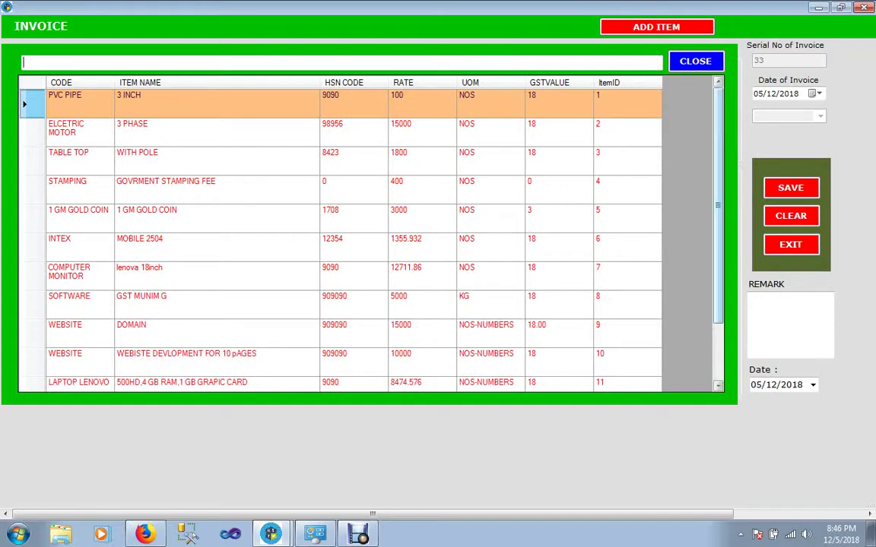
- Find LAPTOP DELL via a '4 GB' search and add it at 27118.64 with 9% CGST/SGST
type("DELL")
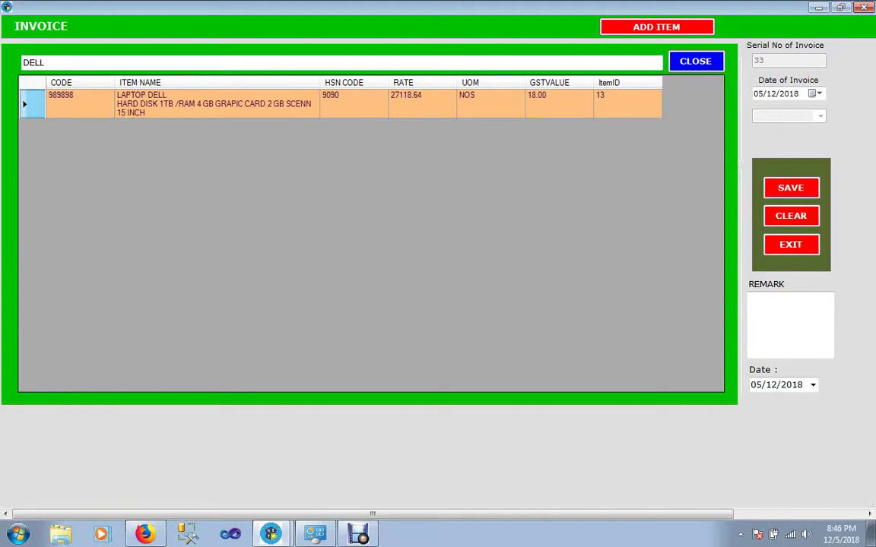
key("ctrl+a")
type("15")
type("N")
key("BackSpace")
key("BackSpace")
key("BackSpace")
key("BackSpace")
key("BackSpace")
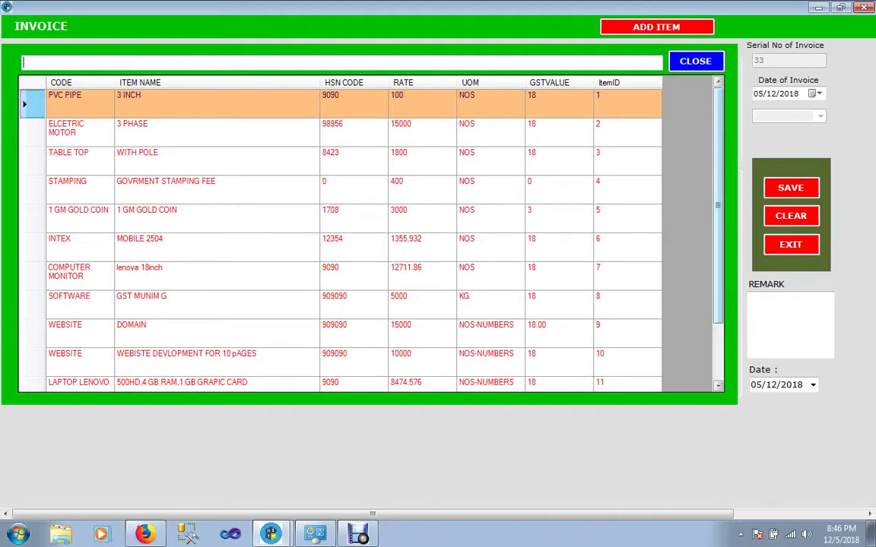
type("4G")
key("BackSpace")
key("BackSpace")
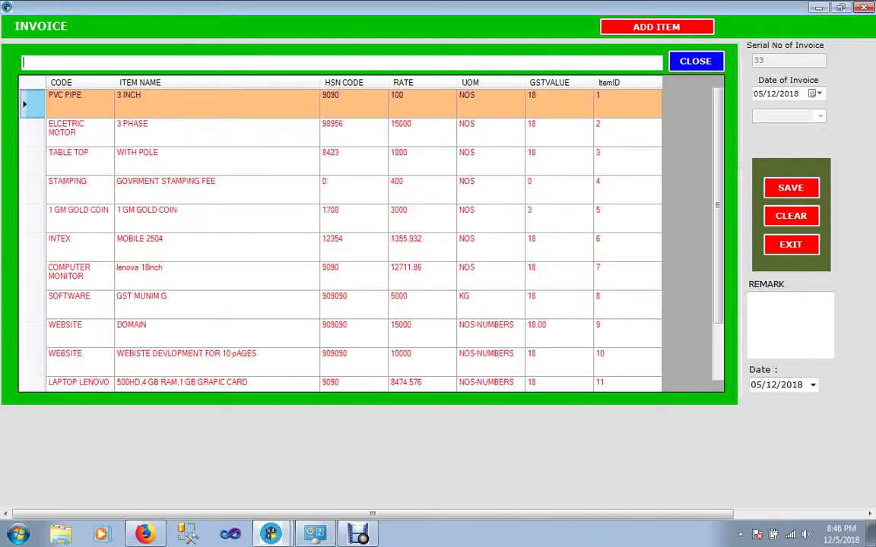
type("4 ")
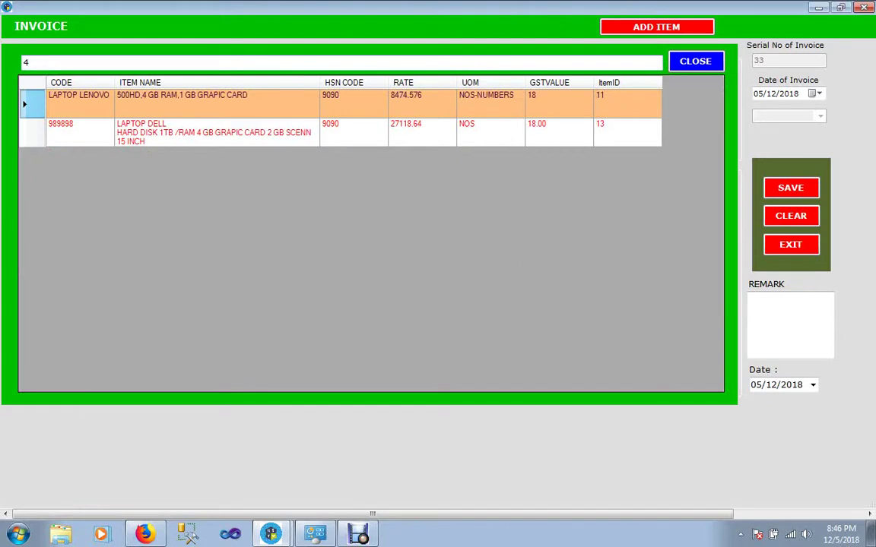
type("GB")
left_click(216, 132)
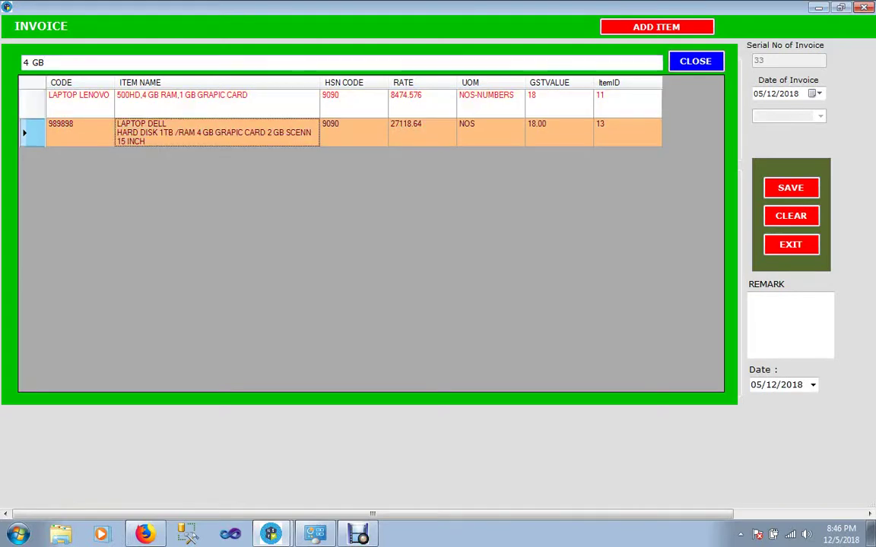
key("Return")
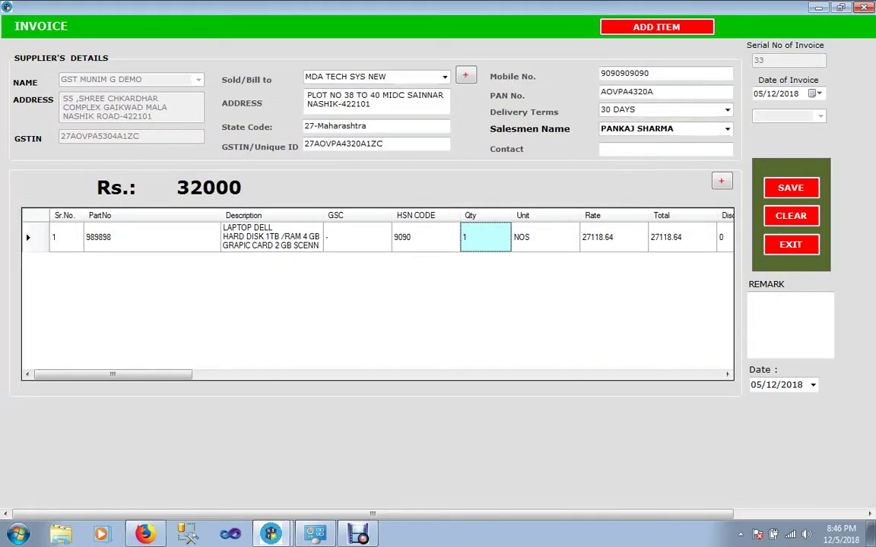
left_click(613, 237)
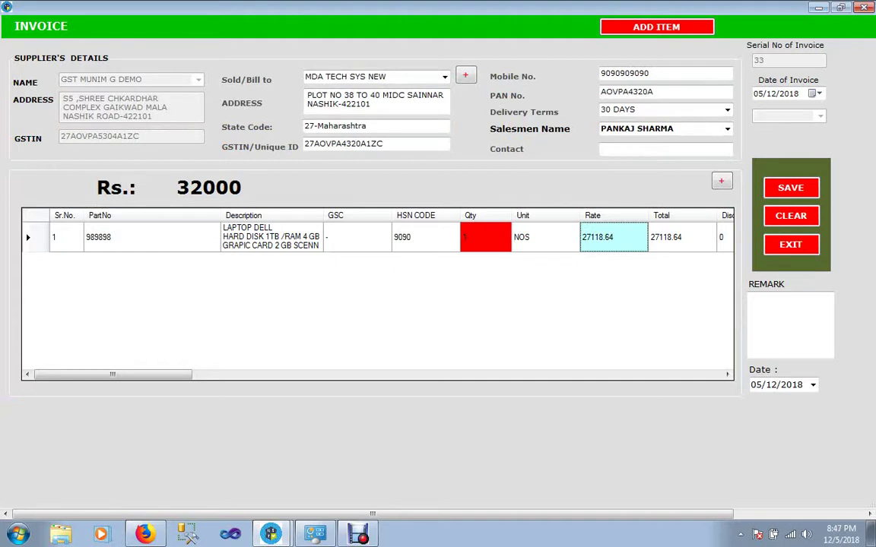
key("Tab")
key("Tab")
key("Tab")
key("Tab")
key("Tab")
key("Tab")
key("Tab")
key("Tab")
key("Tab")
key("Tab")
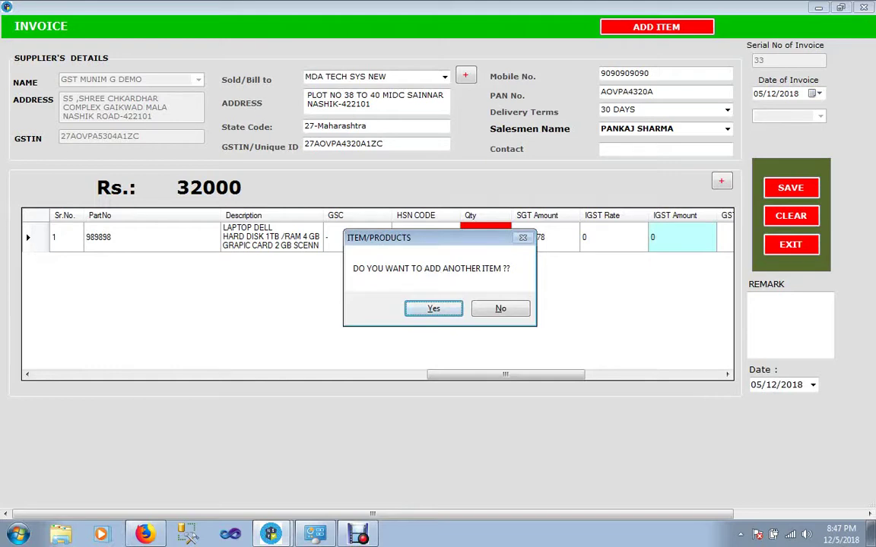
- Search the item list for a mouse (LENO, then MOUS) and find no match
key("Return")
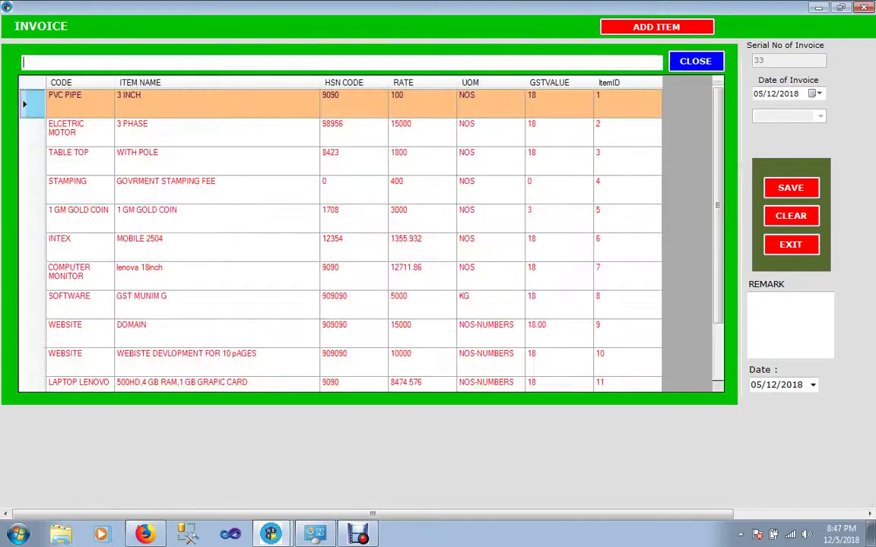
type("LENO")
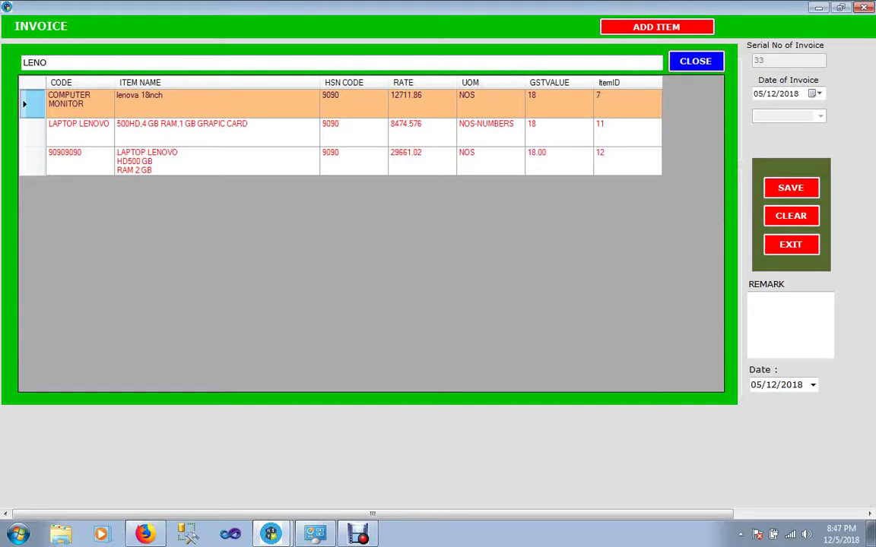
key("BackSpace")
key("BackSpace")
key("BackSpace")
key("BackSpace")
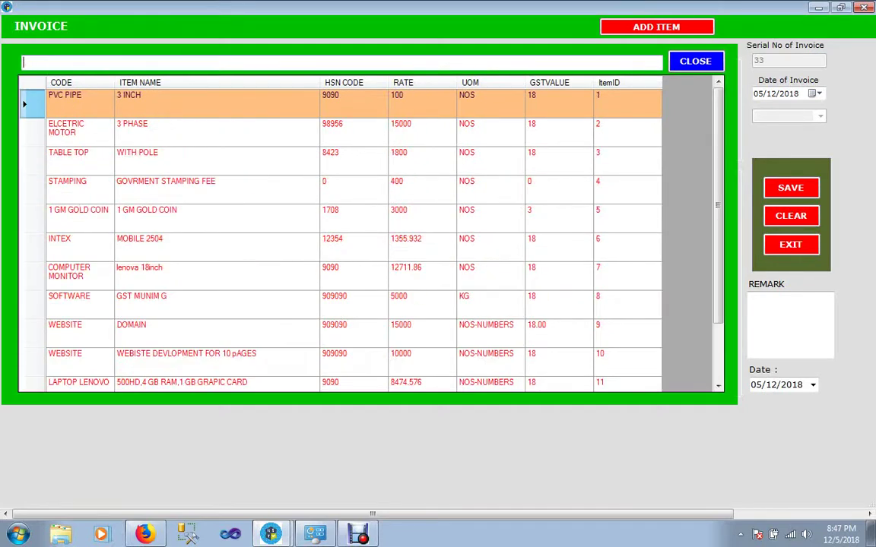
type("MOUS")
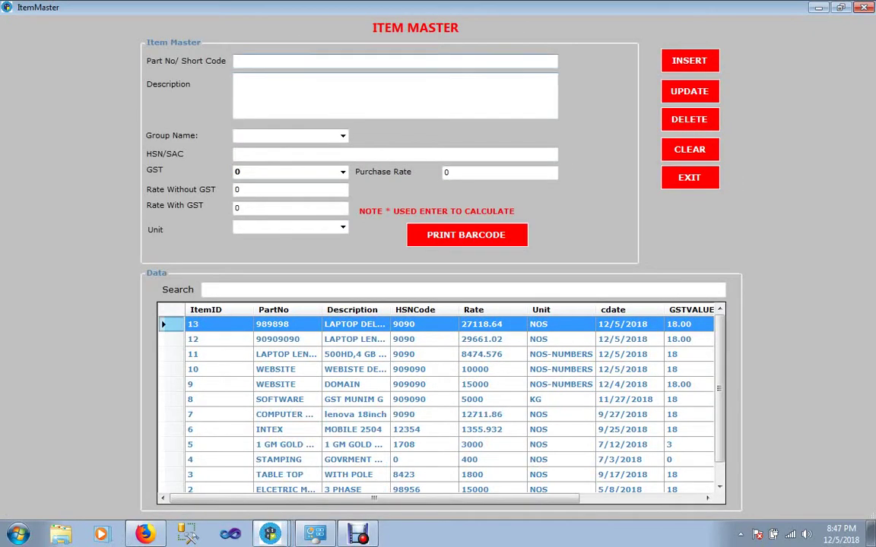
- Enter part 89898989, description MOUSE I BALL, group ACC, HSN 909090 and 18% GST
type("89898989")
left_click(251, 85)
type("MOUSE")
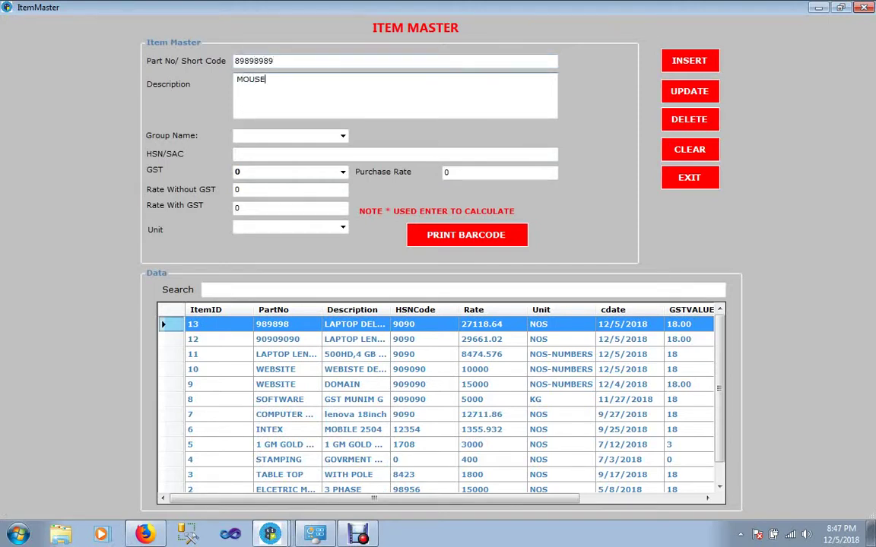
type(" I BALL")
key("Tab")
type("ACC")
key("Tab")
type("909090")
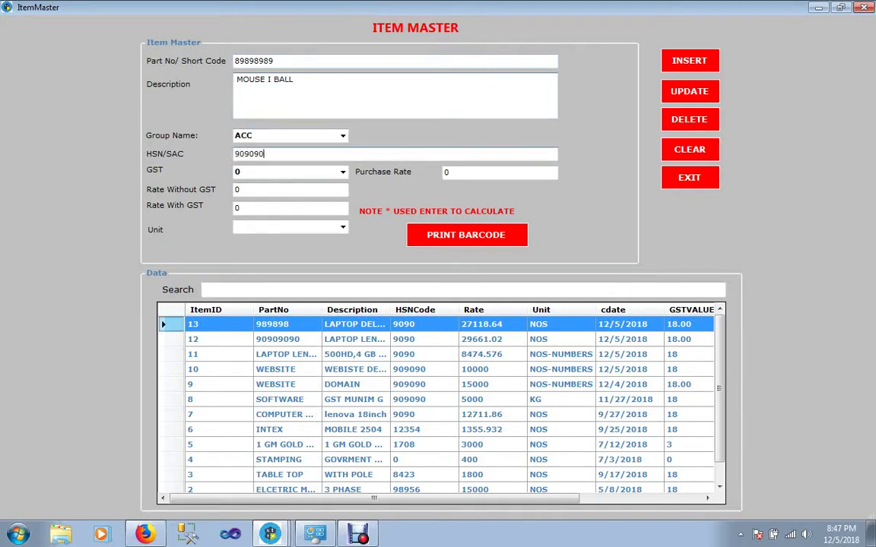
key("Tab")
type("18")
- Set rate without GST 200 and unit NOS, then save the item as record 14
key("Tab")
type("200")
key("Return")
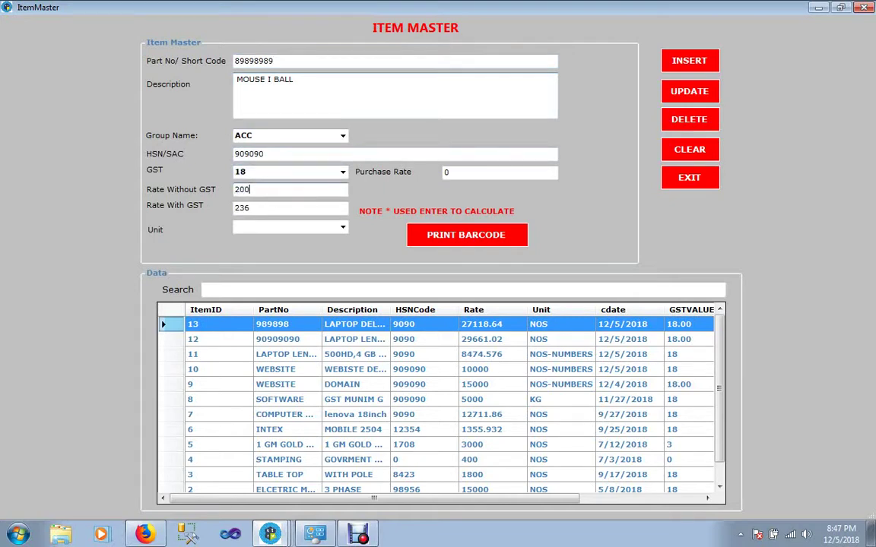
key("Tab")
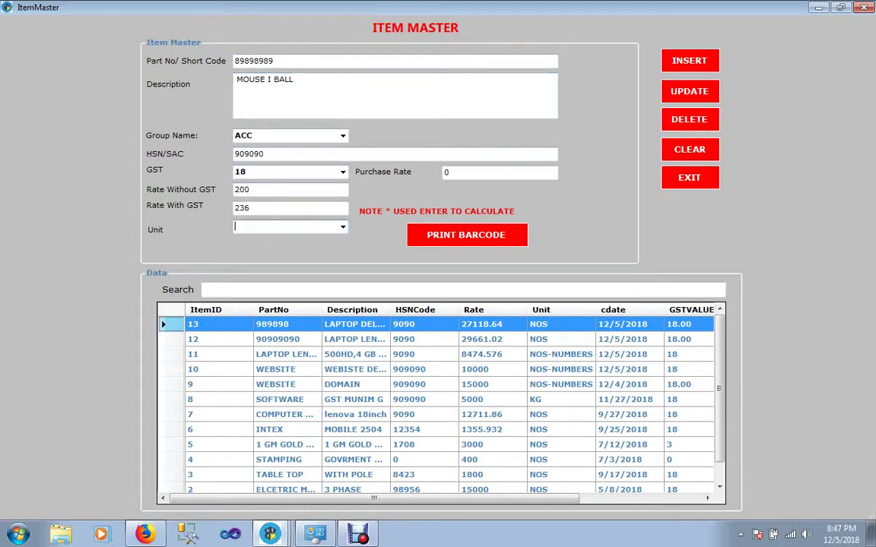
type("NOS")
key("Down")
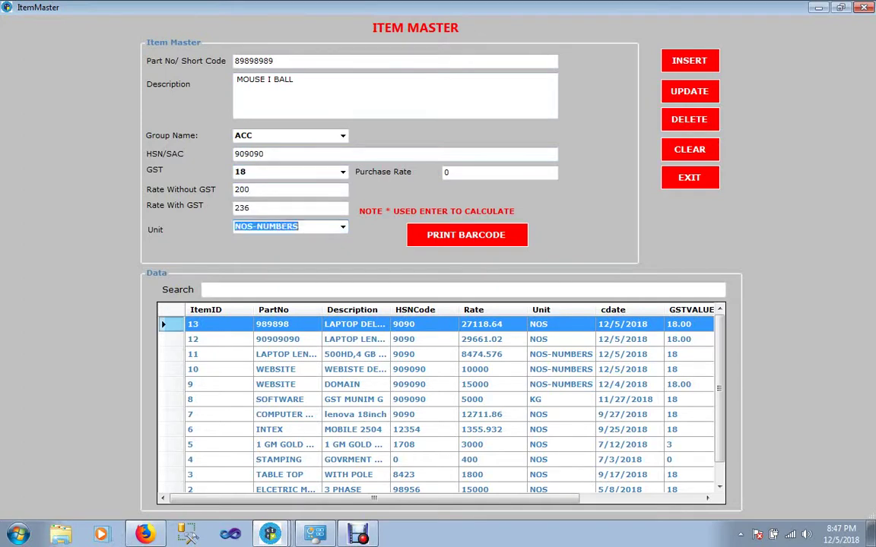
key("End")
key("BackSpace")
key("BackSpace")
key("BackSpace")
key("BackSpace")
key("BackSpace")
key("BackSpace")
key("BackSpace")
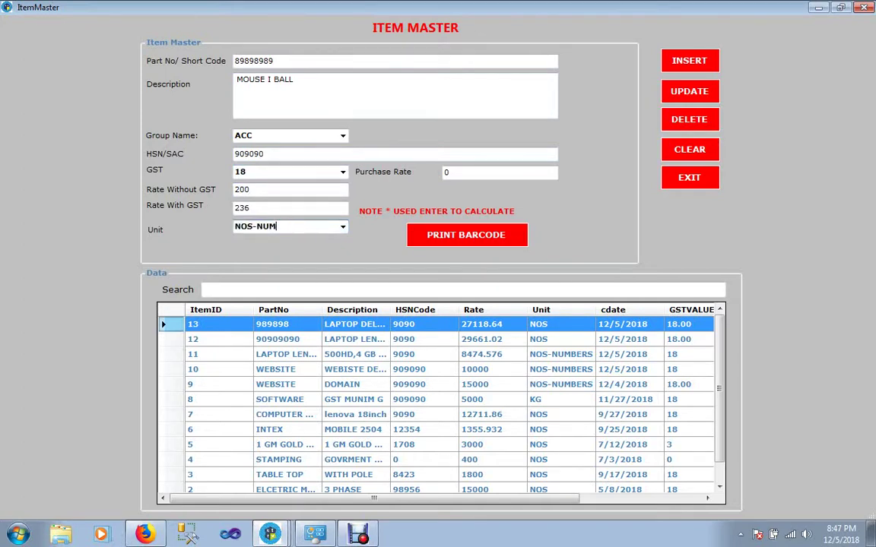
key("BackSpace")
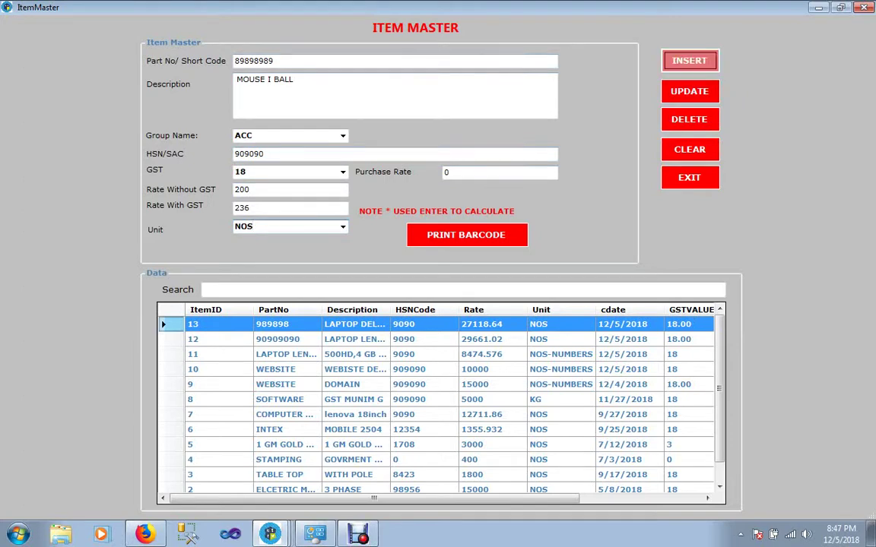
key("Return")
key("Return")
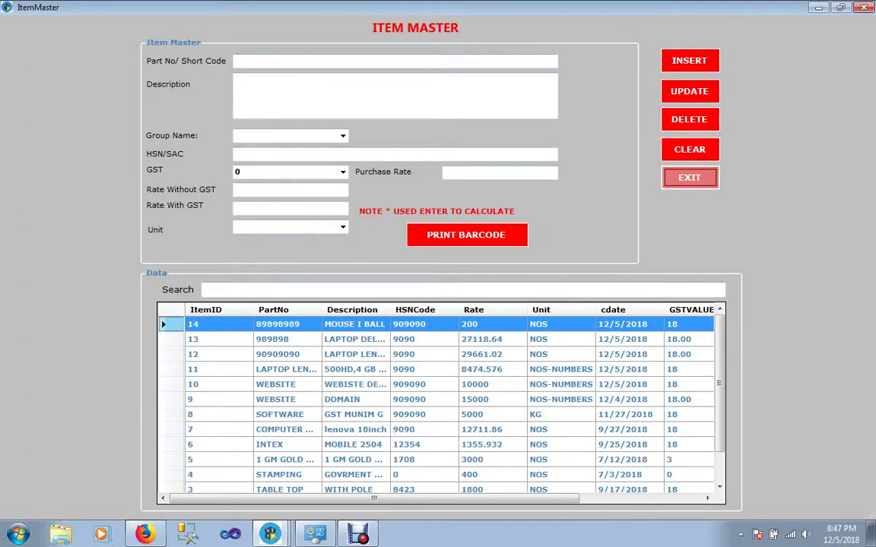
left_click(689, 177)
- Add MOUSE I BALL as the second invoice line and finish with no more items, totalling Rs. 32236
key("BackSpace")
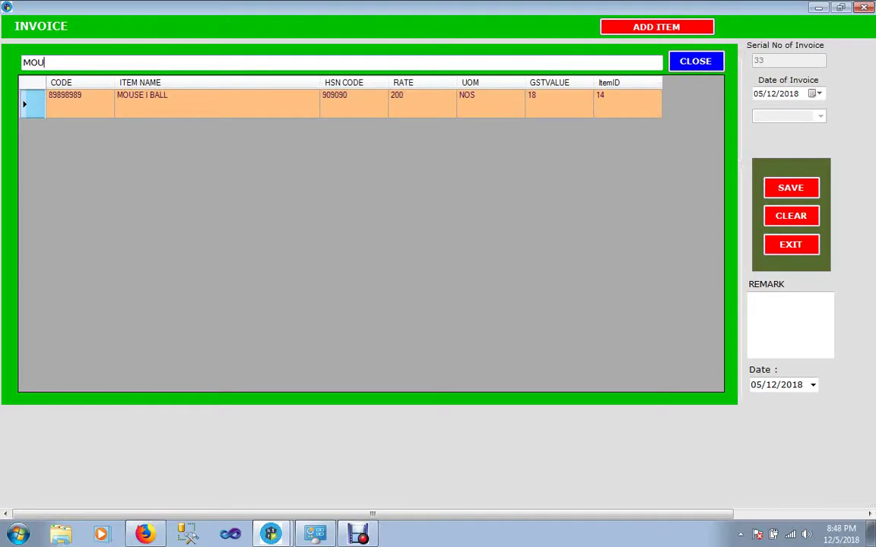
left_click(80, 104)
key("Return")
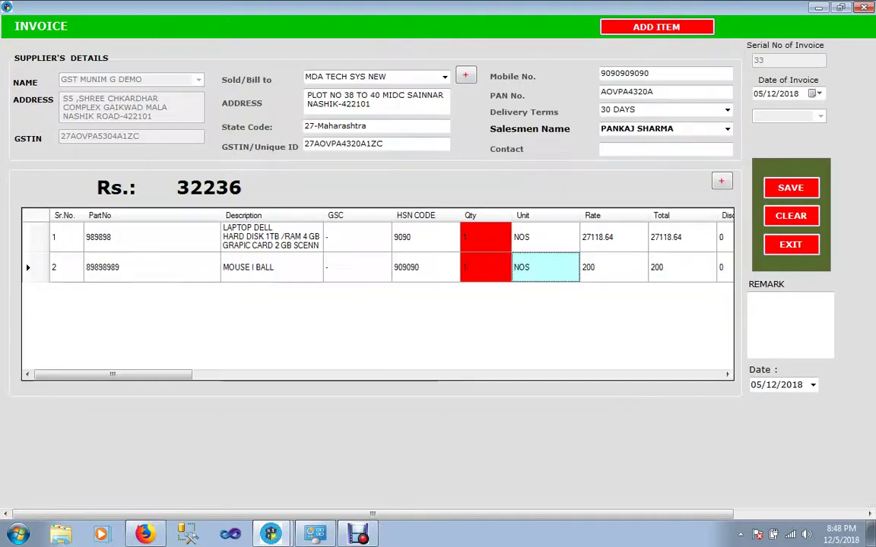
key("Tab")
key("Tab")
key("Tab")
key("Tab")
key("Tab")
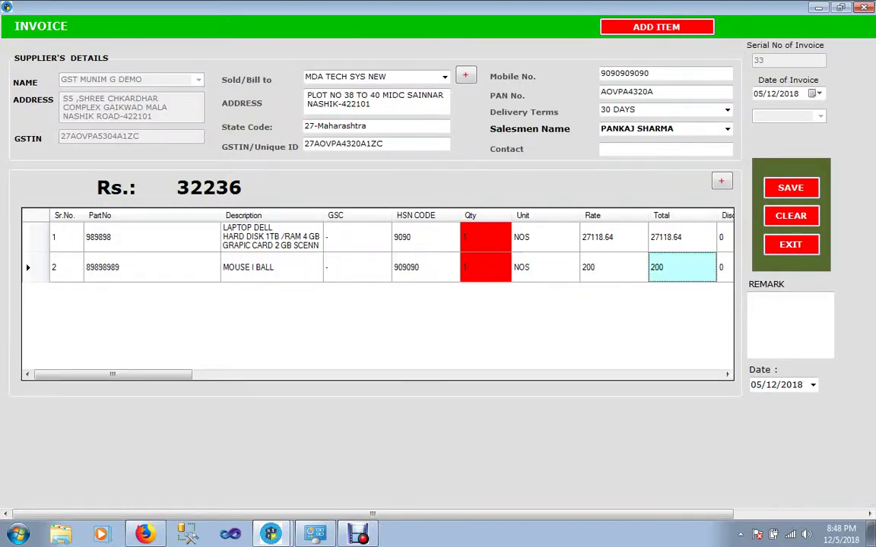
key("Tab")
key("Tab")
key("Tab")
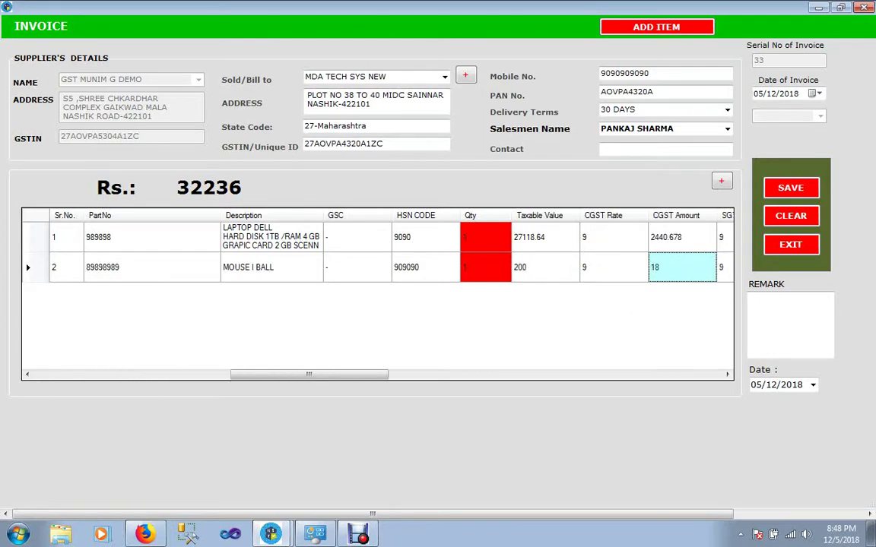
key("Tab")
key("Tab")
key("Tab")
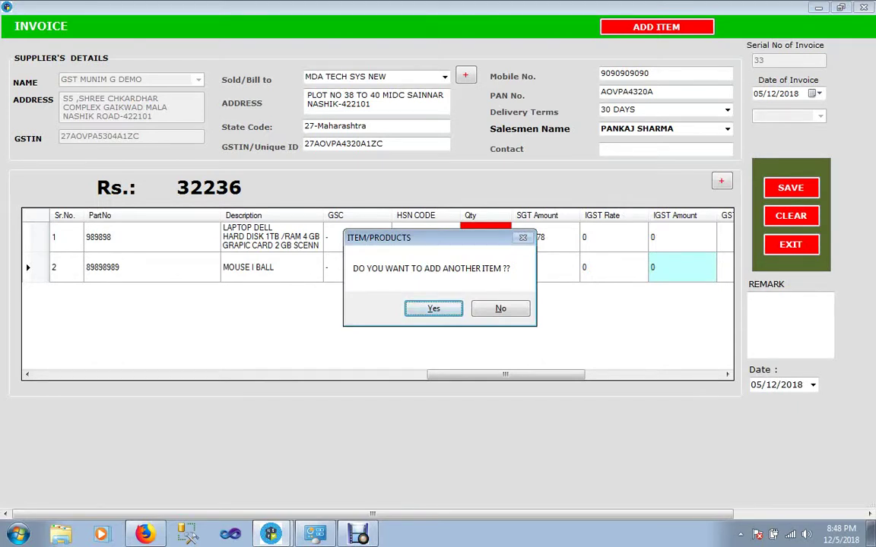
key("Tab")
key("Return")
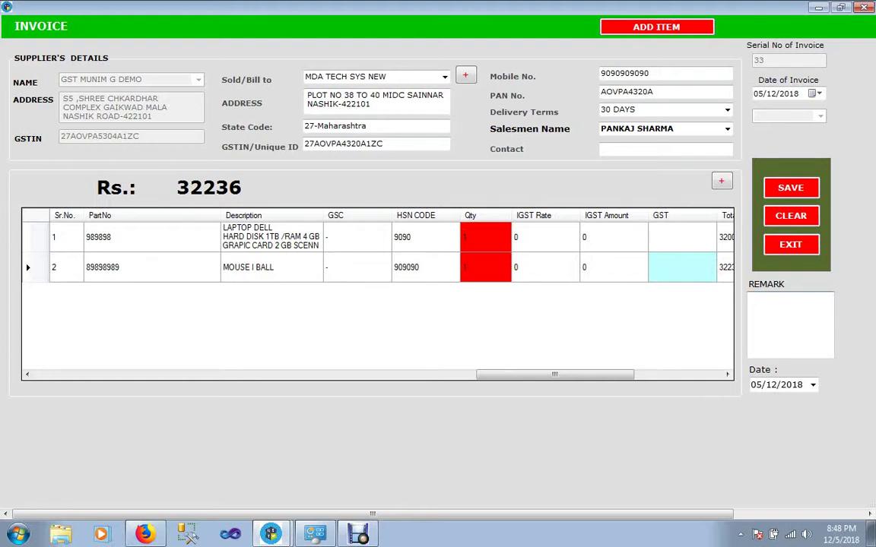
- Save invoice 33 with remark '10000 CASH PAIED OTHER GOES FINANCE' and accept printing
type("10000 CASH PAIED OT")
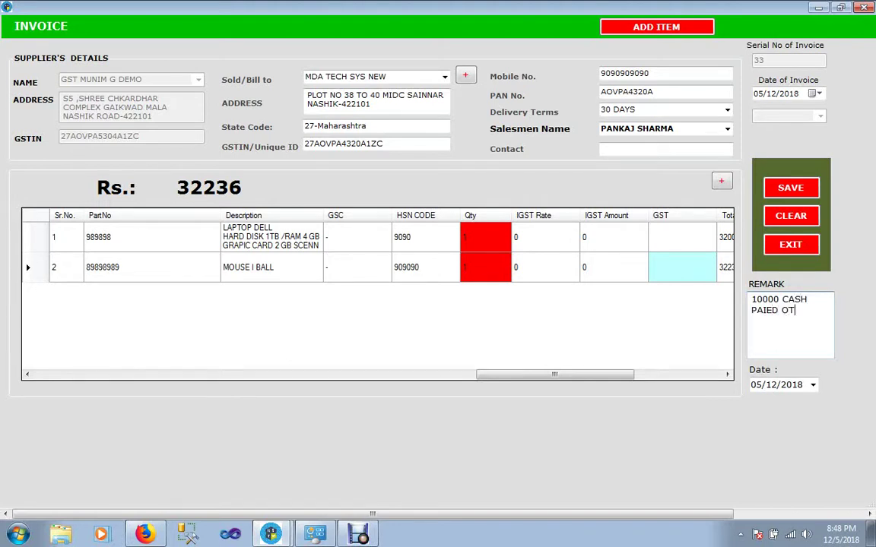
type("HER GOES FINANCE")
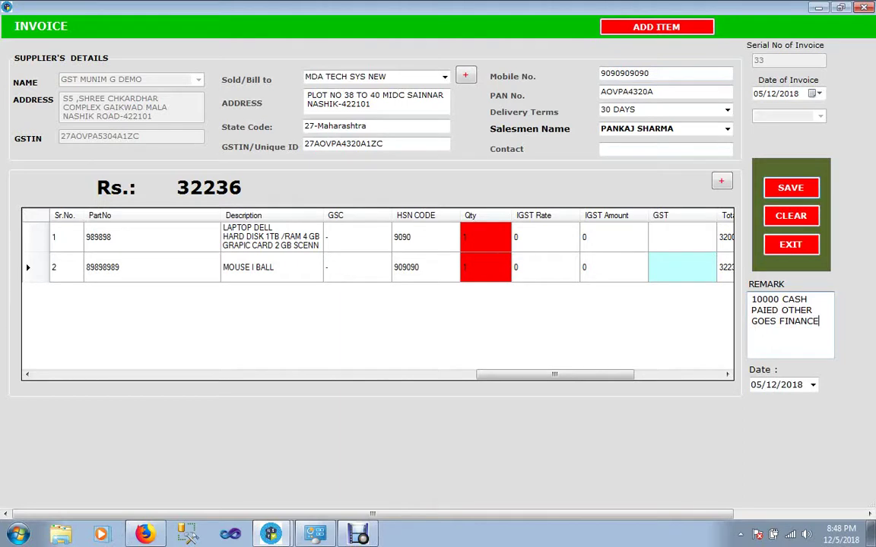
key("Tab")
key("Return")
key("Return")
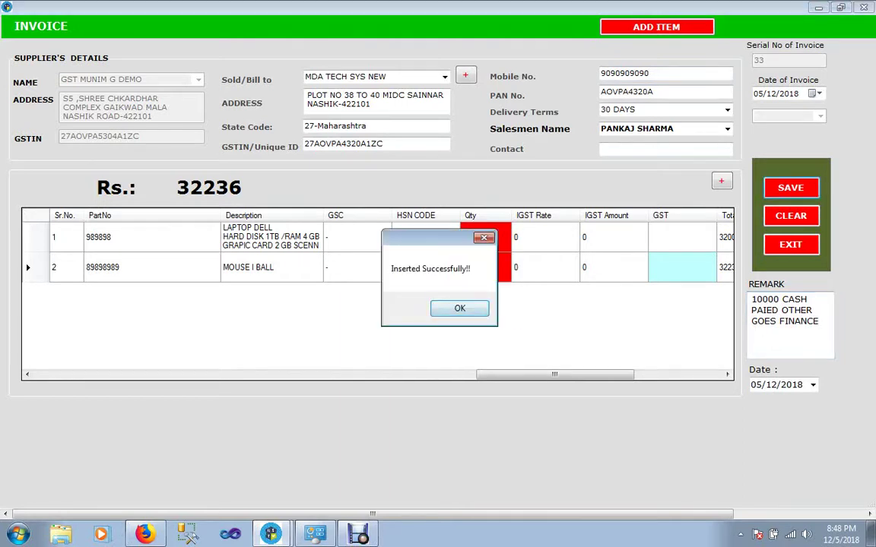
key("Return")
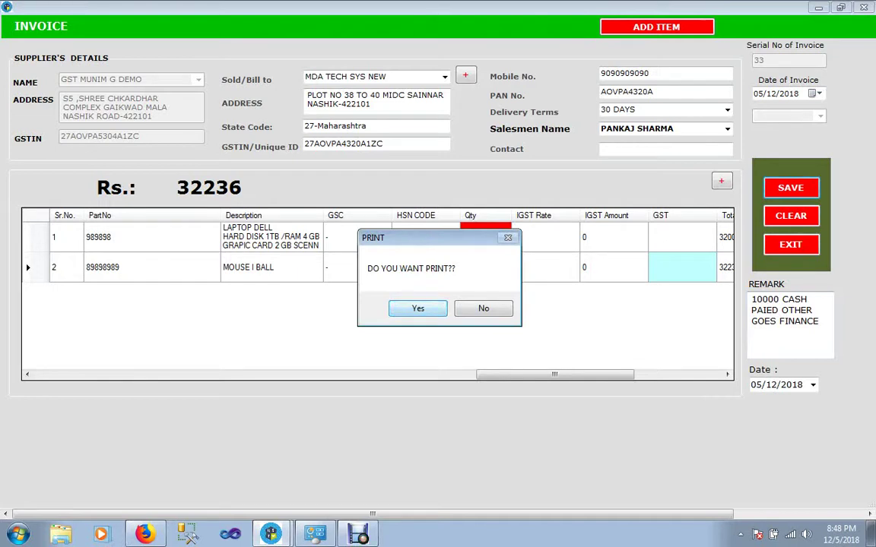
key("Return")
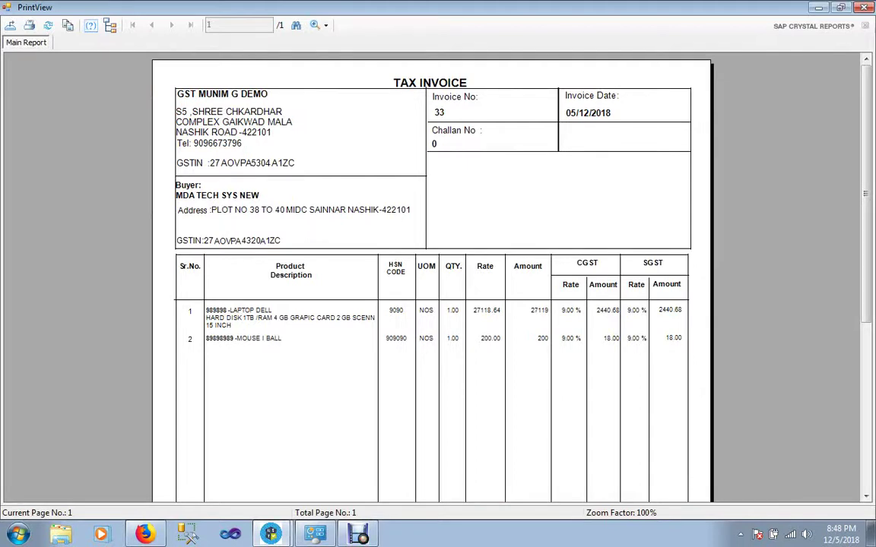
- Review the seller details, invoice 33 dated 05/12/2018, and buyer MDA TECH SYS NEW
left_click(222, 94)
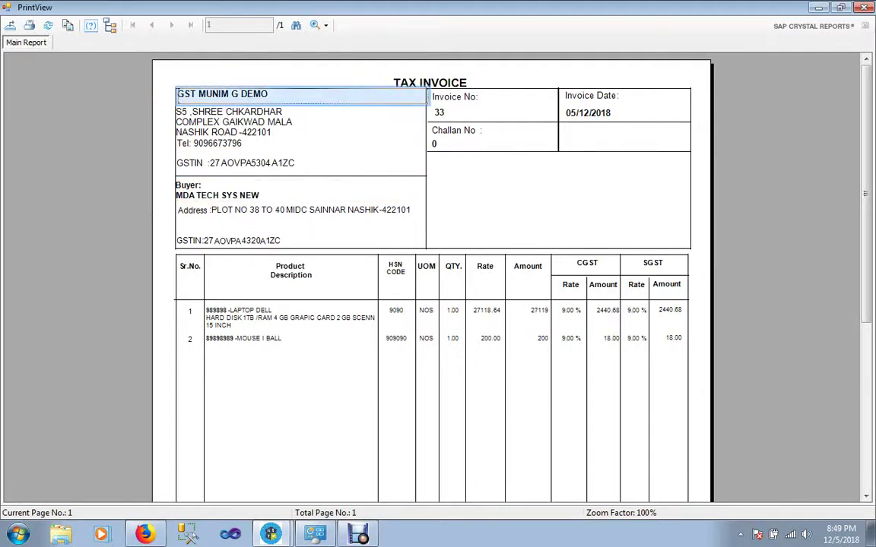
left_click(300, 127)
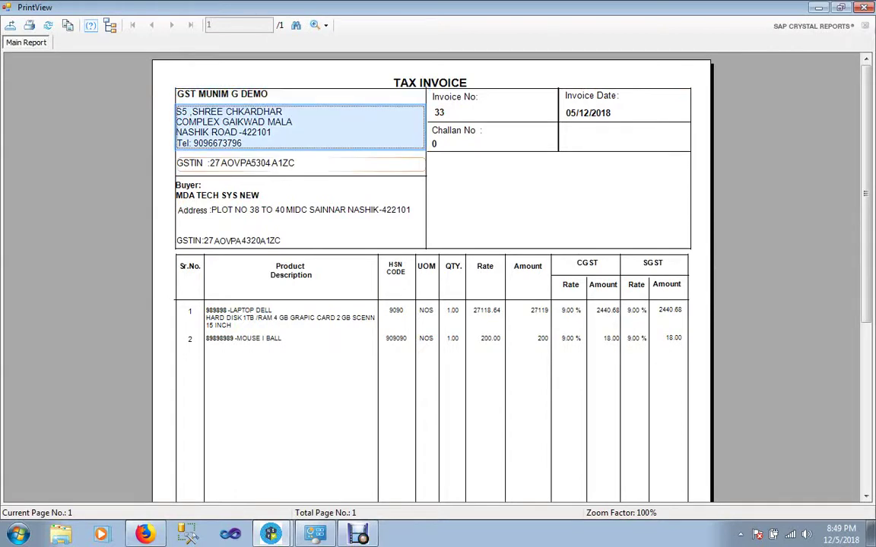
left_click(300, 162)
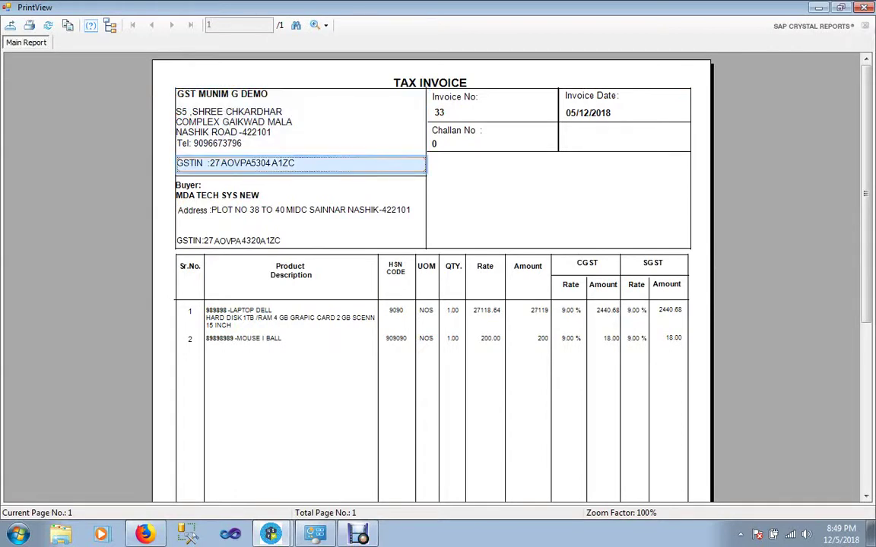
left_click(487, 112)
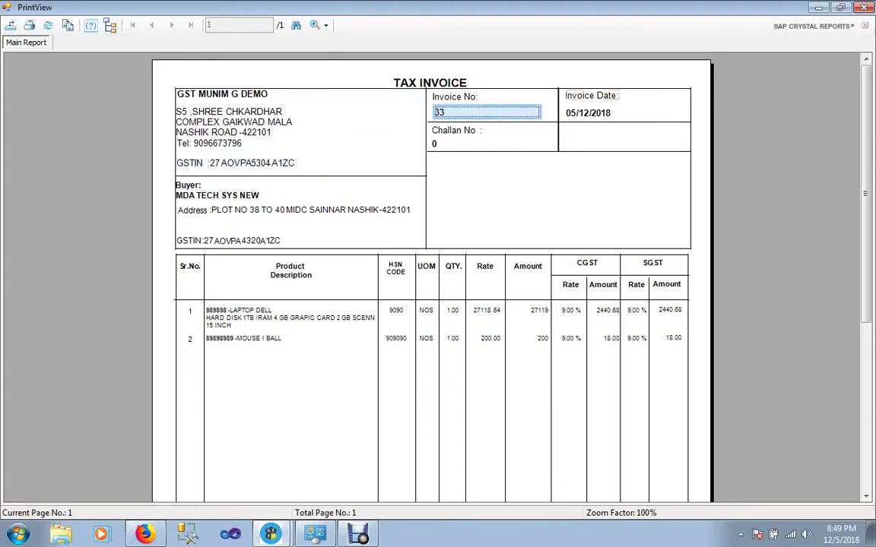
left_click(590, 95)
left_click(587, 112)
left_click(301, 190)
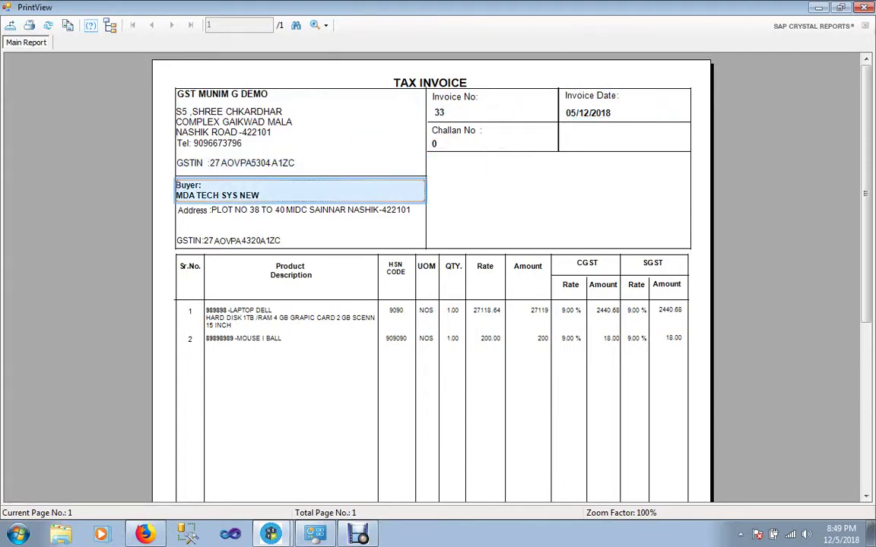
left_click(298, 216)
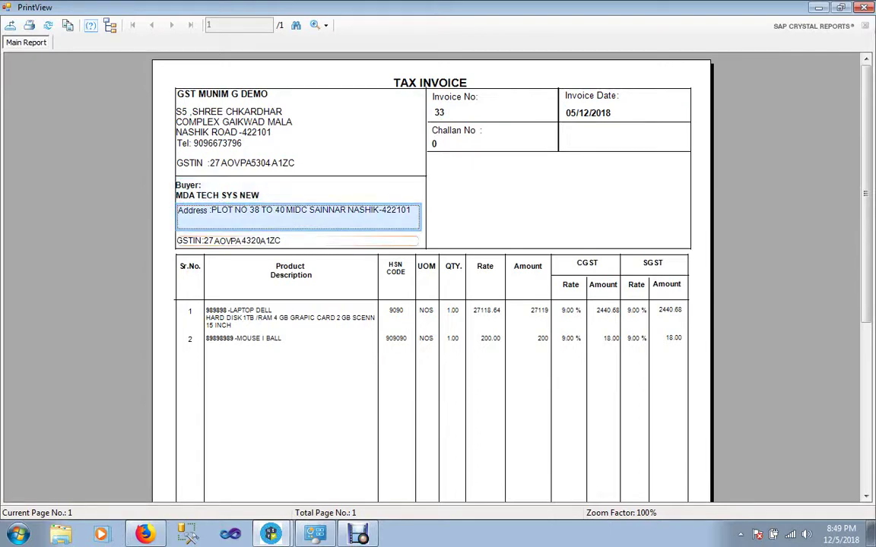
left_click(296, 240)
scroll(289, 316, "down", 3)
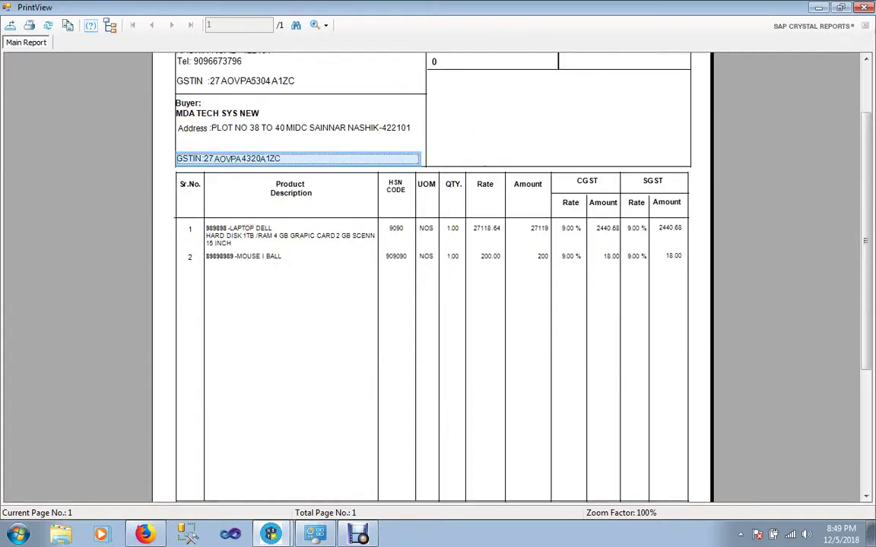
left_click(289, 235)
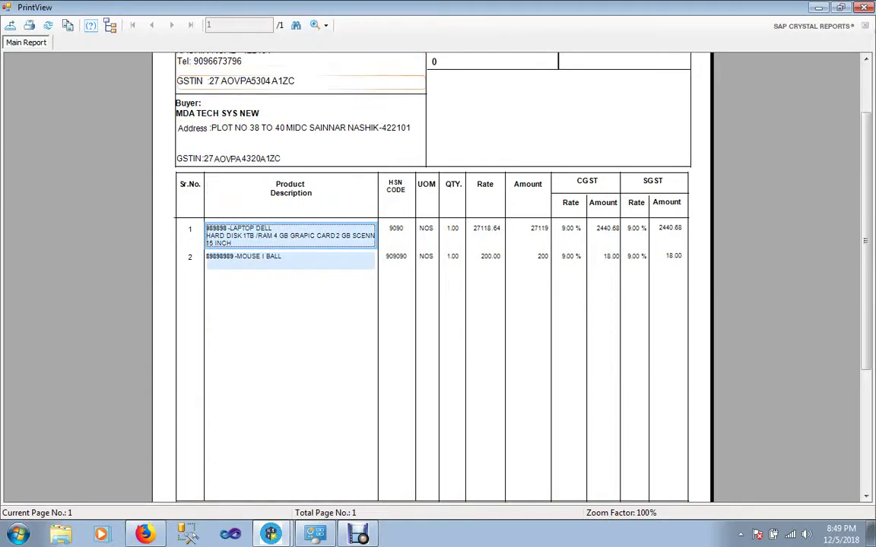
- Zoom the preview to 150% and check line rates, quantities and CGST/SGST rates
left_click(315, 25)
left_click(340, 118)
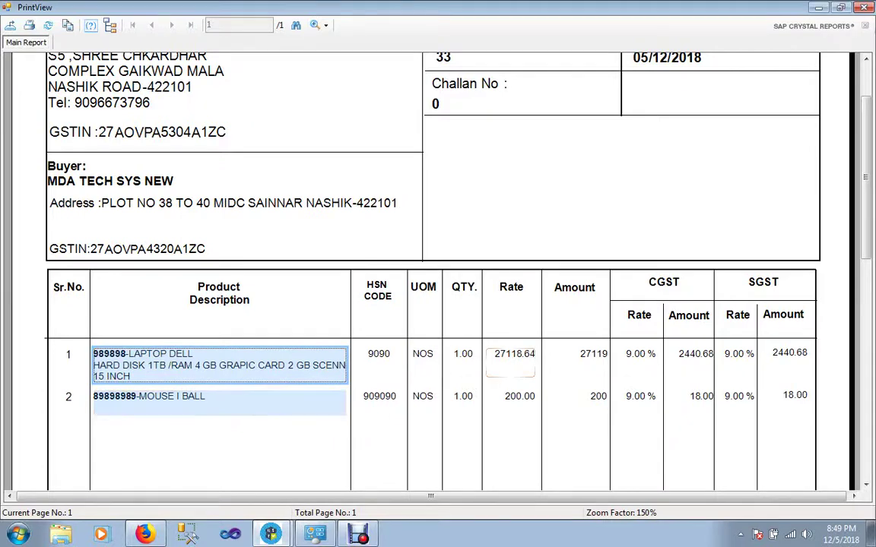
left_click(509, 403)
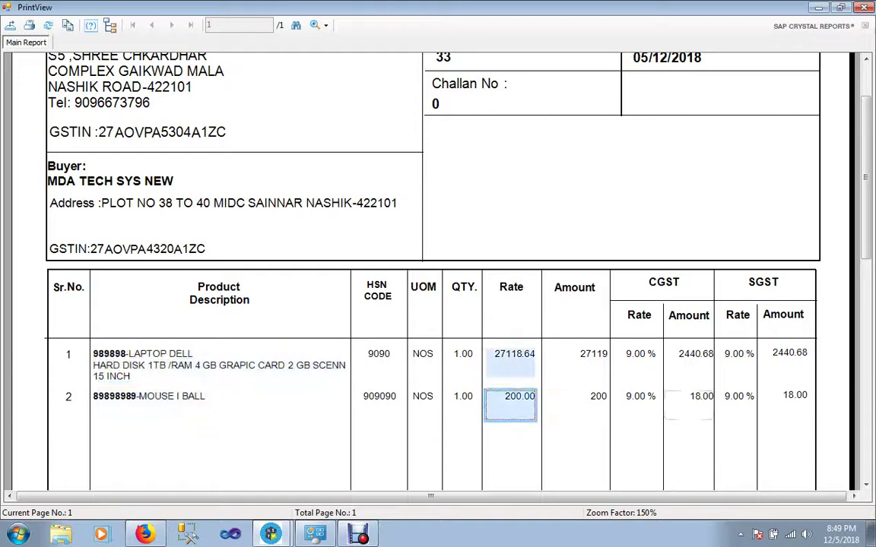
left_click(463, 363)
left_click(463, 405)
left_click(463, 363)
left_click(463, 405)
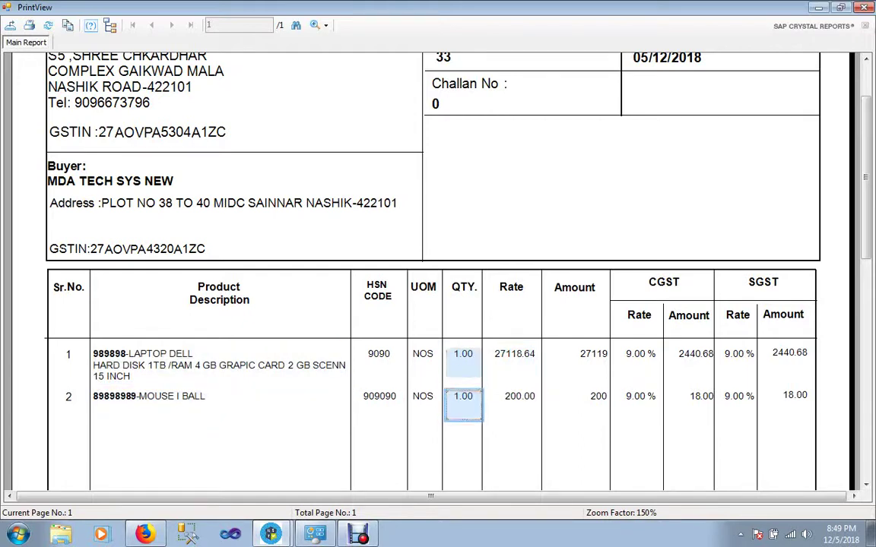
left_click(640, 363)
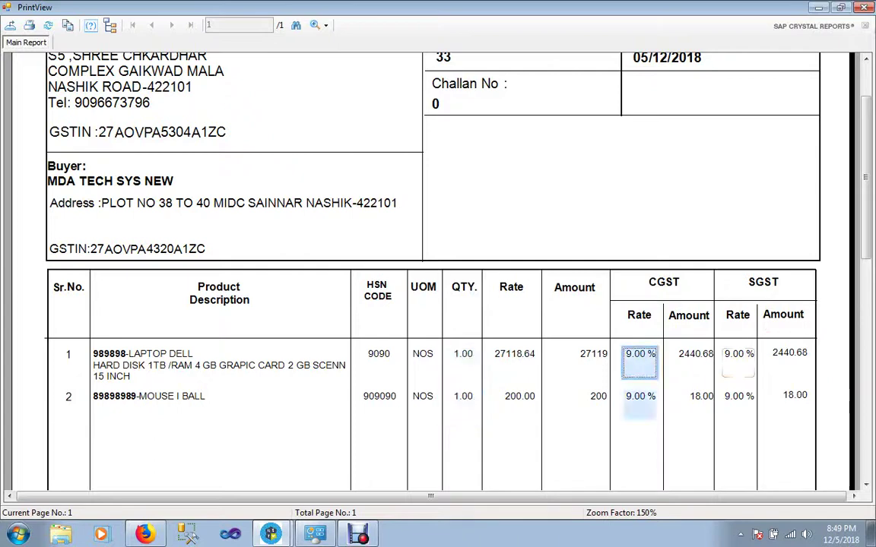
left_click(738, 364)
scroll(737, 364, "down", 5)
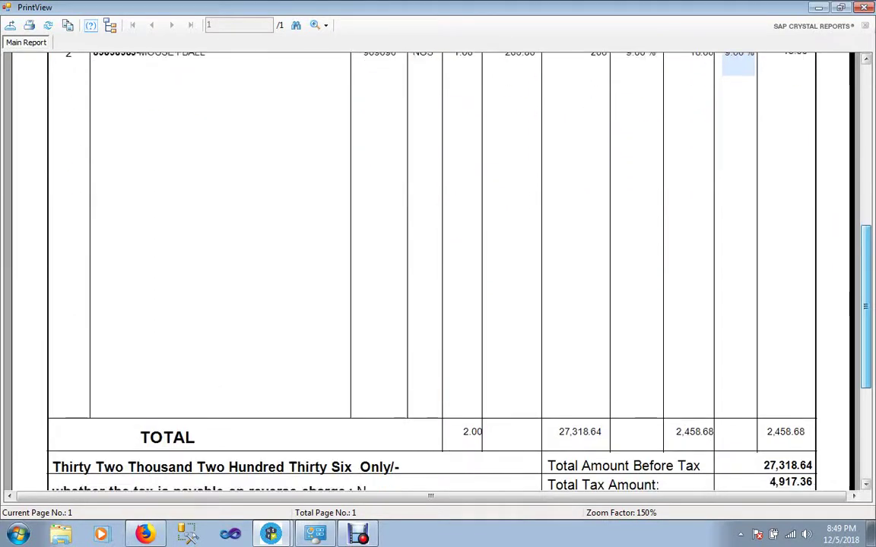
left_click(689, 431)
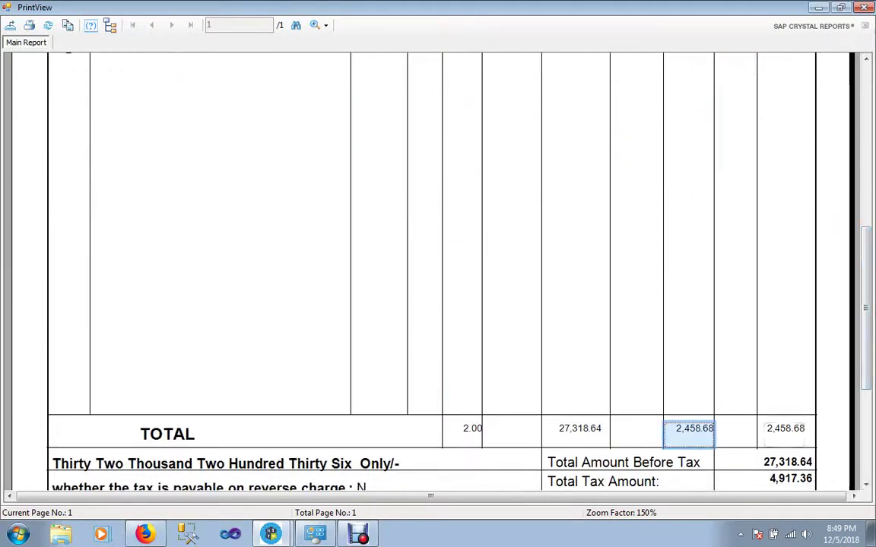
left_click(785, 431)
left_click(571, 431)
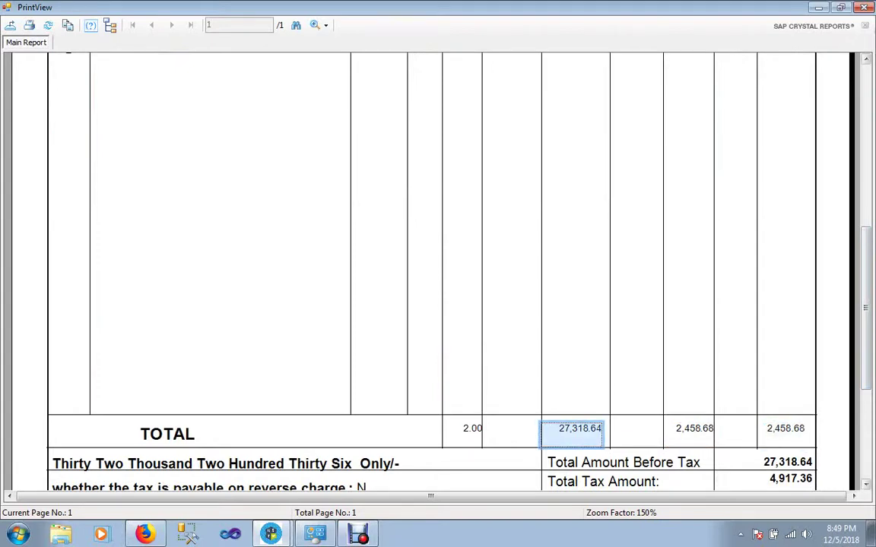
scroll(571, 431, "down", 3)
left_click(766, 318)
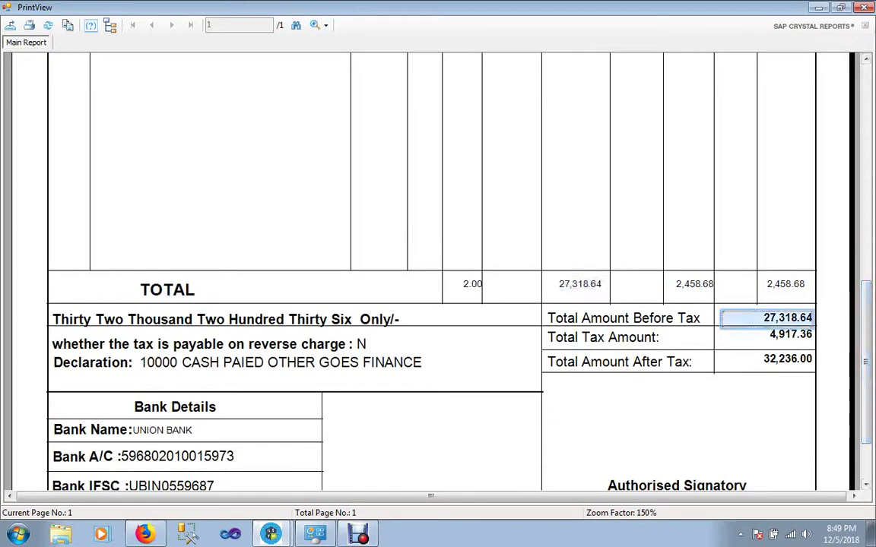
left_click(603, 338)
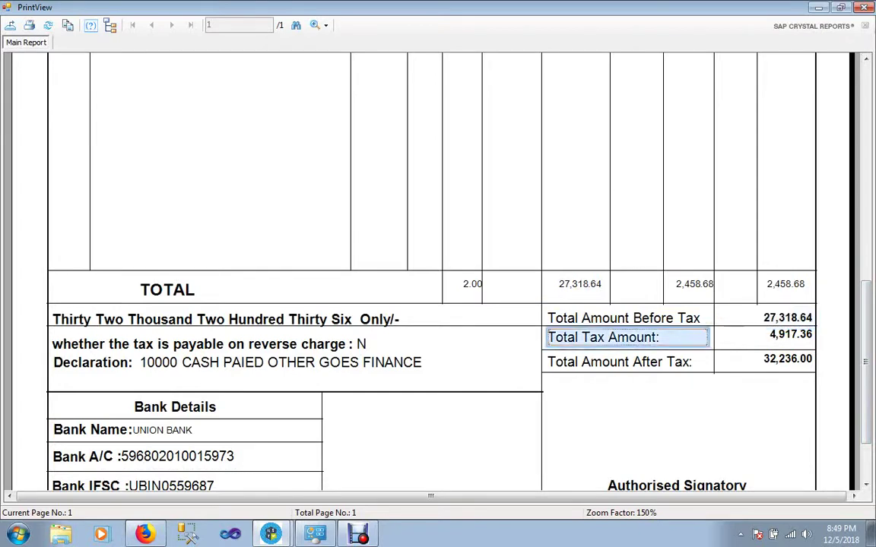
left_click(688, 287)
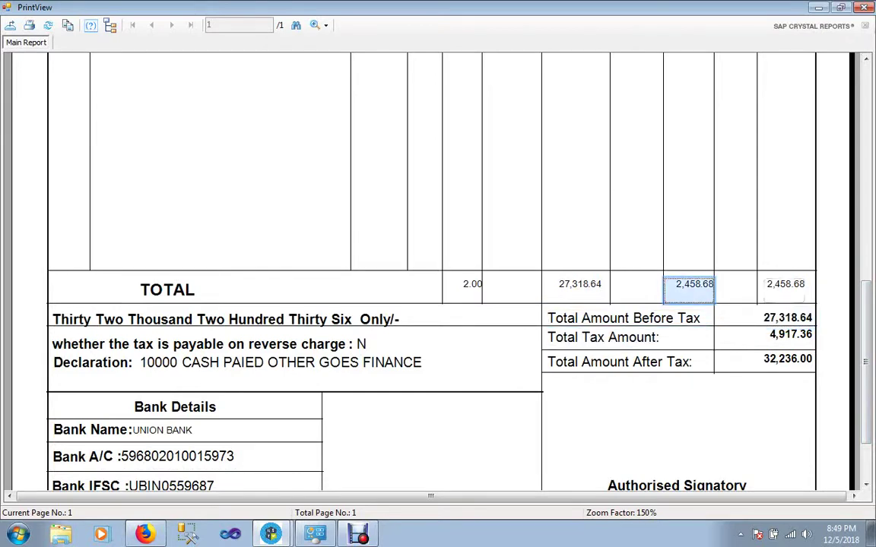
left_click(766, 336)
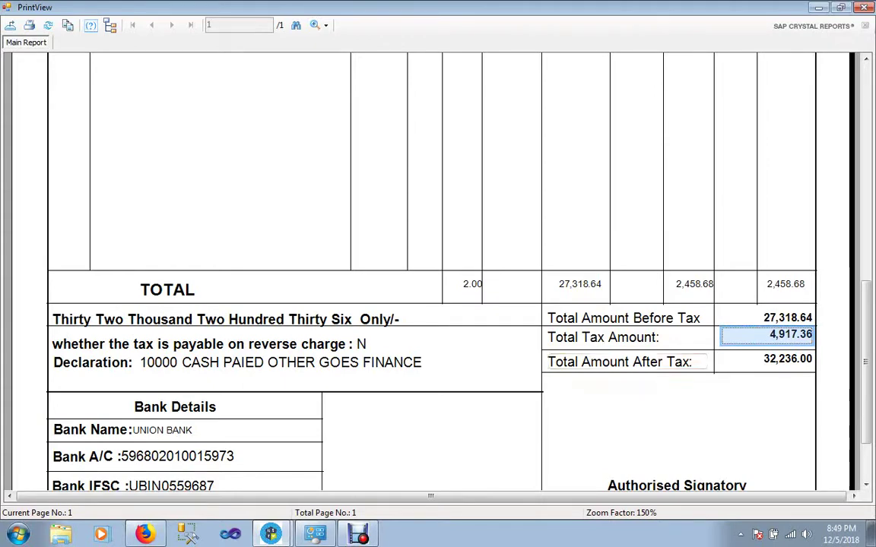
left_click(619, 362)
left_click(767, 359)
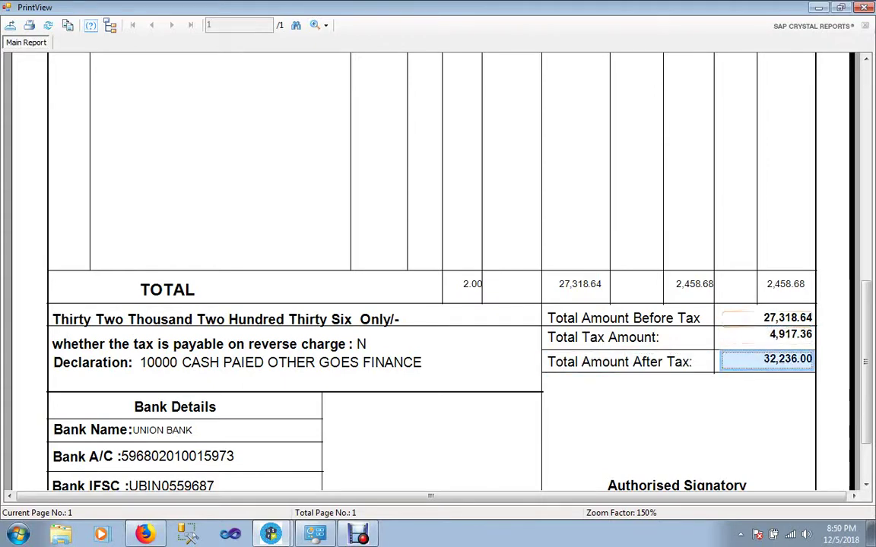
left_click(768, 317)
left_click(766, 335)
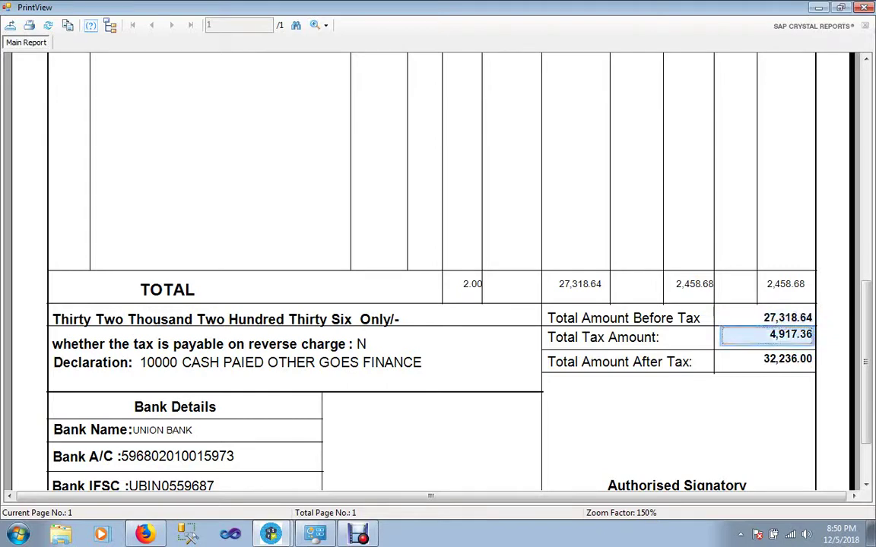
left_click(766, 359)
scroll(438, 304, "down", 2)
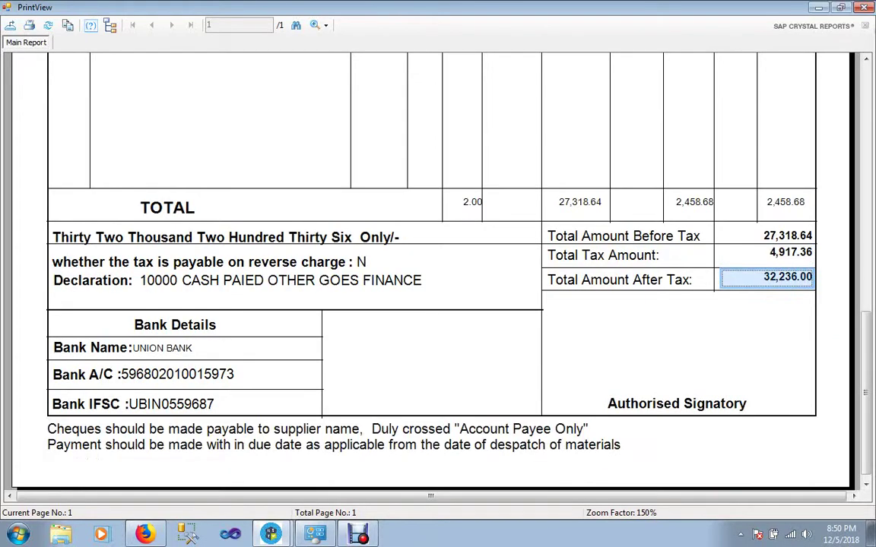
left_click(174, 325)
left_click(176, 348)
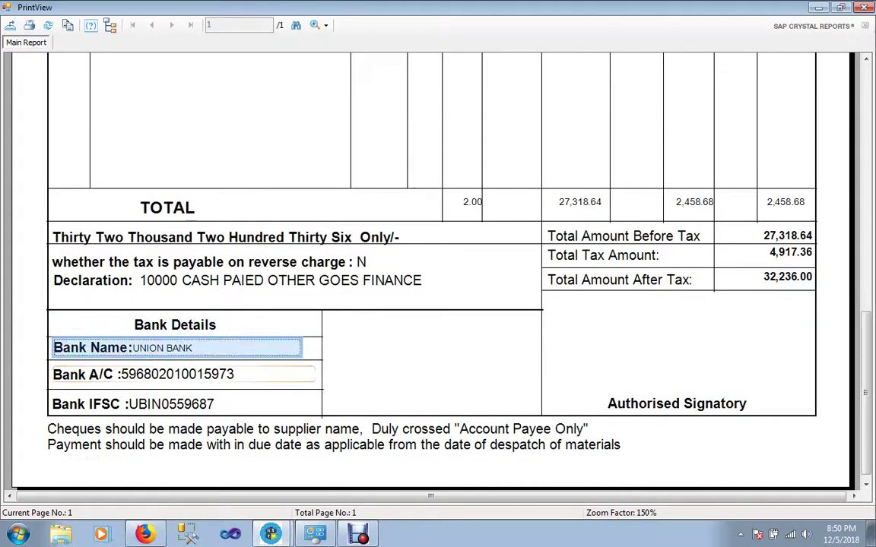
left_click(182, 374)
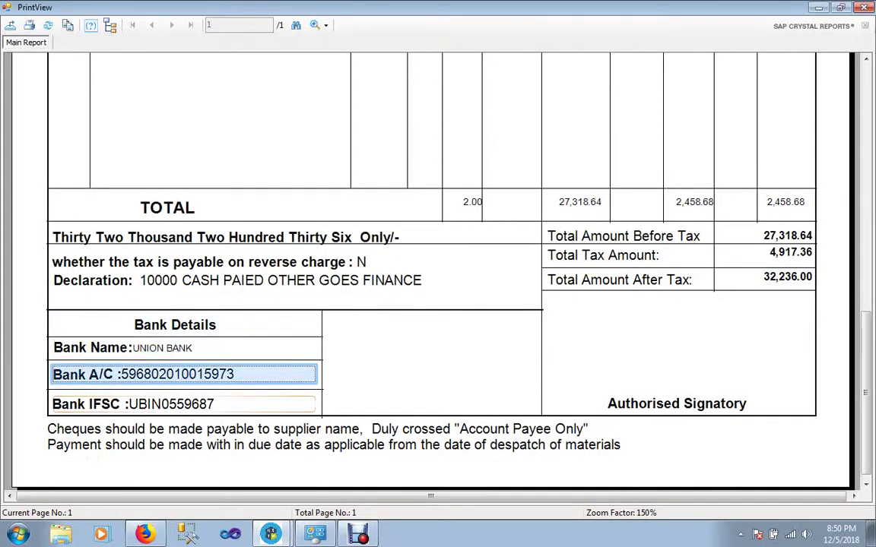
left_click(182, 403)
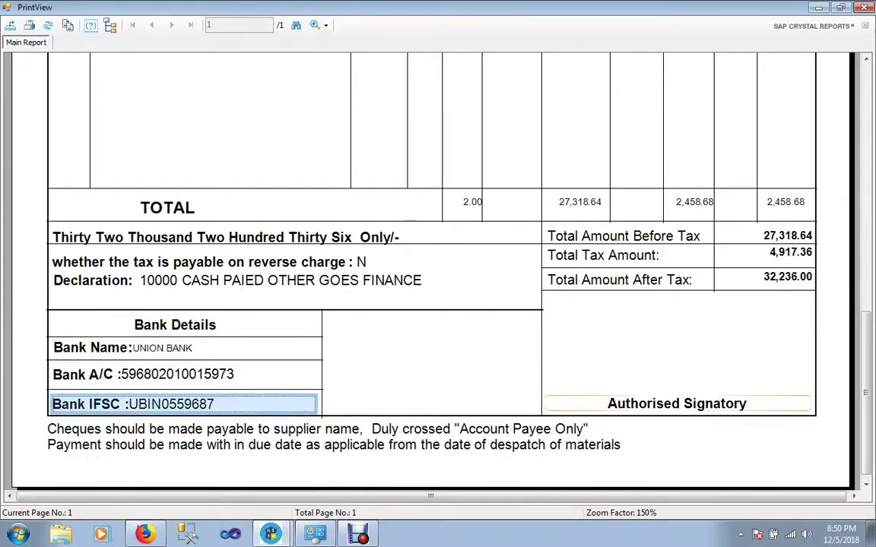
left_click(676, 404)
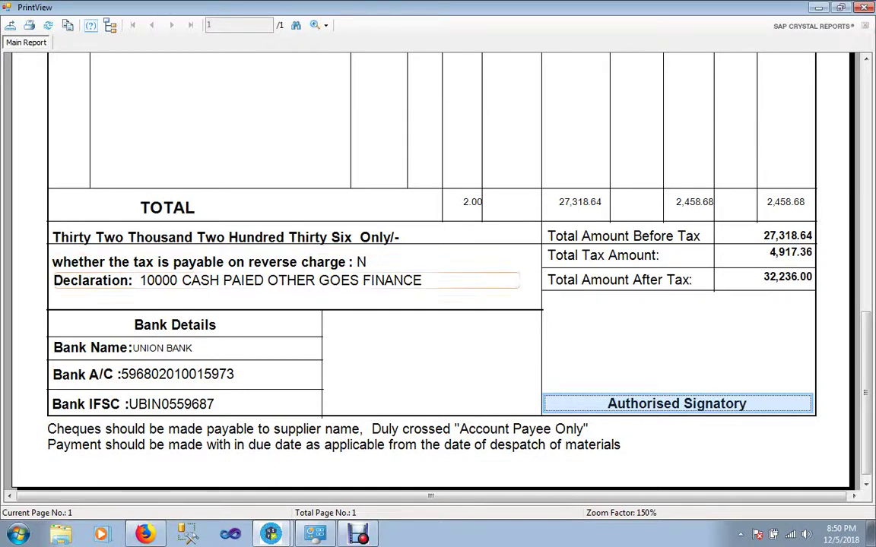
scroll(430, 274, "up", 10)
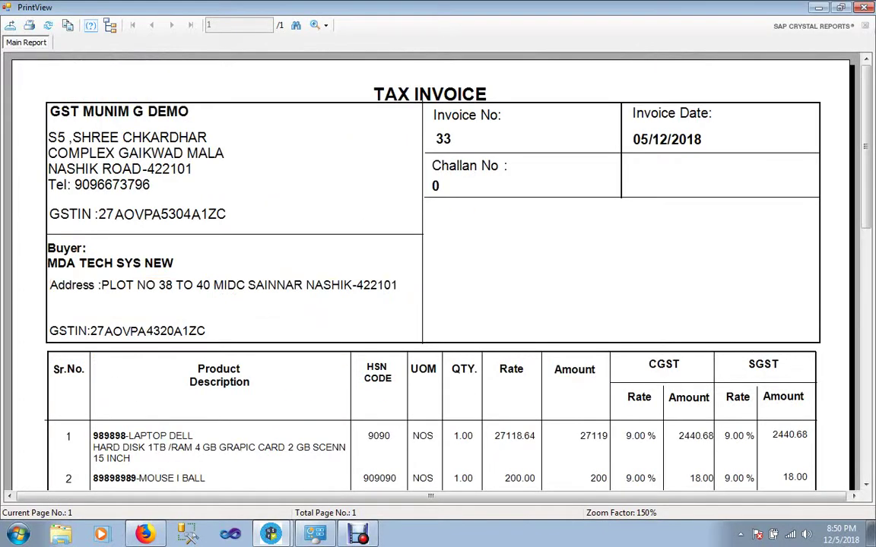
- Close the invoice preview and start a new reverse-charge sales invoice
key("alt+F4")
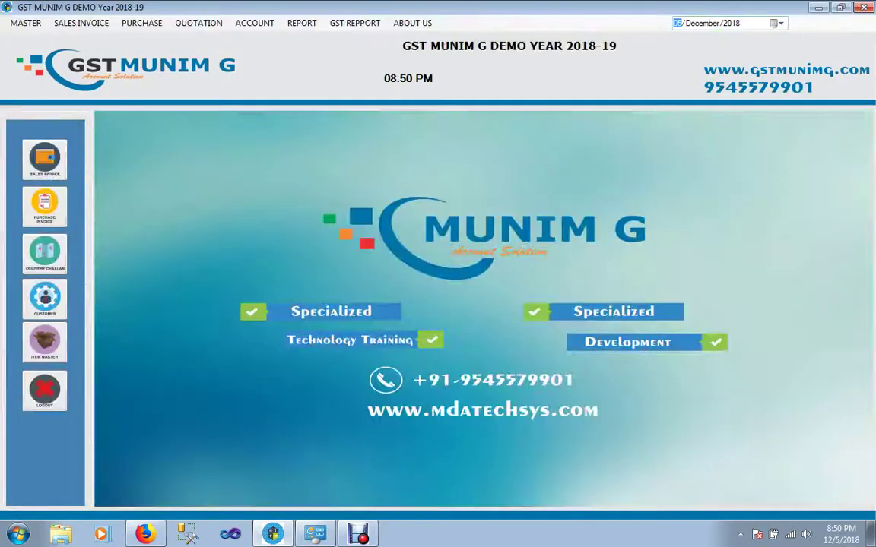
left_click(81, 23)
mouse_move(80, 38)
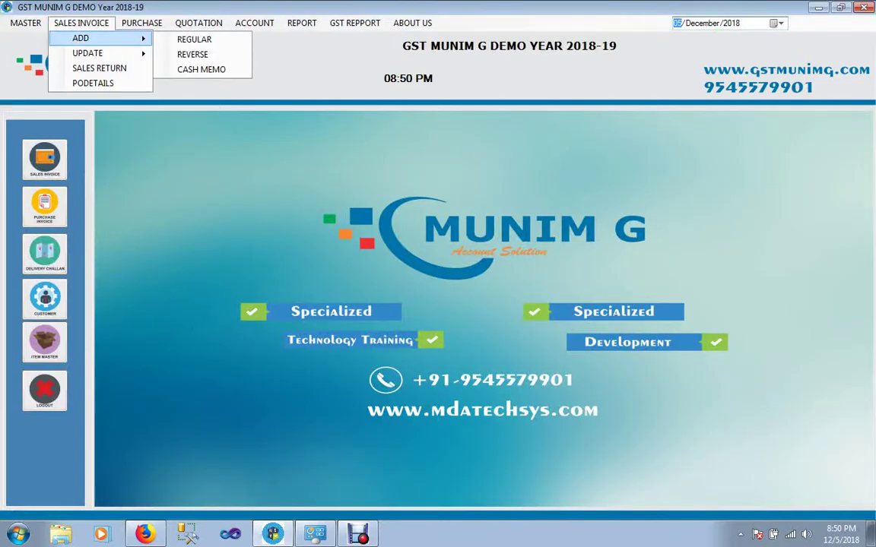
left_click(192, 54)
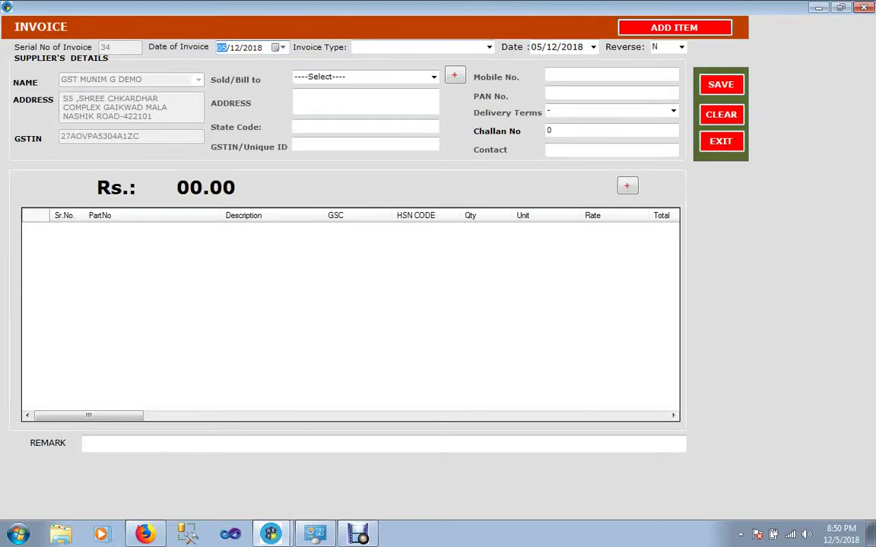
- Set the invoice type to Regular with reverse charge Y
left_click(489, 48)
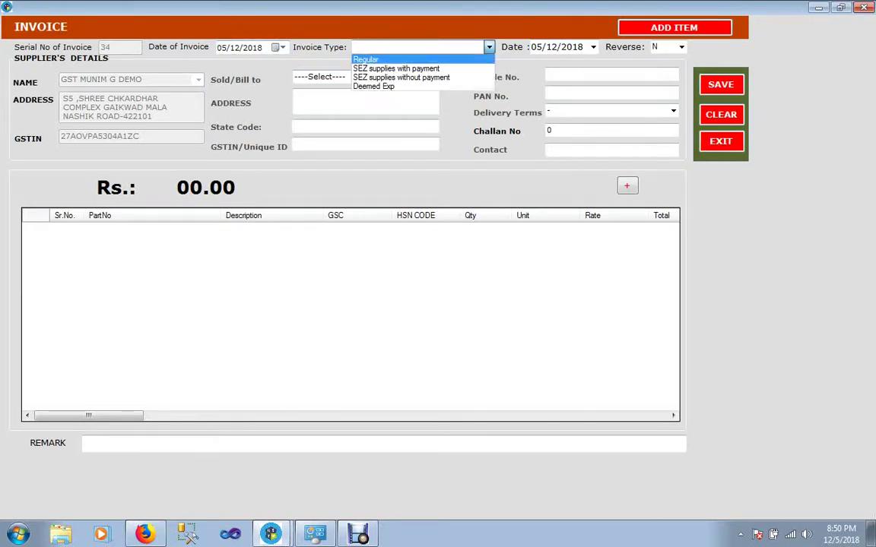
left_click(366, 59)
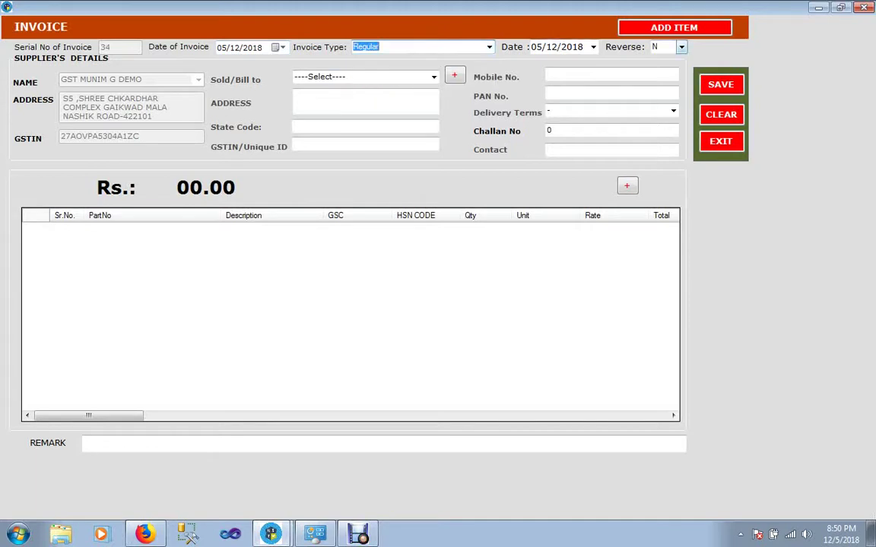
left_click(681, 47)
left_click(653, 58)
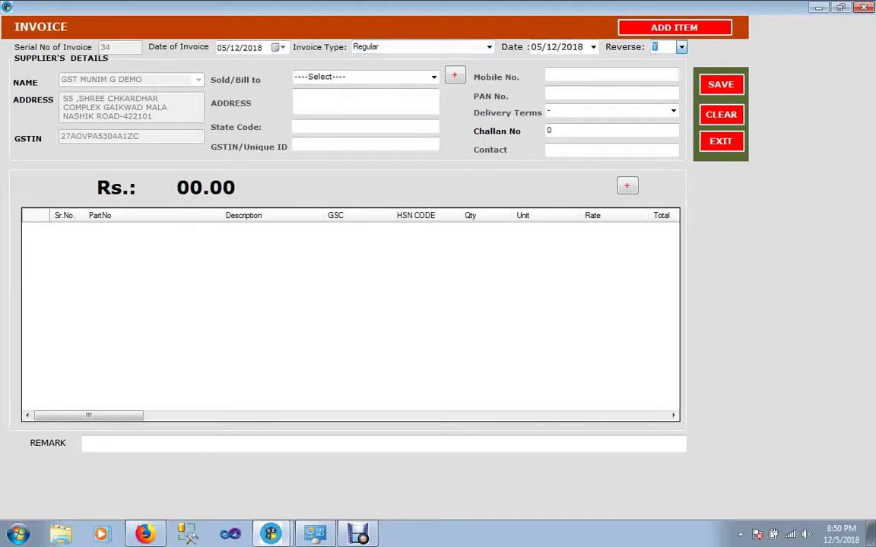
- Bill the invoice to MDA TECH SYS NEW and bring up the item list
left_click(433, 76)
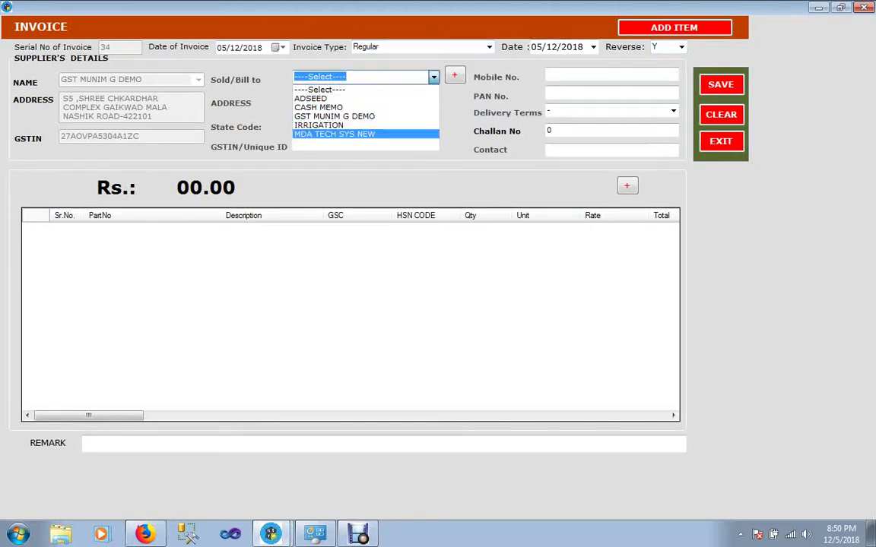
left_click(335, 134)
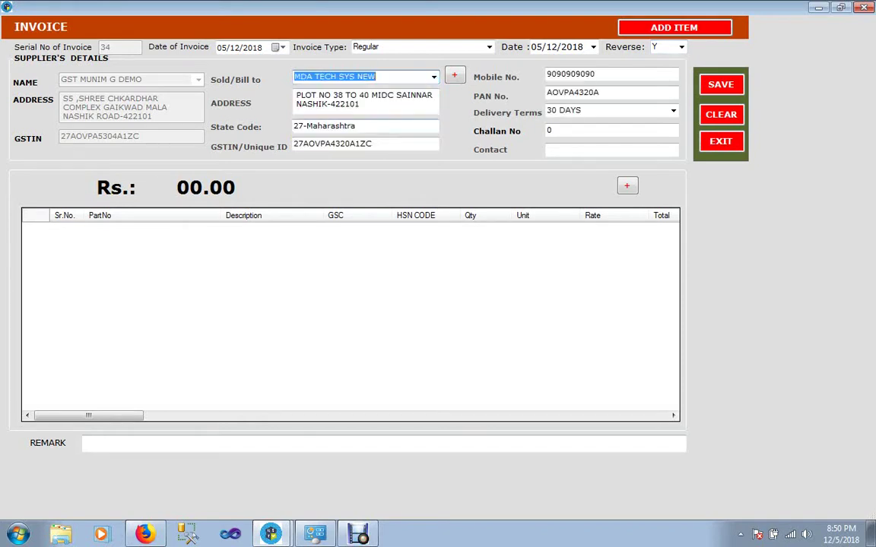
key("Tab")
key("Tab")
key("Tab")
key("Tab")
key("Tab")
key("Tab")
key("Tab")
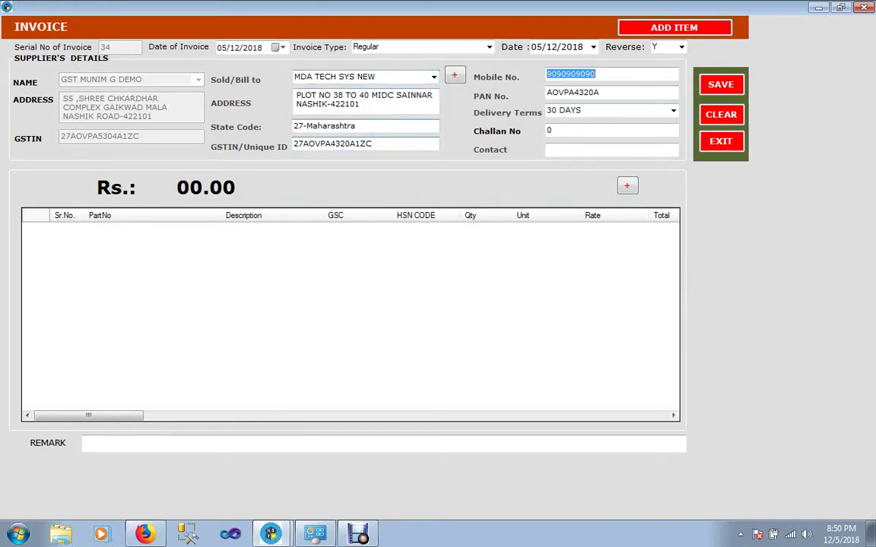
key("Tab")
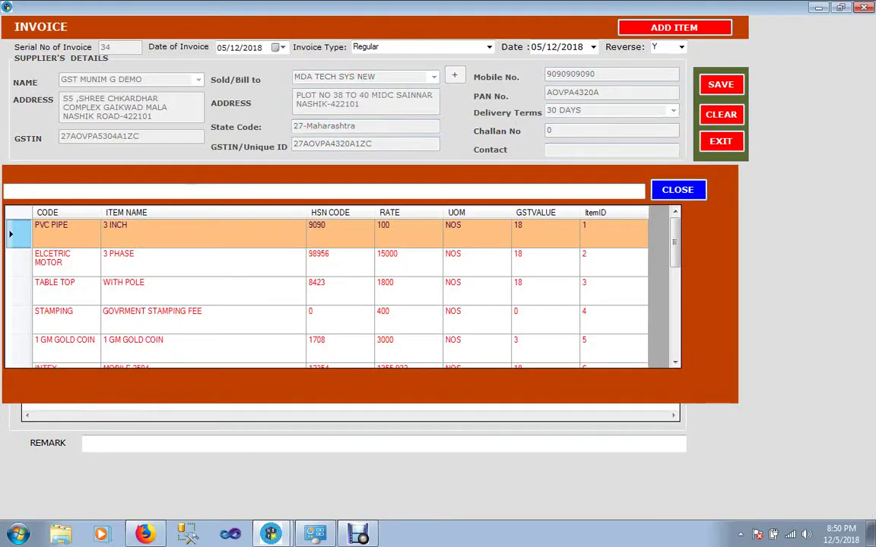
- Add LAPTOP DELL via a DELL search, then delete that line from the grid
type("DELL")
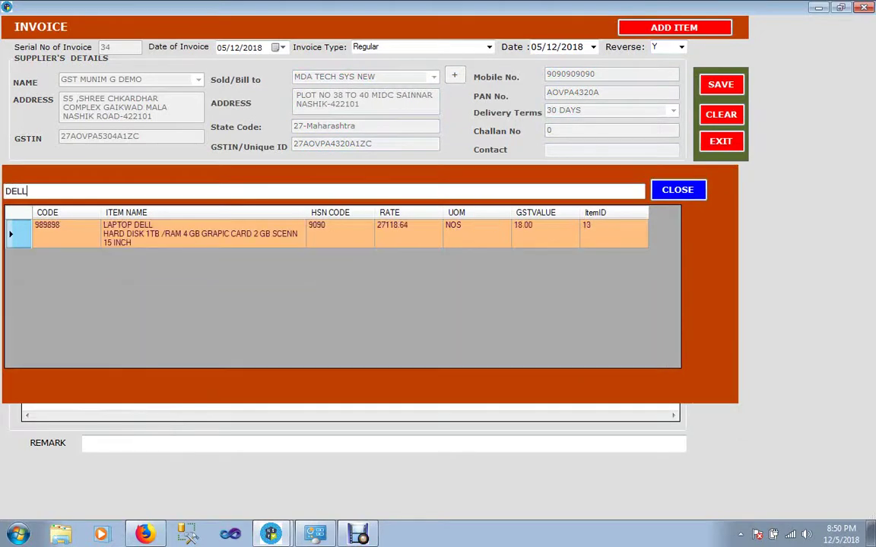
key("Return")
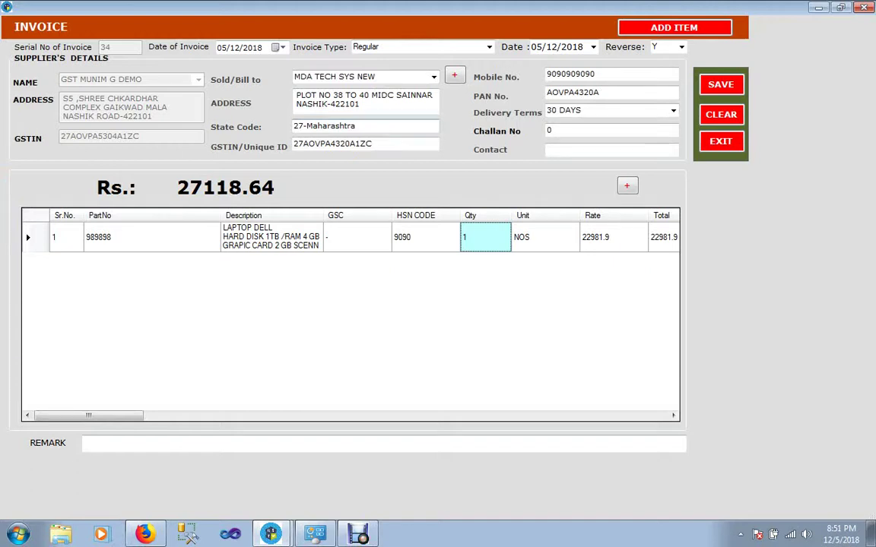
left_click(613, 238)
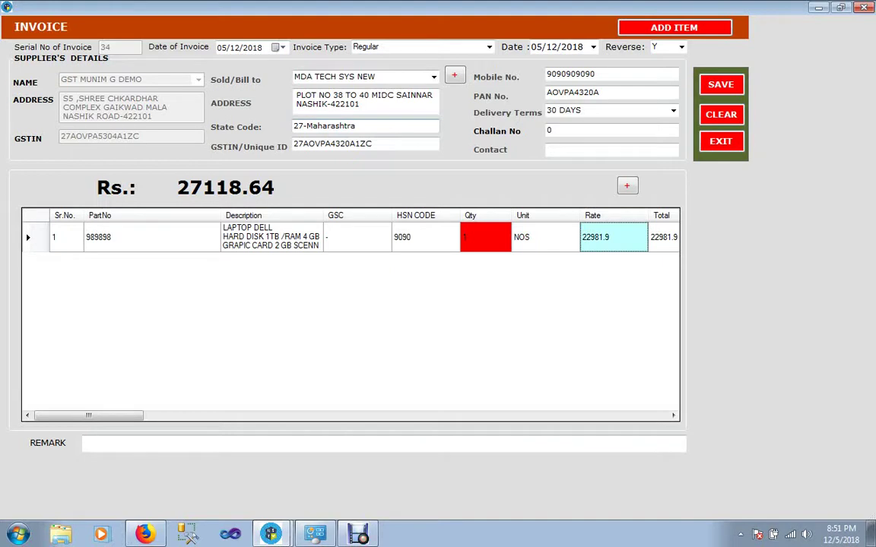
left_click(28, 237)
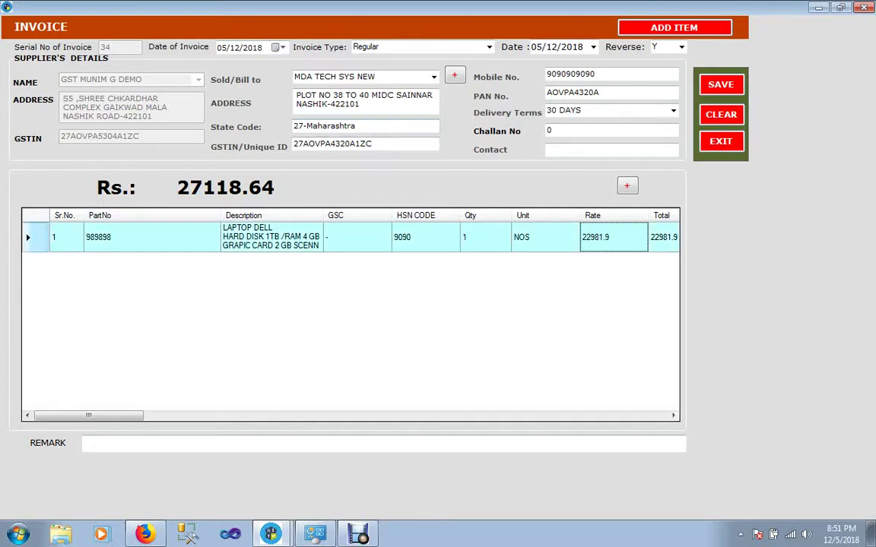
key("Delete")
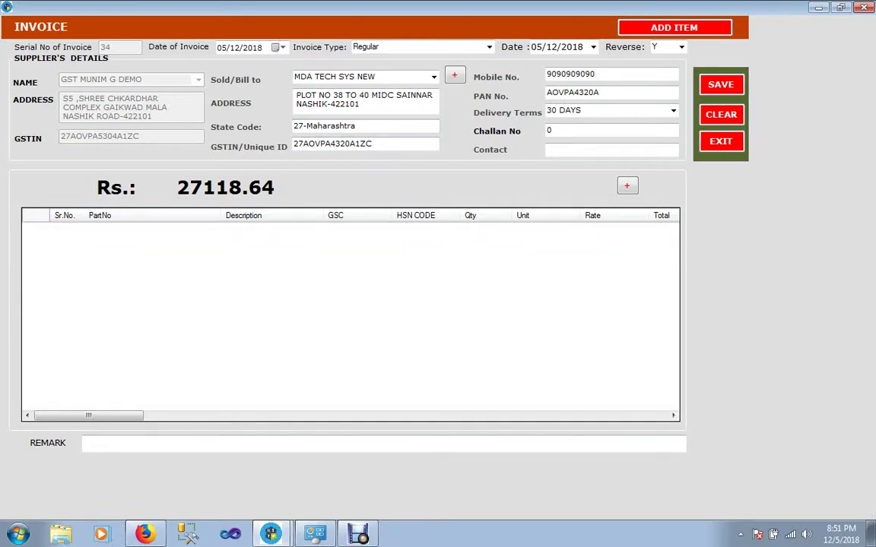
- Search LEN, add COMPUTER MONITOR at rate 1000, and save the bill
type("1")
key("Return")
type("LEN")
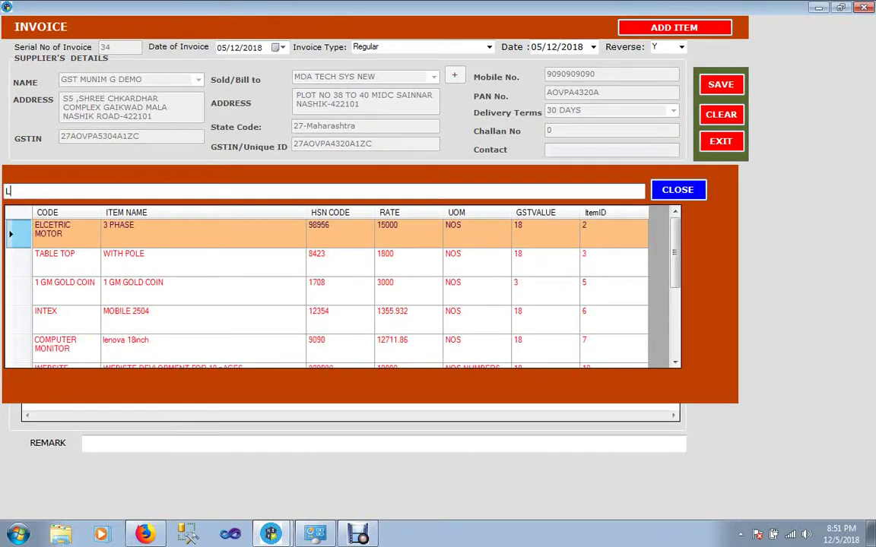
key("Right")
key("Right")
key("Right")
type("1000")
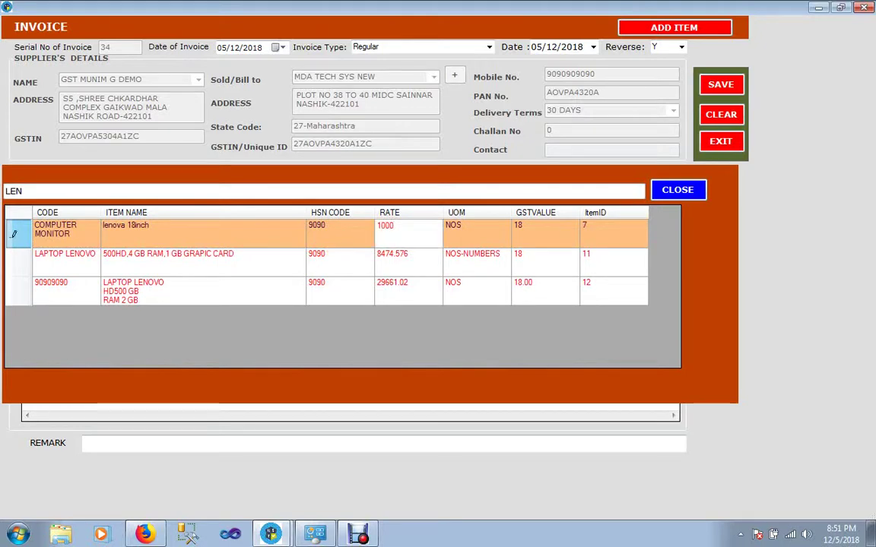
key("Tab")
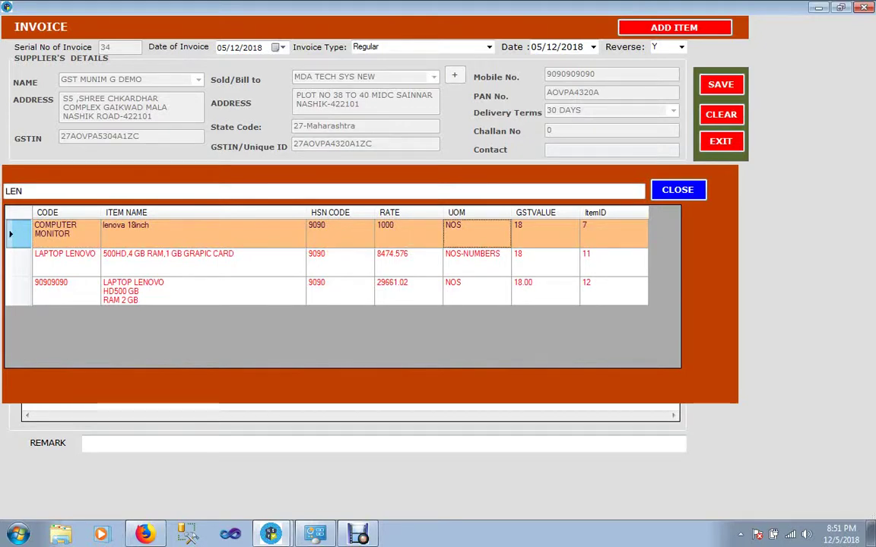
key("Return")
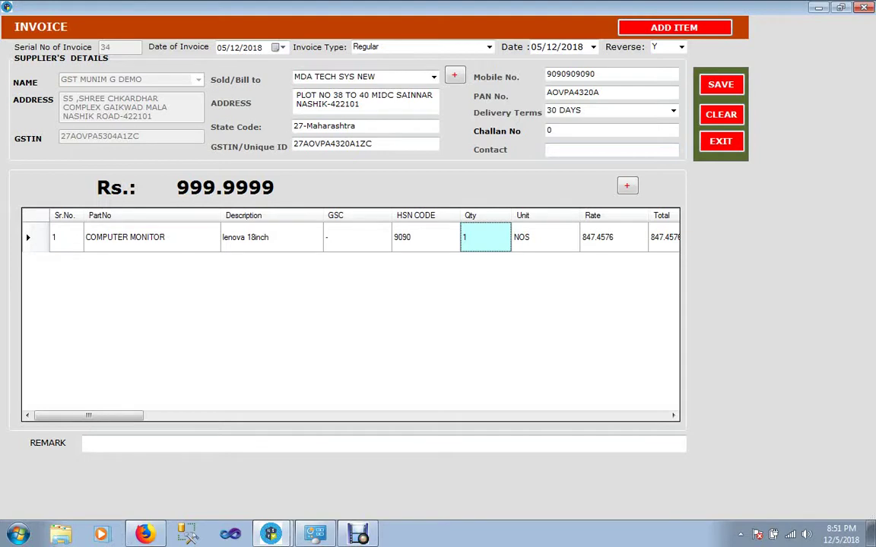
key("Return")
key("Return")
key("Return")
key("Return")
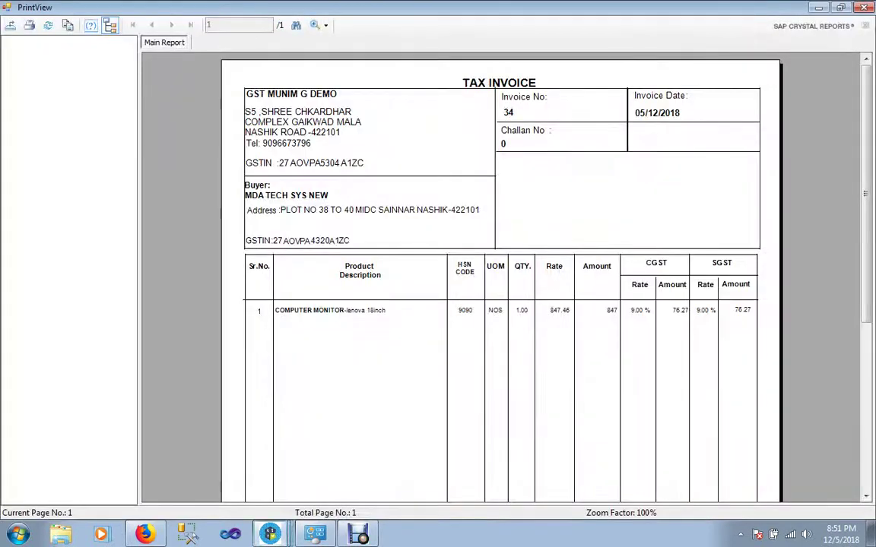
- Check the tax invoice's 1,000.00 total after tax, then close the preview
scroll(574, 296, "down", 2)
scroll(573, 298, "down", 5)
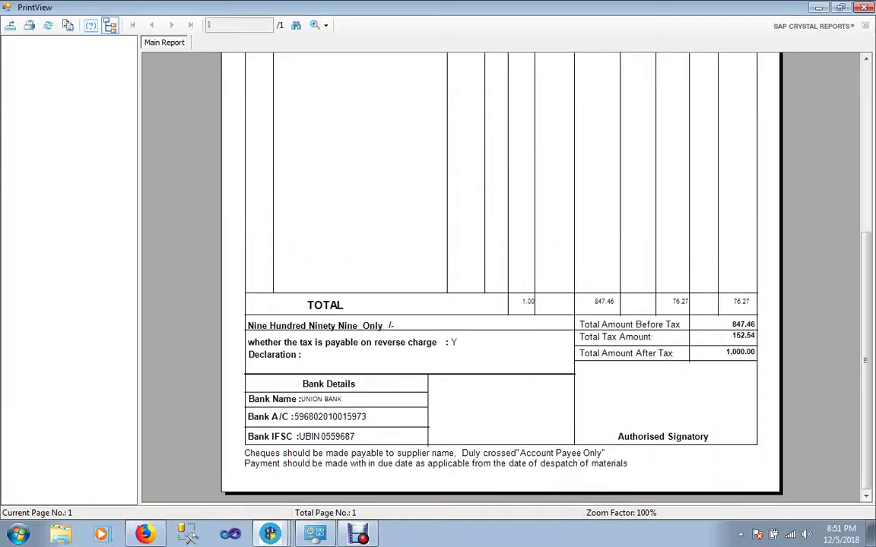
left_click(693, 354)
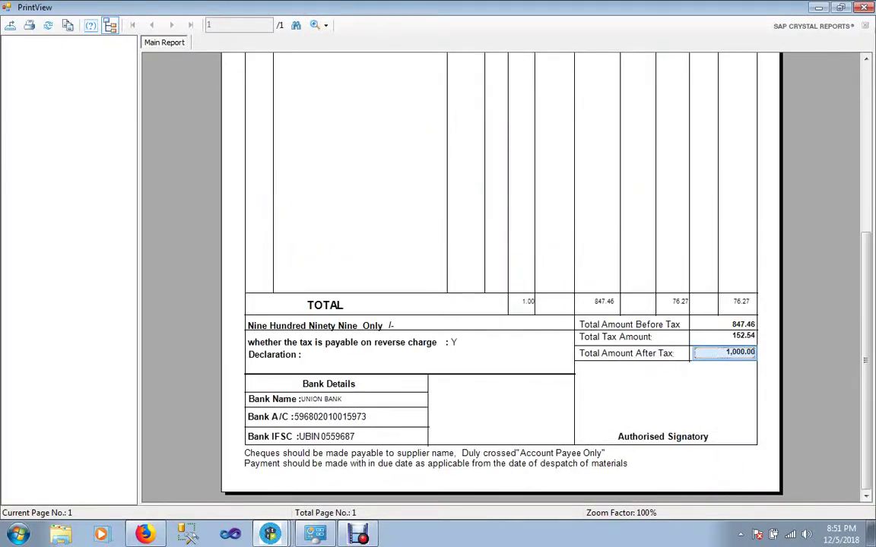
scroll(502, 273, "up", 7)
key("Escape")
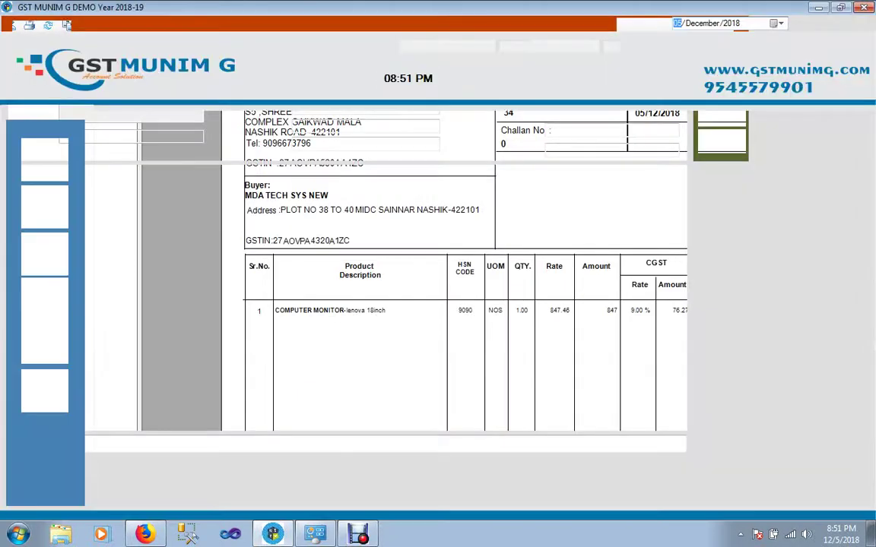
- Start a new cash memo billed to MDA TECH SYS NEW and bring up the item list
left_click(81, 23)
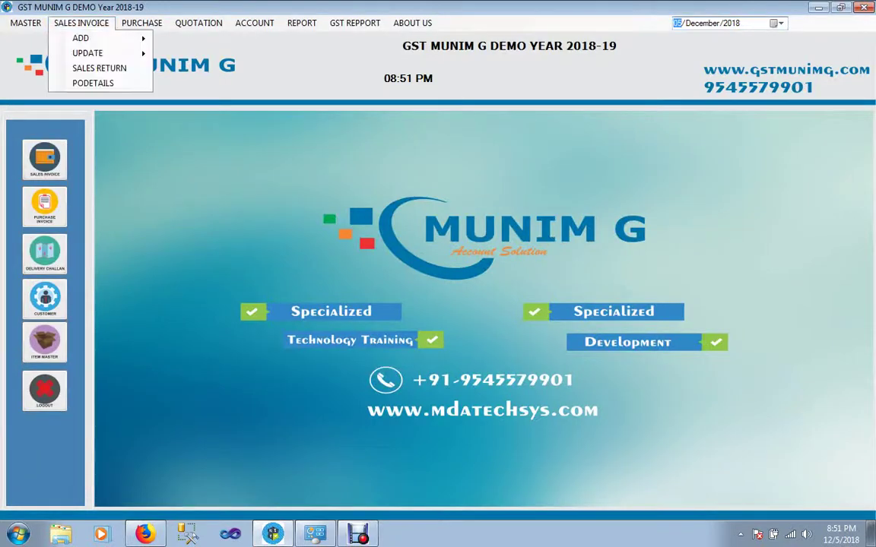
mouse_move(91, 38)
left_click(202, 69)
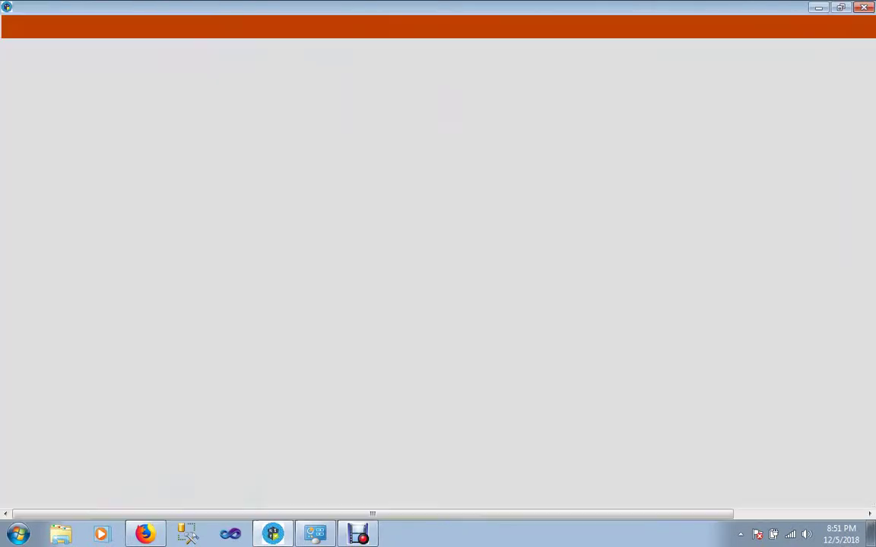
left_click(444, 77)
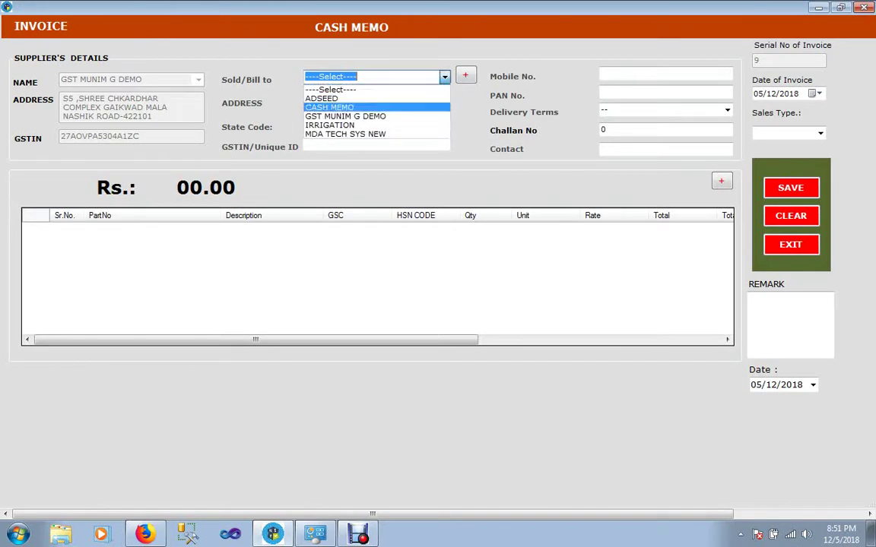
left_click(345, 135)
key("Return")
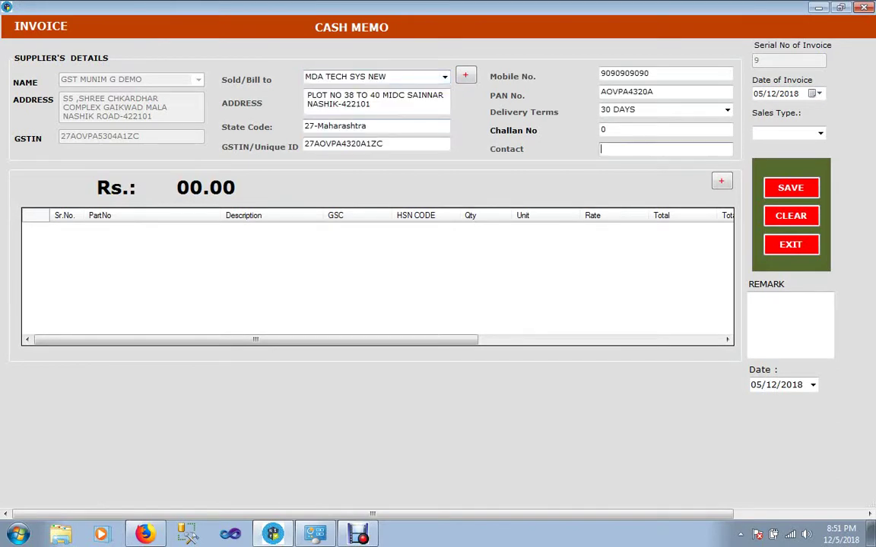
key("Return")
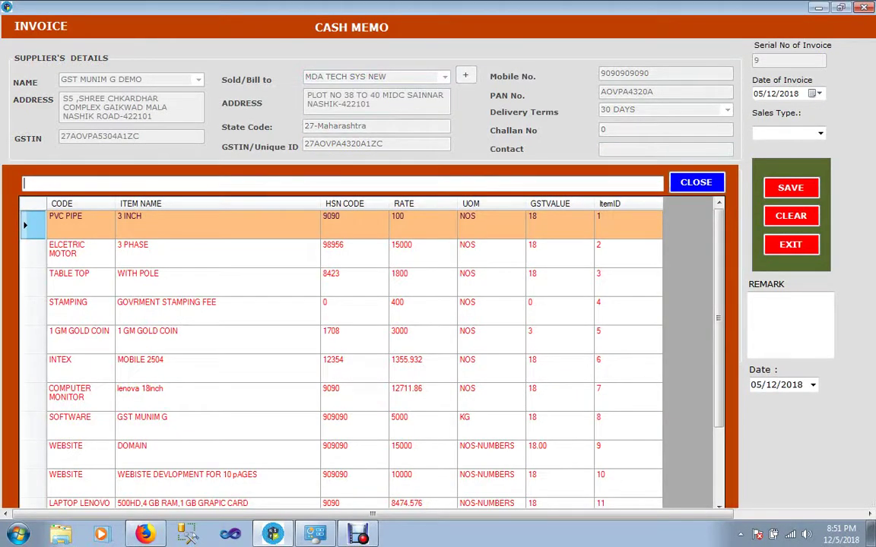
- Add LAPTOP LENOVO HD500 to the cash memo at rate 25000
type("LAP")
key("Down")
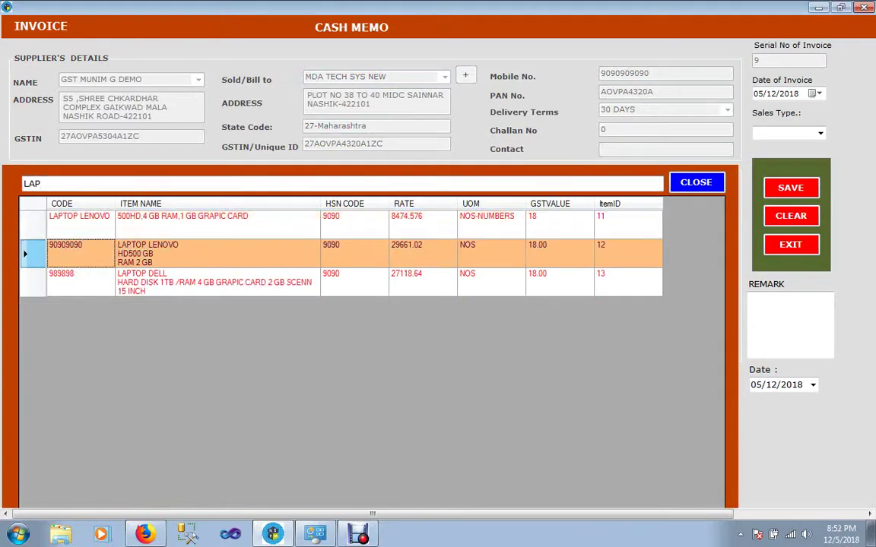
key("Return")
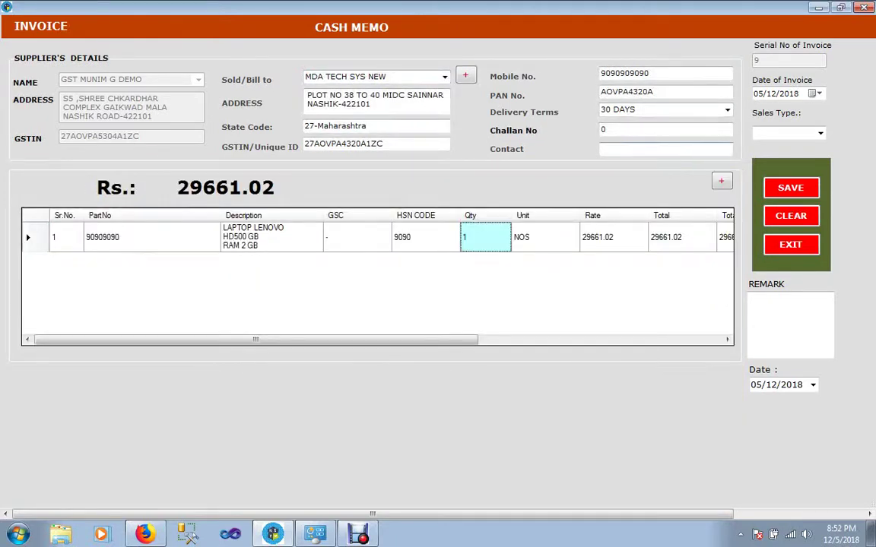
key("Return")
key("Return")
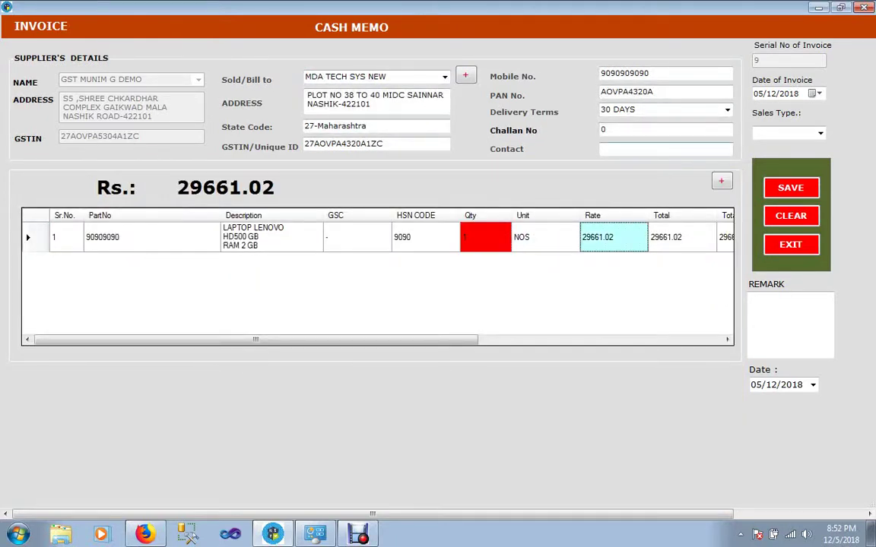
type("25000")
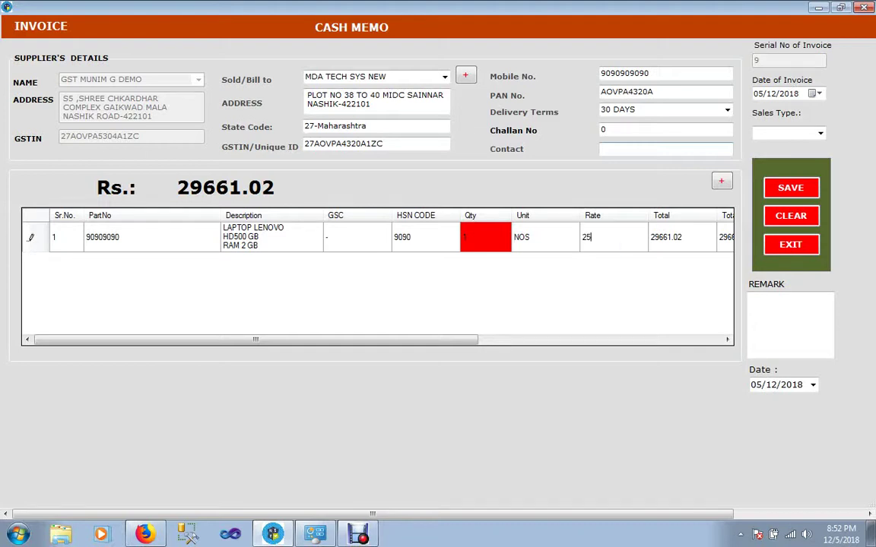
key("Return")
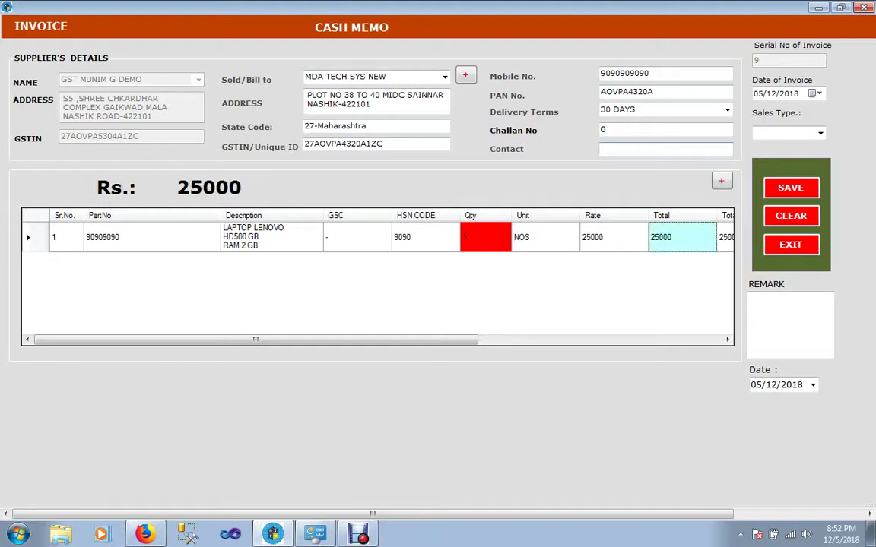
key("Return")
key("Tab")
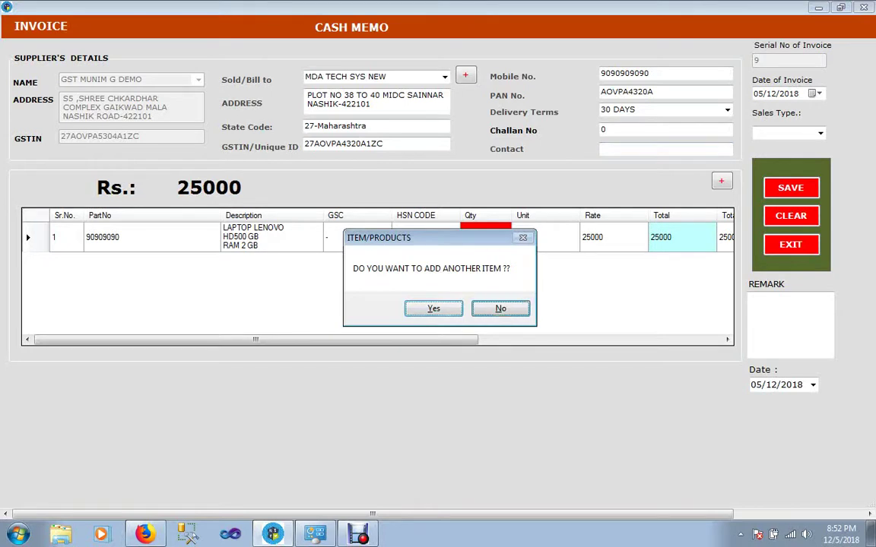
key("Return")
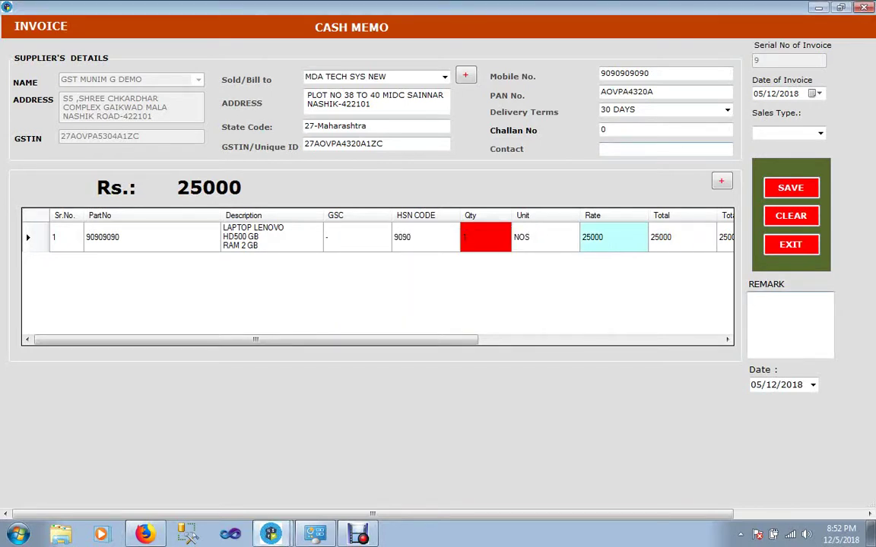
- Change the laptop's rate to 22000
key("F2")
type("22000")
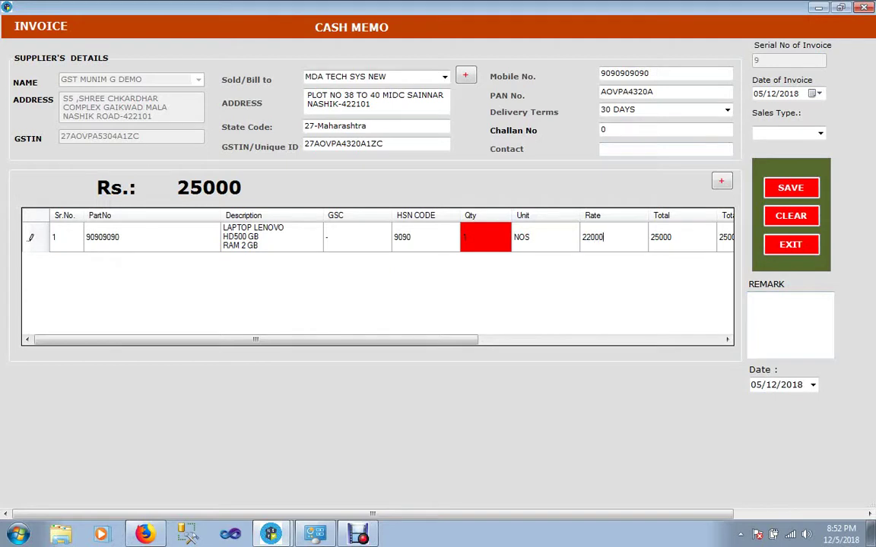
key("Tab")
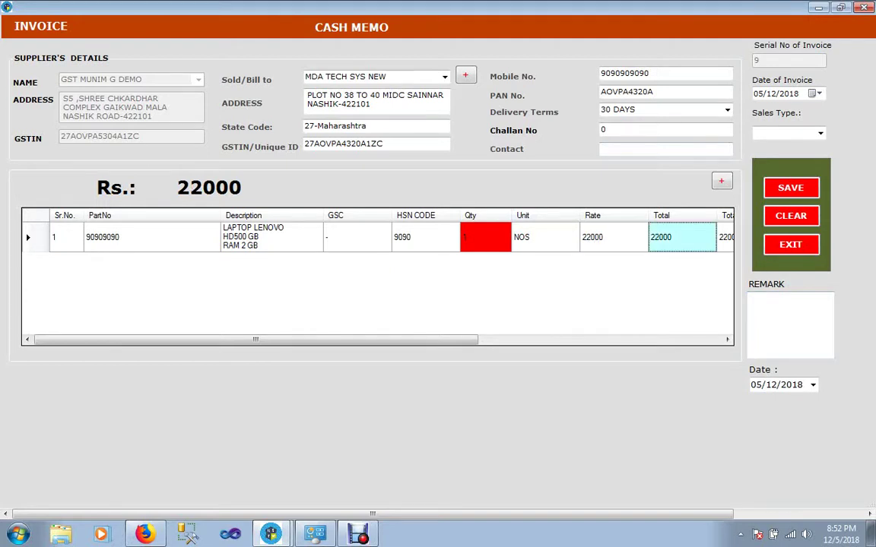
left_click_drag(256, 340, 281, 340)
- Enter the remark SFSDASF and set the sales type to CASH
left_click(768, 304)
type("SFSDASF")
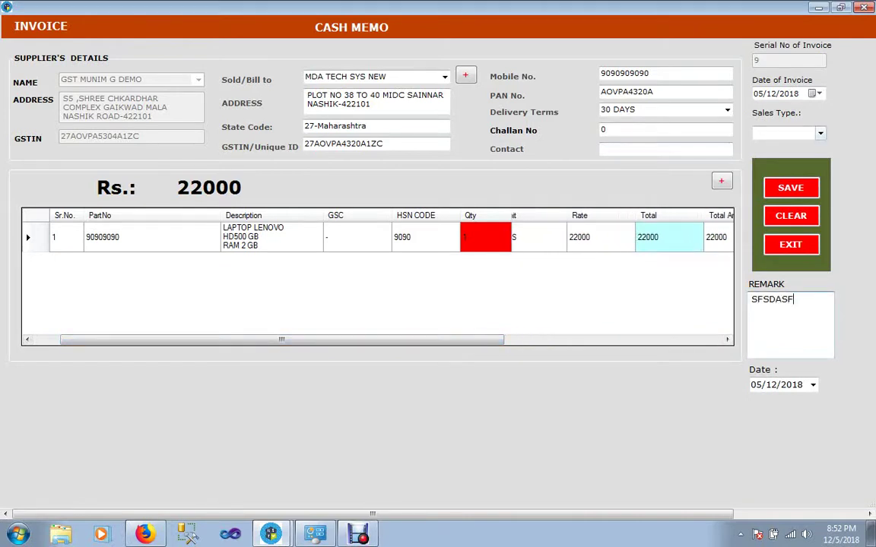
left_click(819, 133)
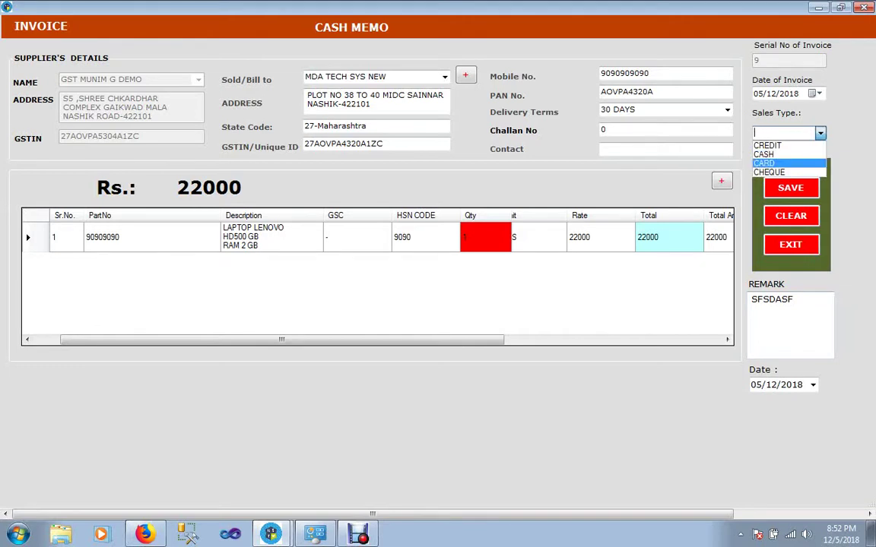
left_click(763, 155)
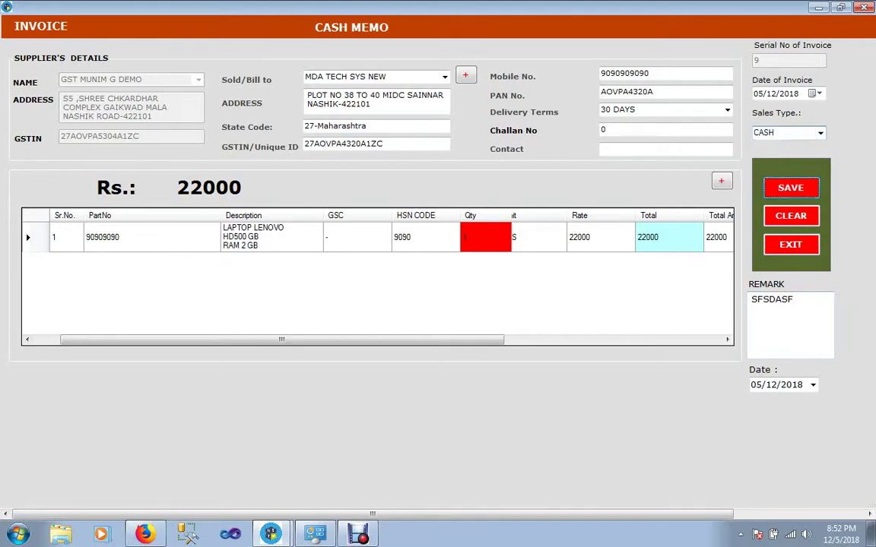
- Save the cash memo, print it, review the 22,000.00 preview, and close it
left_click(790, 188)
key("Return")
key("Return")
key("Return")
left_click(653, 318)
scroll(501, 273, "down", 3)
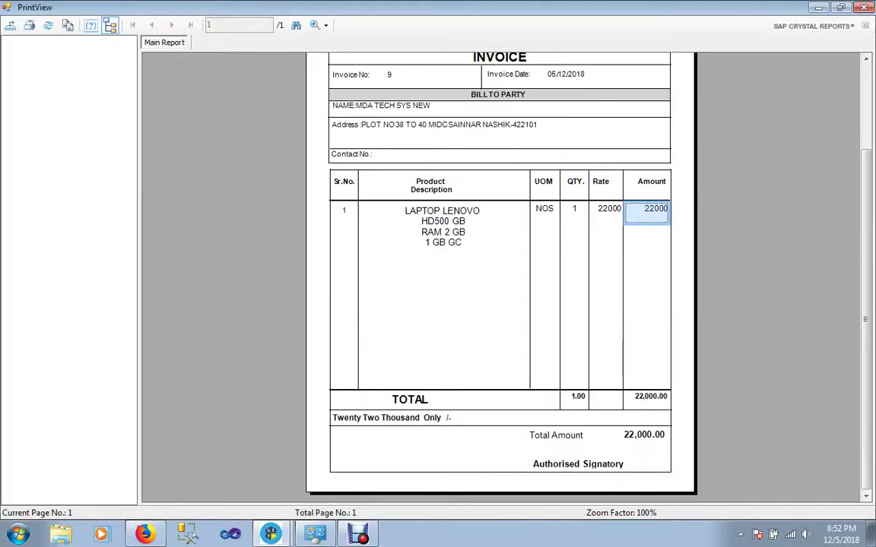
scroll(500, 273, "up", 3)
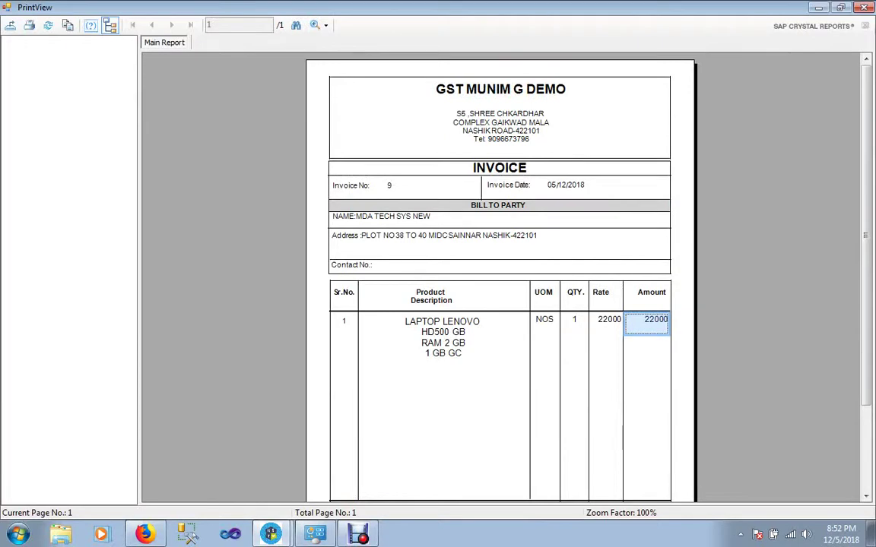
key("alt+F4")
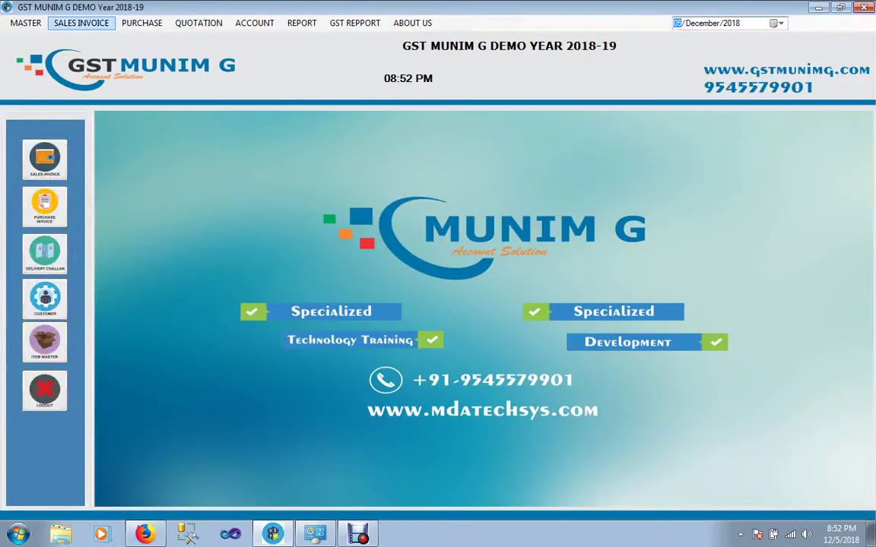
- Open the stock report and inspect negative closing stock for MOUSE I BALL and 989898
left_click(81, 22)
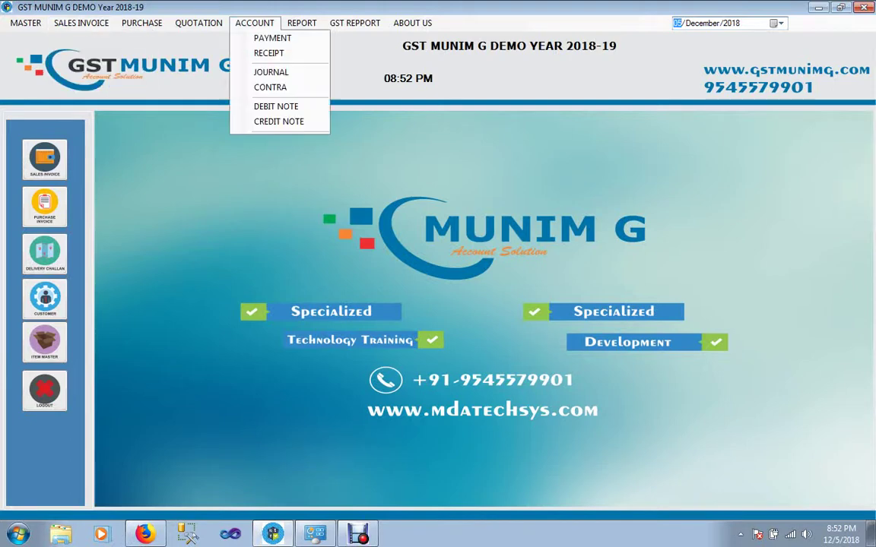
mouse_move(302, 22)
key("Return")
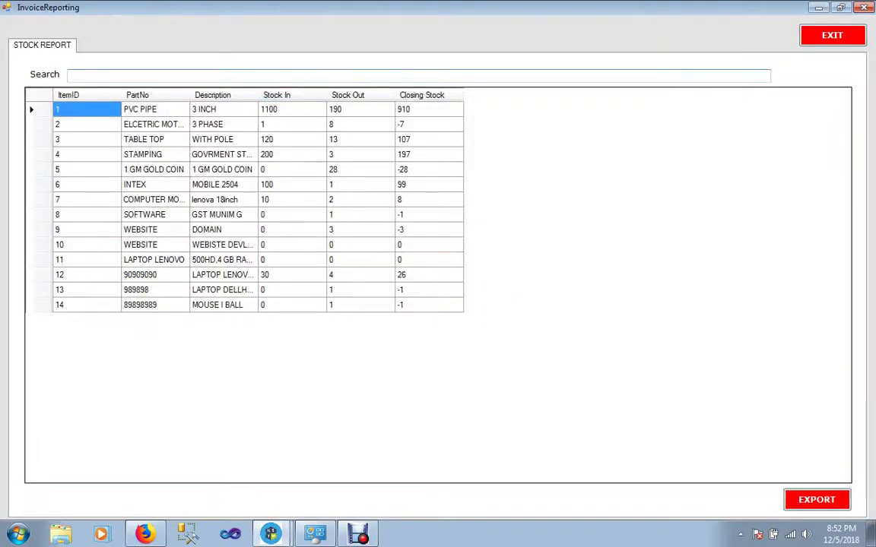
left_click(360, 305)
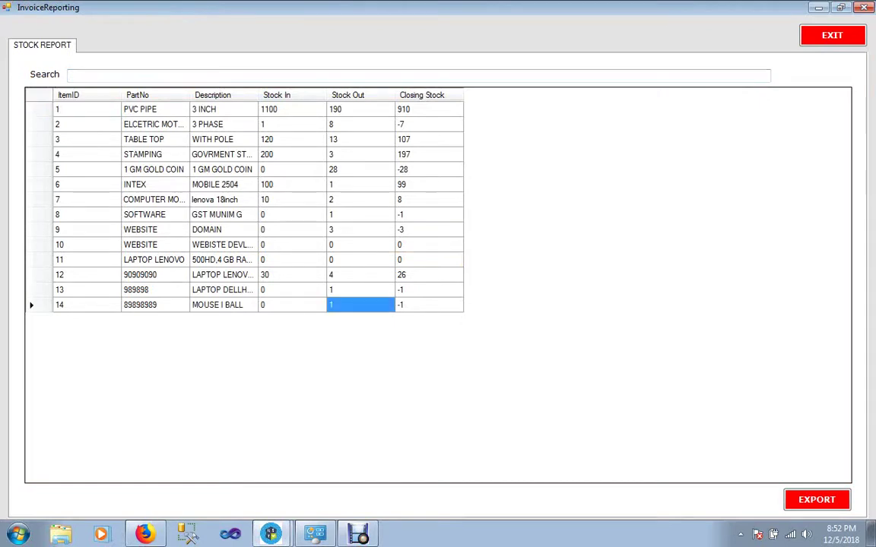
left_click(360, 289)
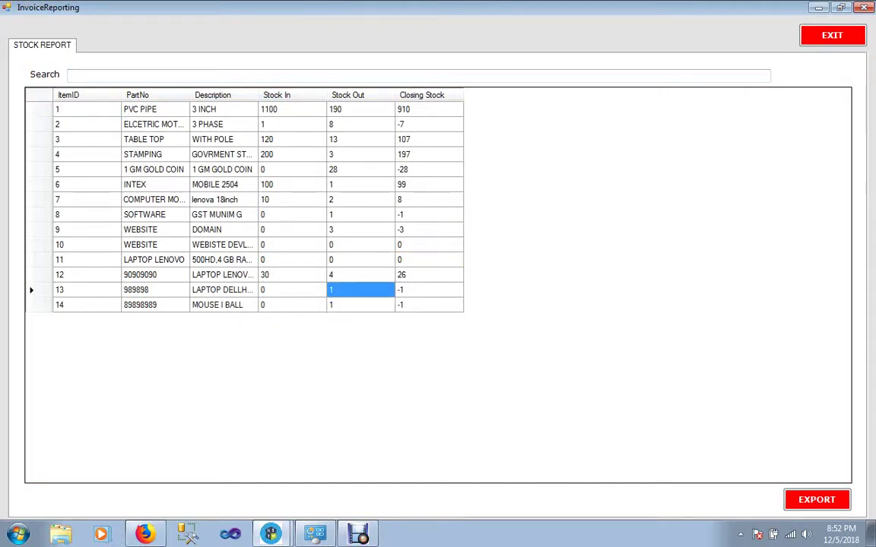
left_click_drag(429, 290, 428, 305)
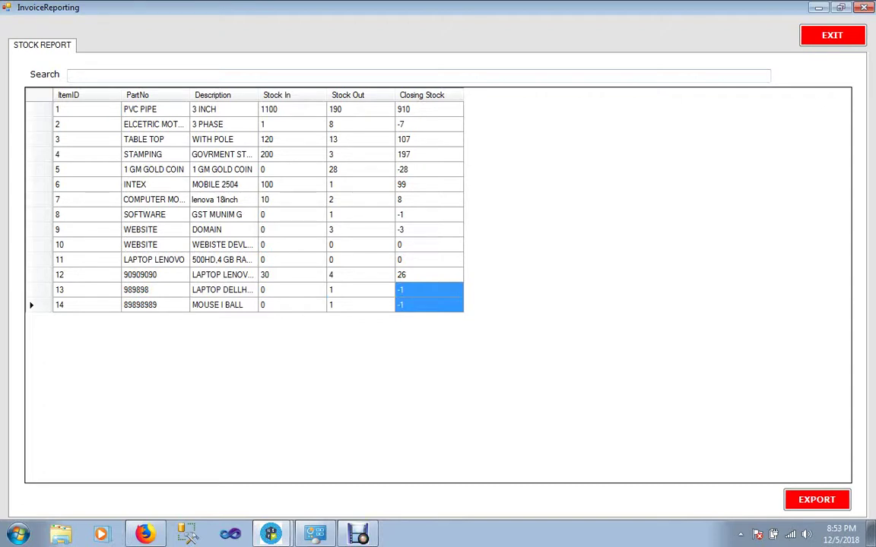
- Widen the PartNo and Description columns, check full descriptions, and close the report
left_click_drag(189, 95, 252, 95)
left_click_drag(321, 95, 395, 95)
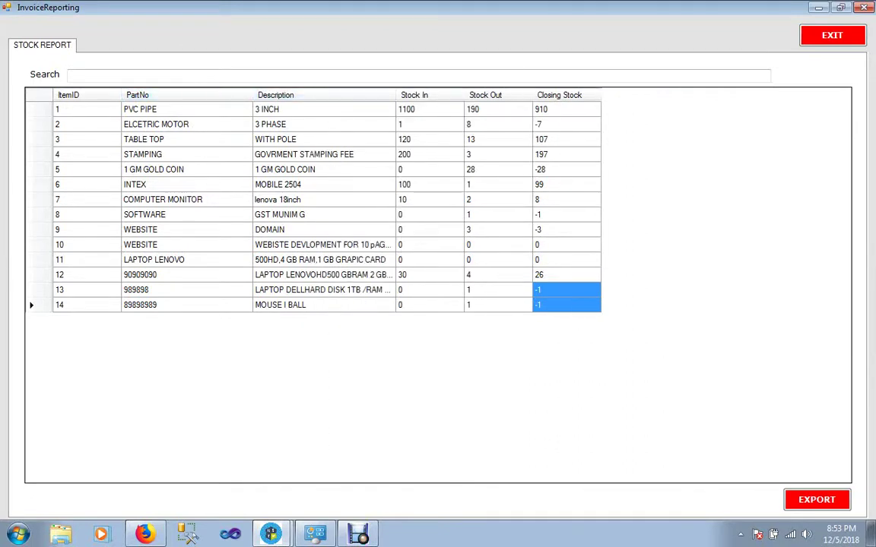
left_click(320, 260)
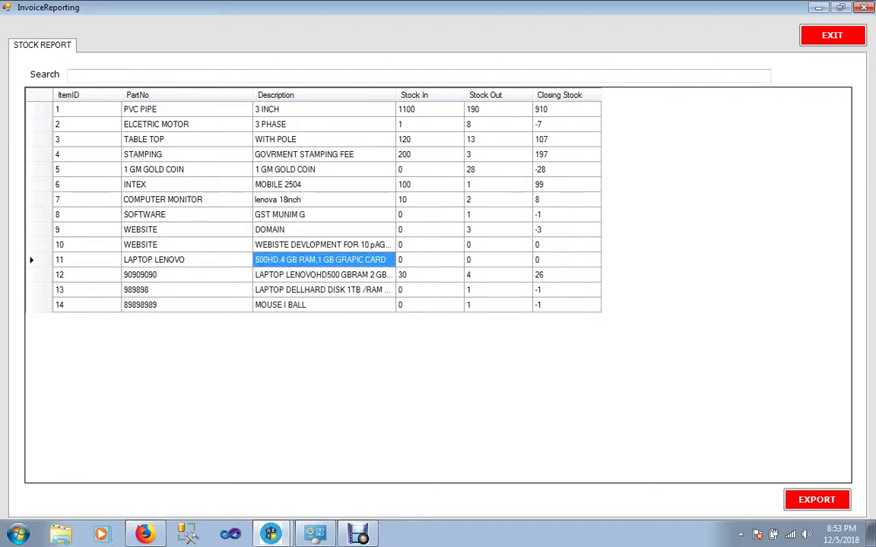
left_click_drag(323, 289, 323, 305)
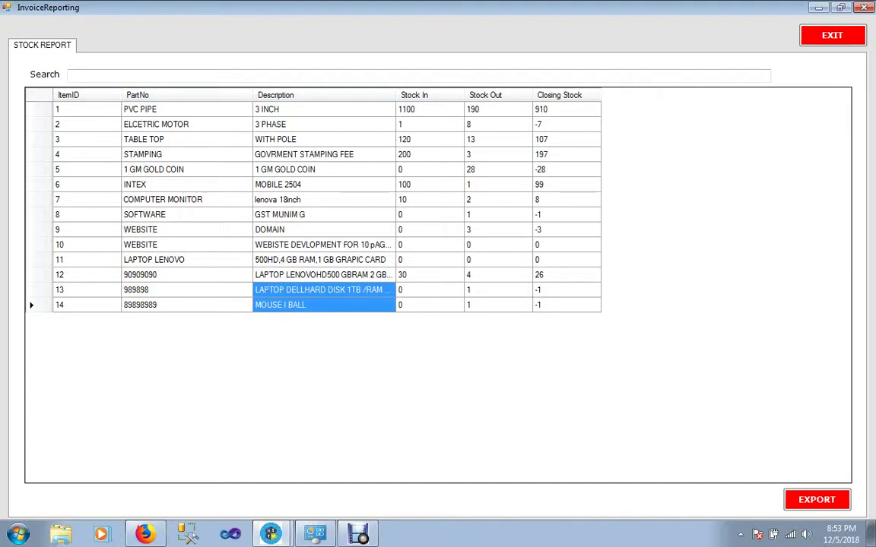
key("alt+F4")
- Start a new purchase invoice with supplier GST MUNIM G DEMO, checking the vendor master
left_click(141, 23)
left_click(141, 35)
left_click(255, 70)
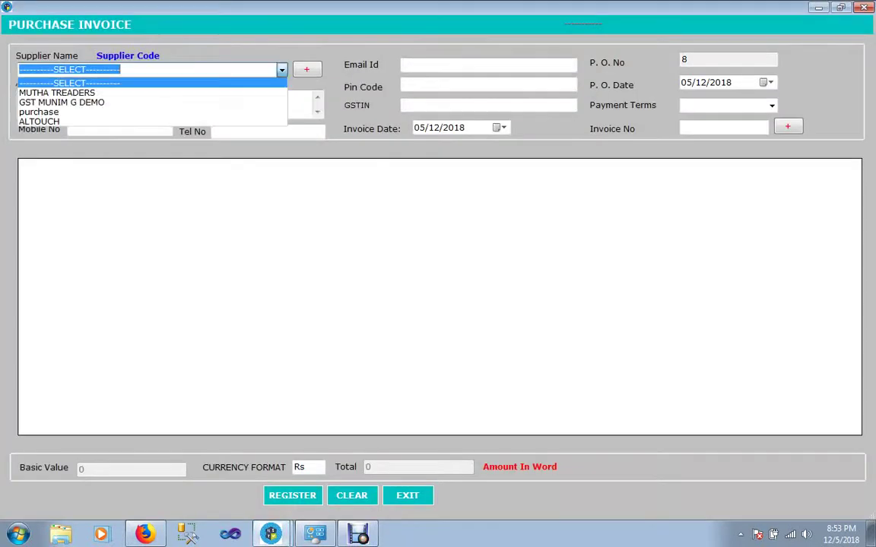
left_click(61, 102)
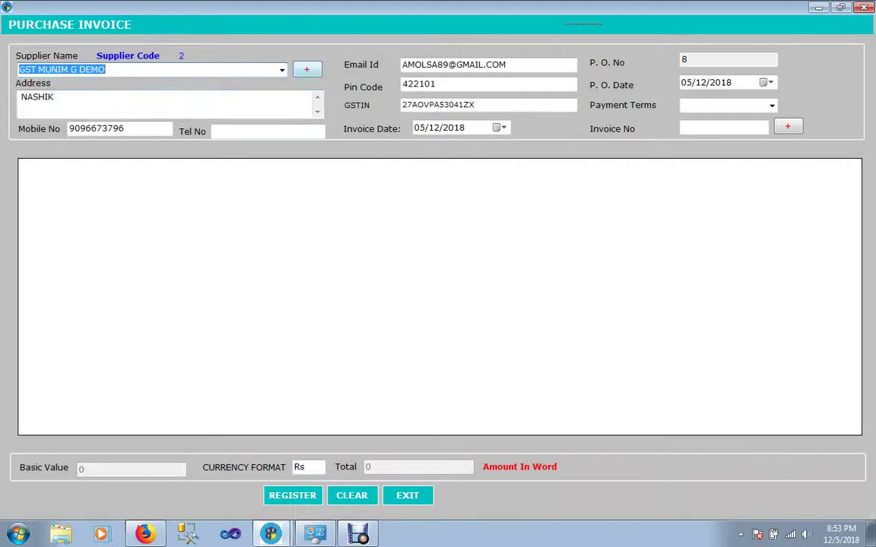
left_click(306, 69)
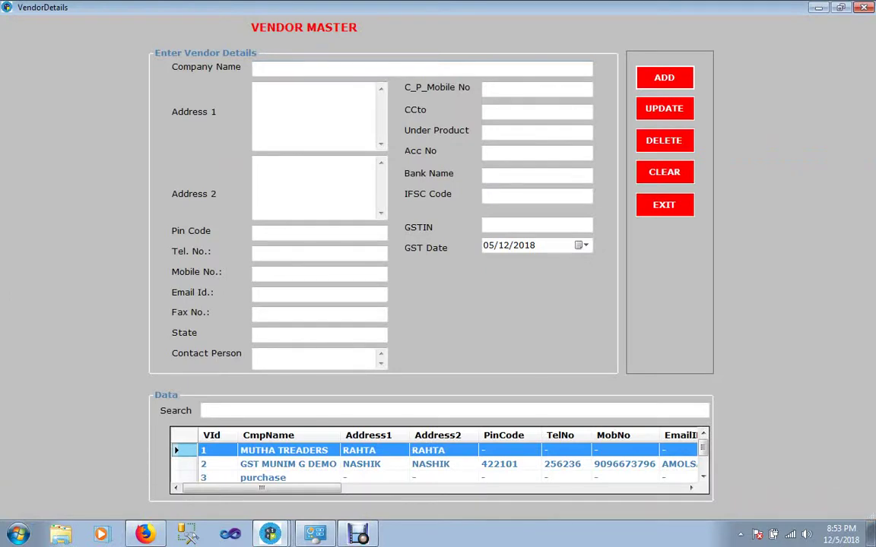
key("alt+F4")
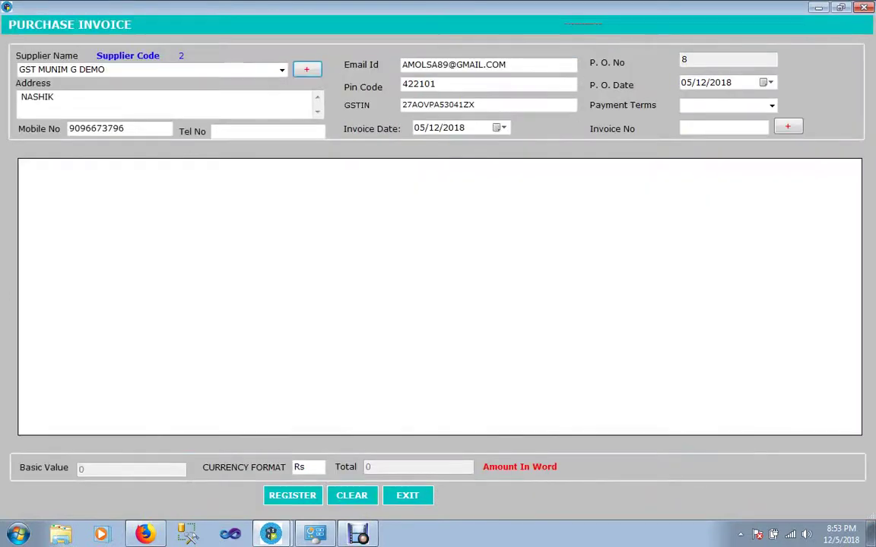
- Enter payment terms IMM EDIATE and invoice number 123, then search items for DELL
key("Tab")
key("Tab")
key("Tab")
key("Tab")
key("Tab")
key("Tab")
key("Tab")
key("Tab")
type("IMM EDIATE")
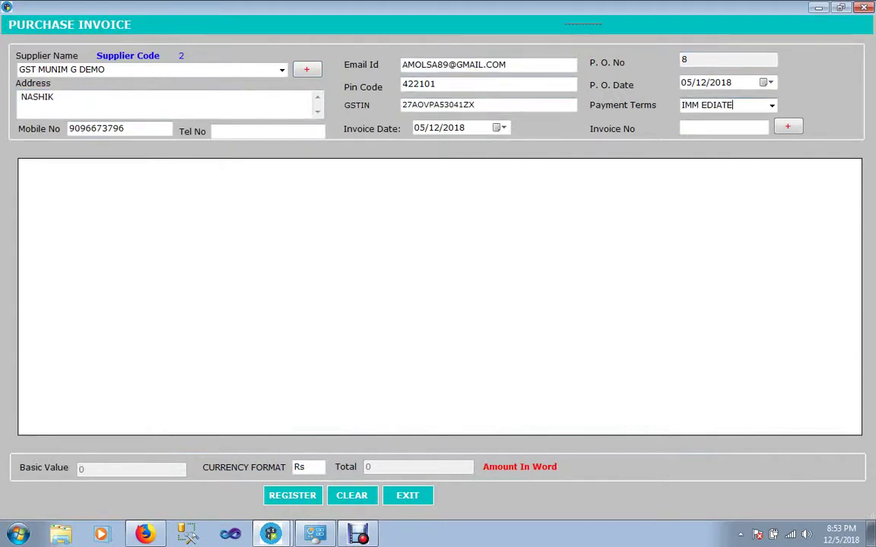
key("Tab")
key("Tab")
type("123")
key("Return")
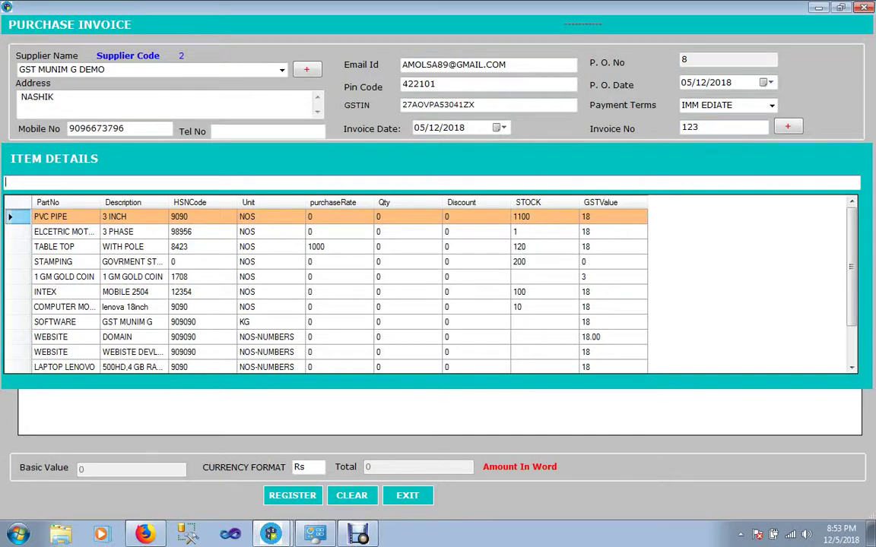
type("DELL")
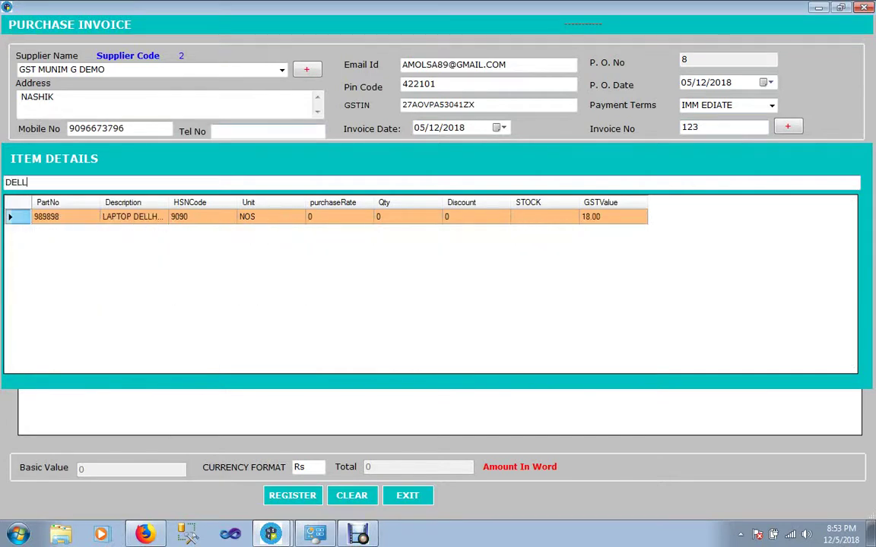